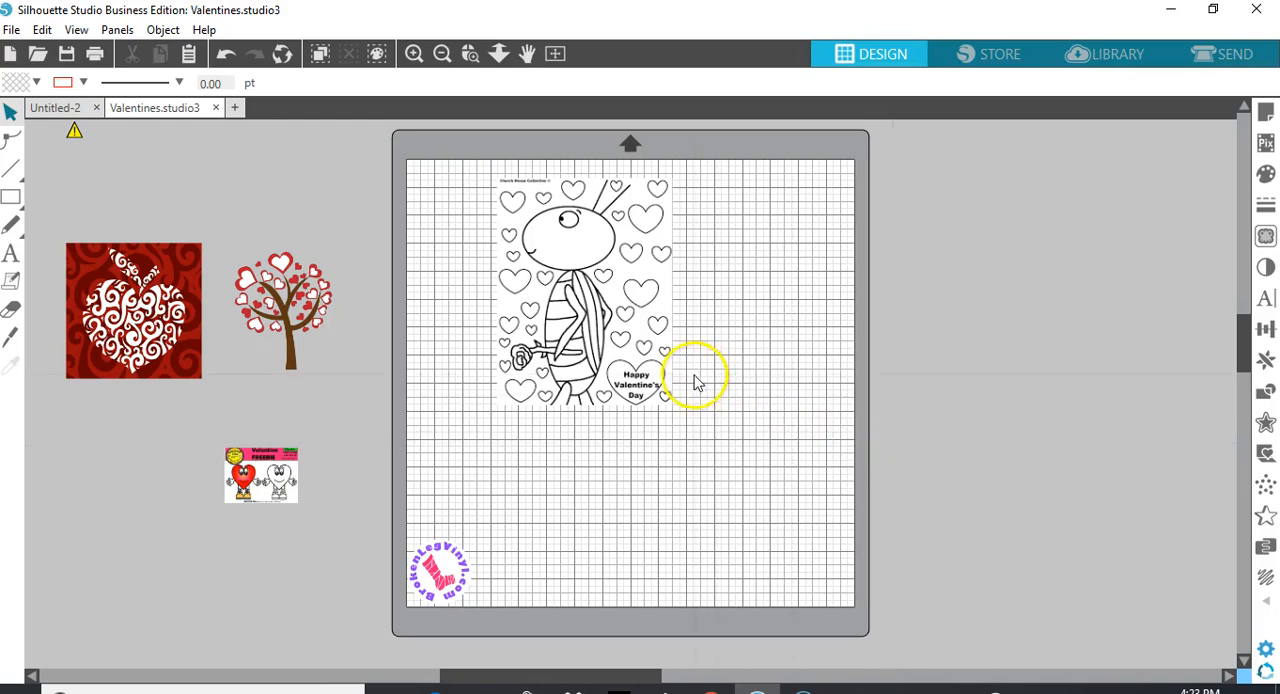
Enlarge the bug coloring-page image until it fills the mat's height, about 9.1 in wide
{"action": "left_click", "coordinate": [593, 336]}
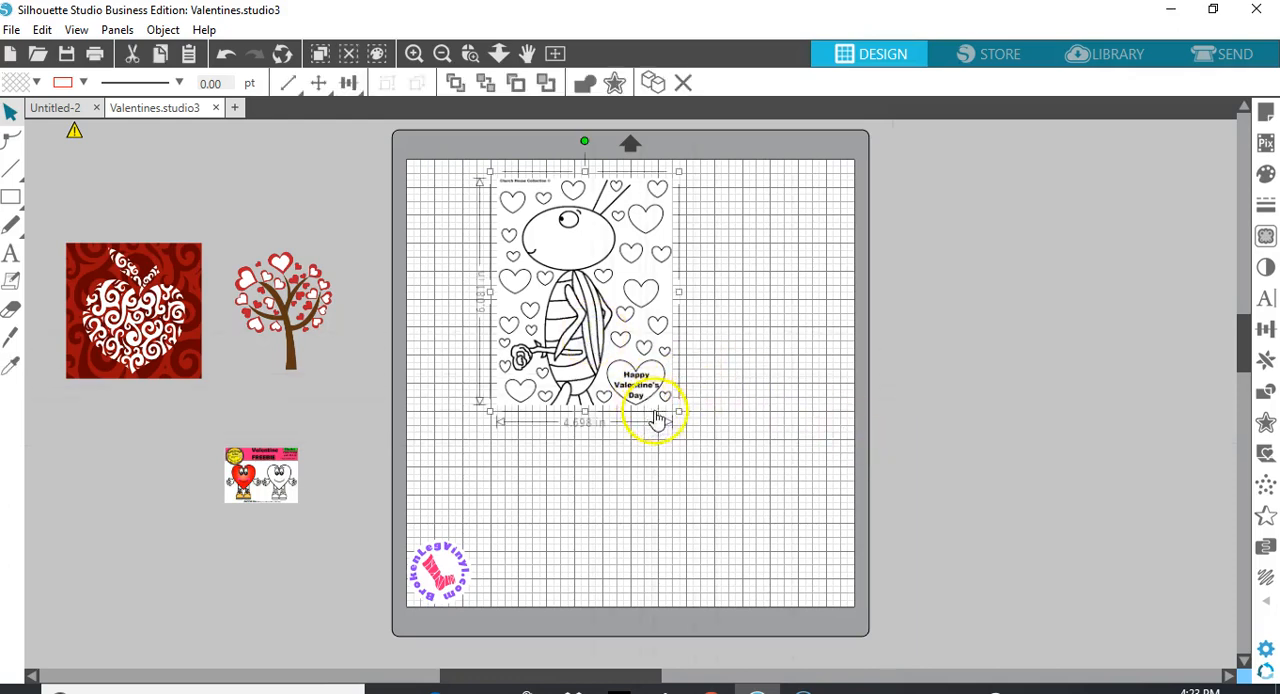
{"action": "left_click_drag", "start_coordinate": [677, 421], "coordinate": [831, 604]}
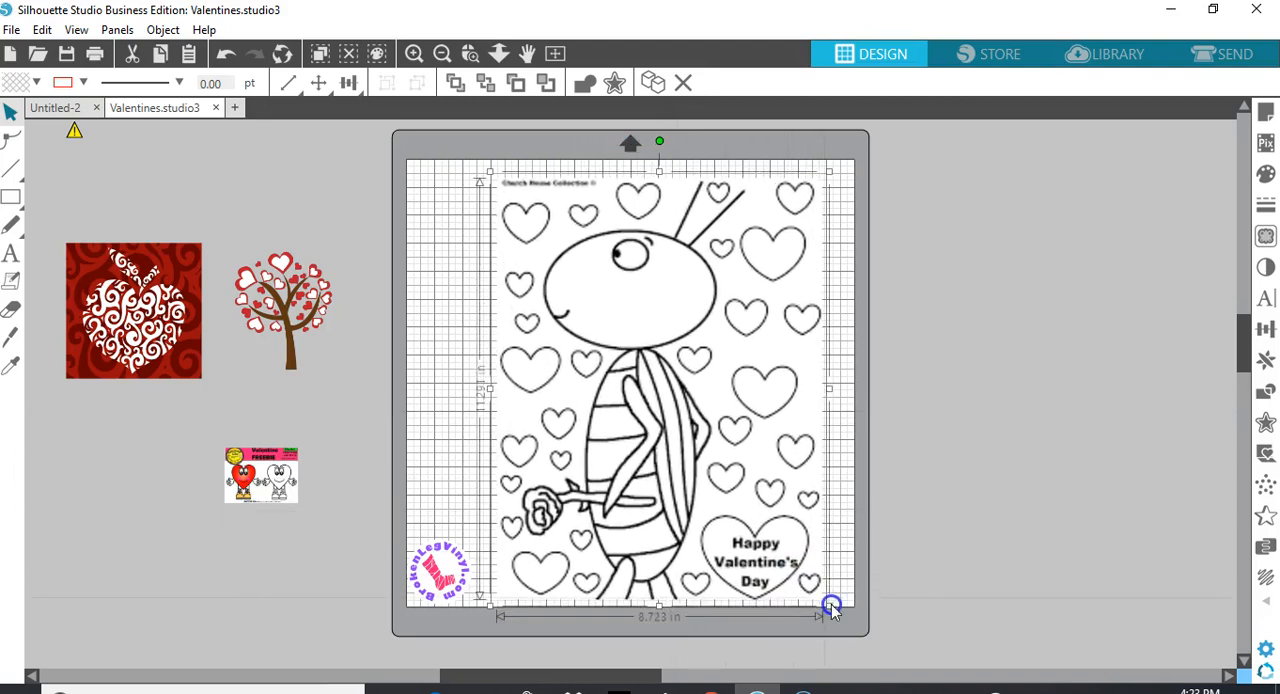
{"action": "left_click_drag", "start_coordinate": [485, 170], "coordinate": [453, 168]}
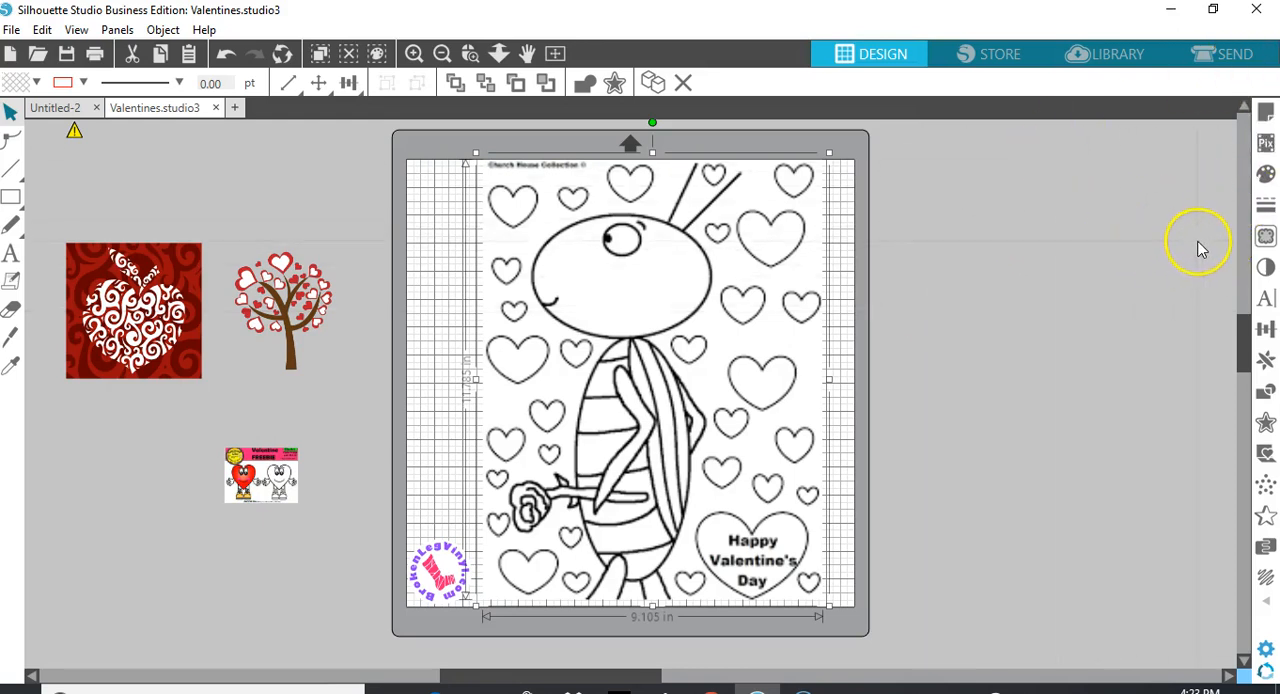
Select a trace area around the bug and adjust its edges to about 6.37 by 11.79 in
{"action": "left_click", "coordinate": [1268, 240]}
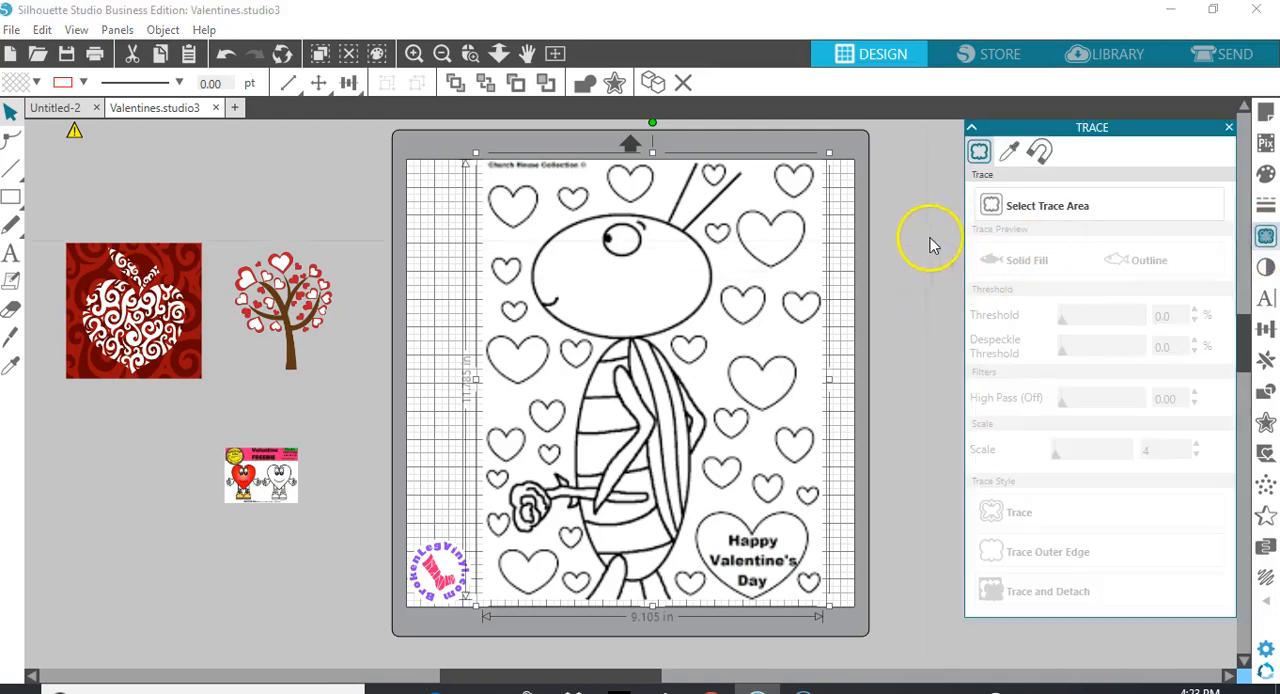
{"action": "left_click", "coordinate": [1040, 216]}
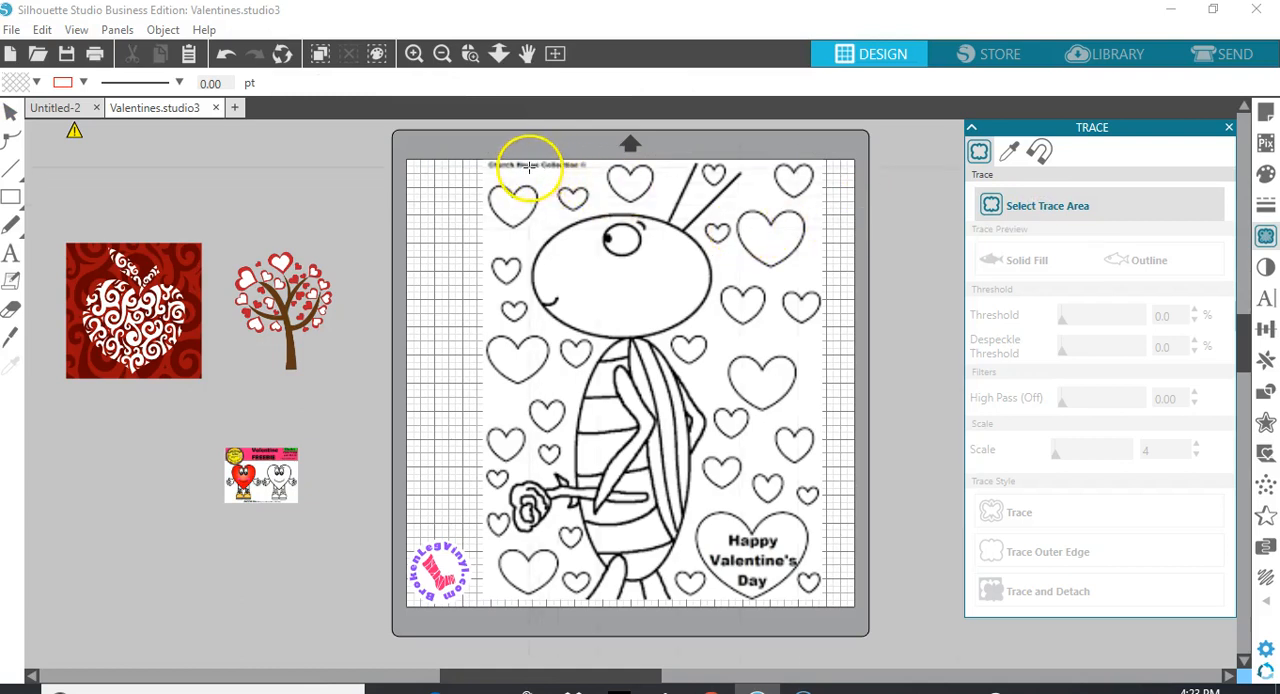
{"action": "mouse_move", "coordinate": [527, 162]}
{"action": "left_mouse_down"}
{"action": "mouse_move", "coordinate": [523, 277]}
{"action": "mouse_move", "coordinate": [574, 346]}
{"action": "mouse_move", "coordinate": [612, 387]}
{"action": "mouse_move", "coordinate": [760, 432]}
{"action": "mouse_move", "coordinate": [735, 498]}
{"action": "mouse_move", "coordinate": [748, 608]}
{"action": "left_mouse_up"}
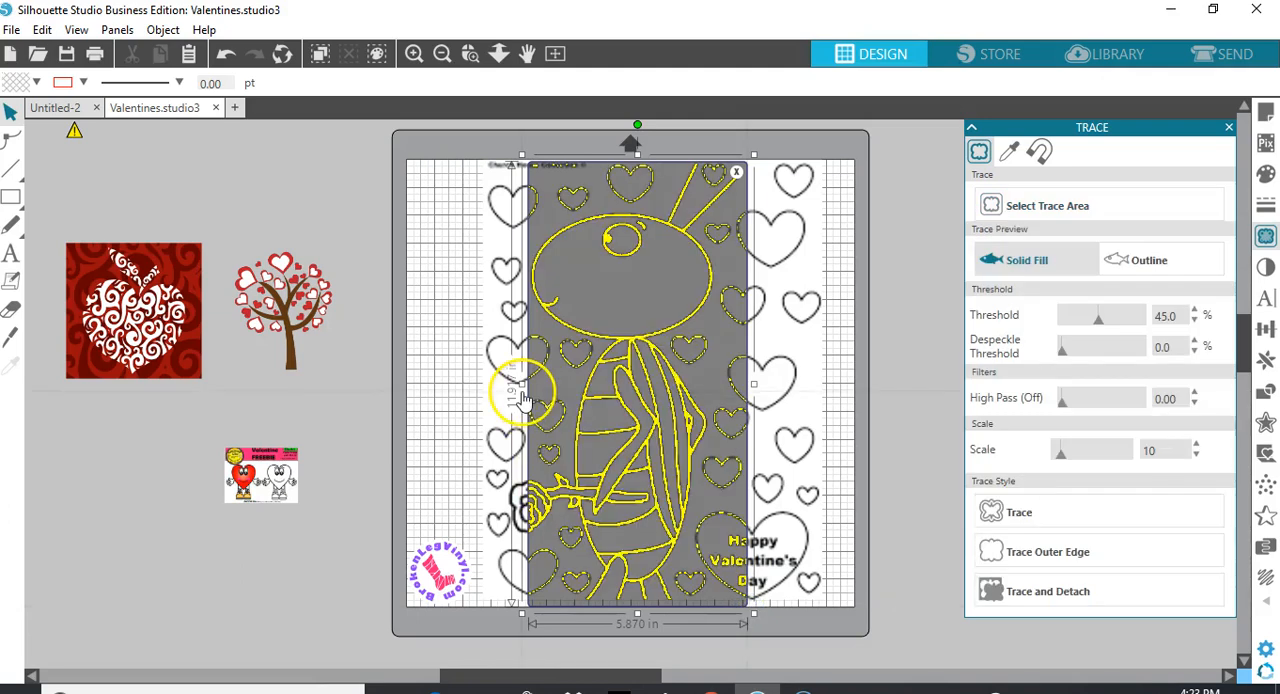
{"action": "left_click_drag", "start_coordinate": [517, 383], "coordinate": [498, 386]}
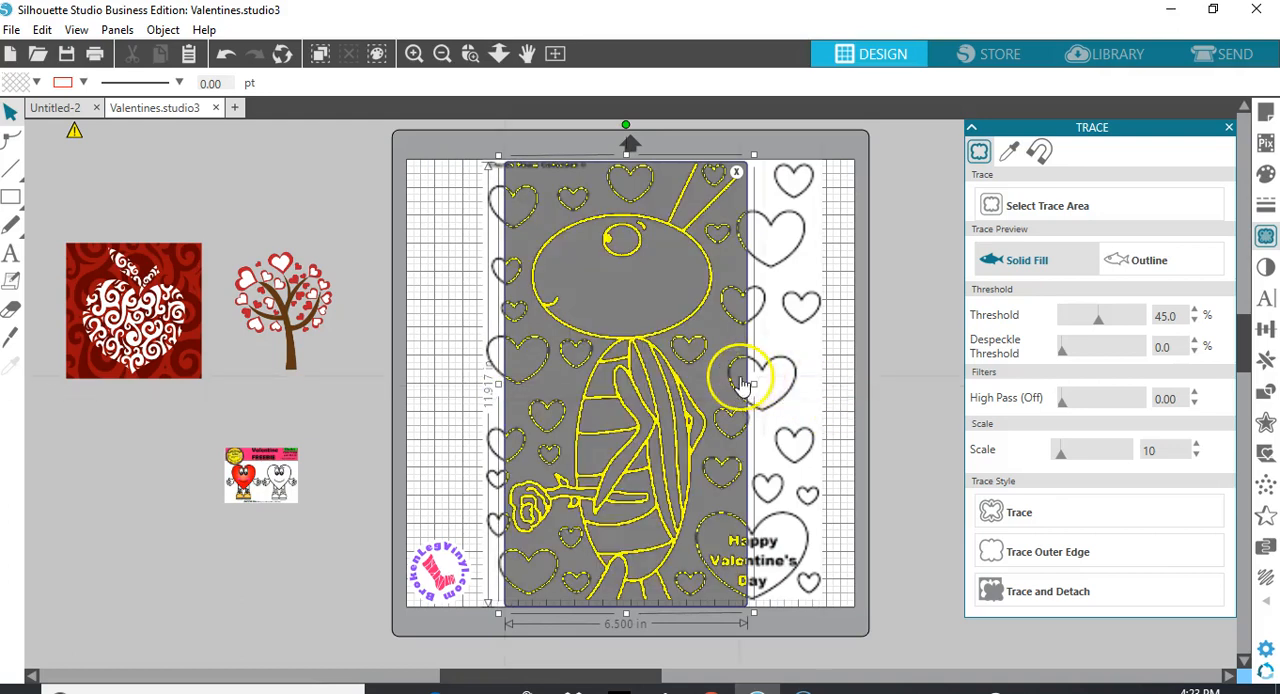
{"action": "left_click_drag", "start_coordinate": [753, 383], "coordinate": [748, 383]}
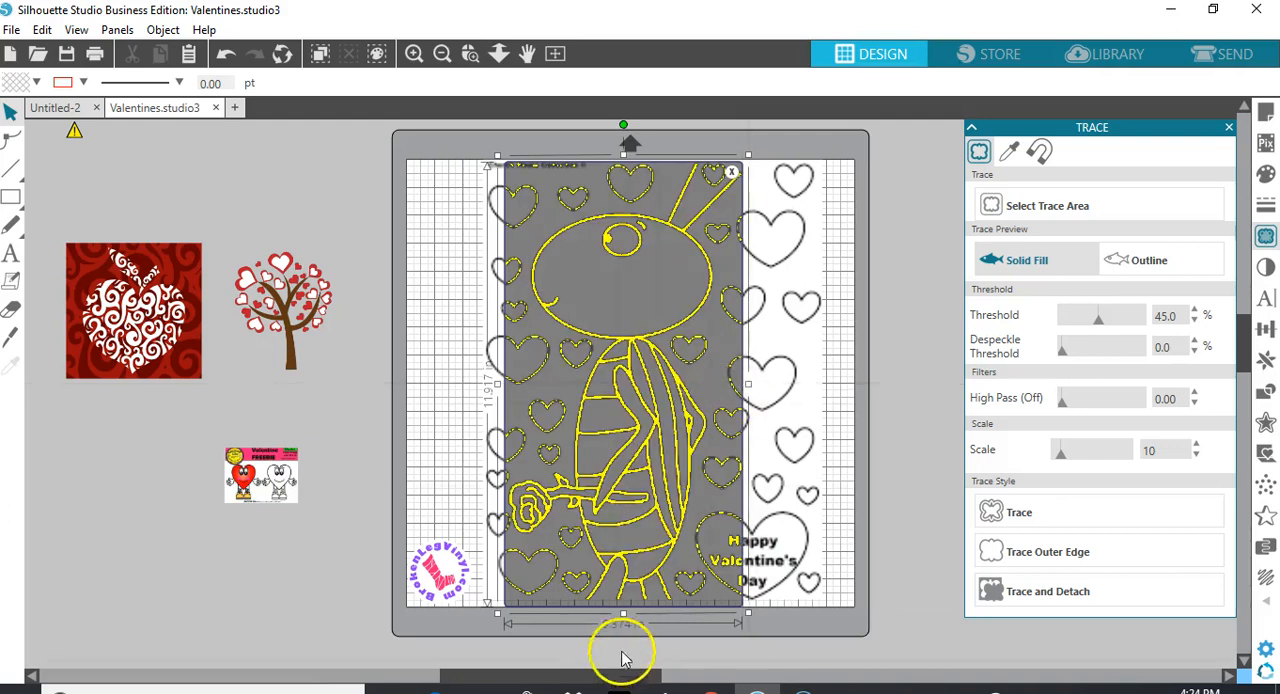
{"action": "left_click_drag", "start_coordinate": [623, 614], "coordinate": [622, 609]}
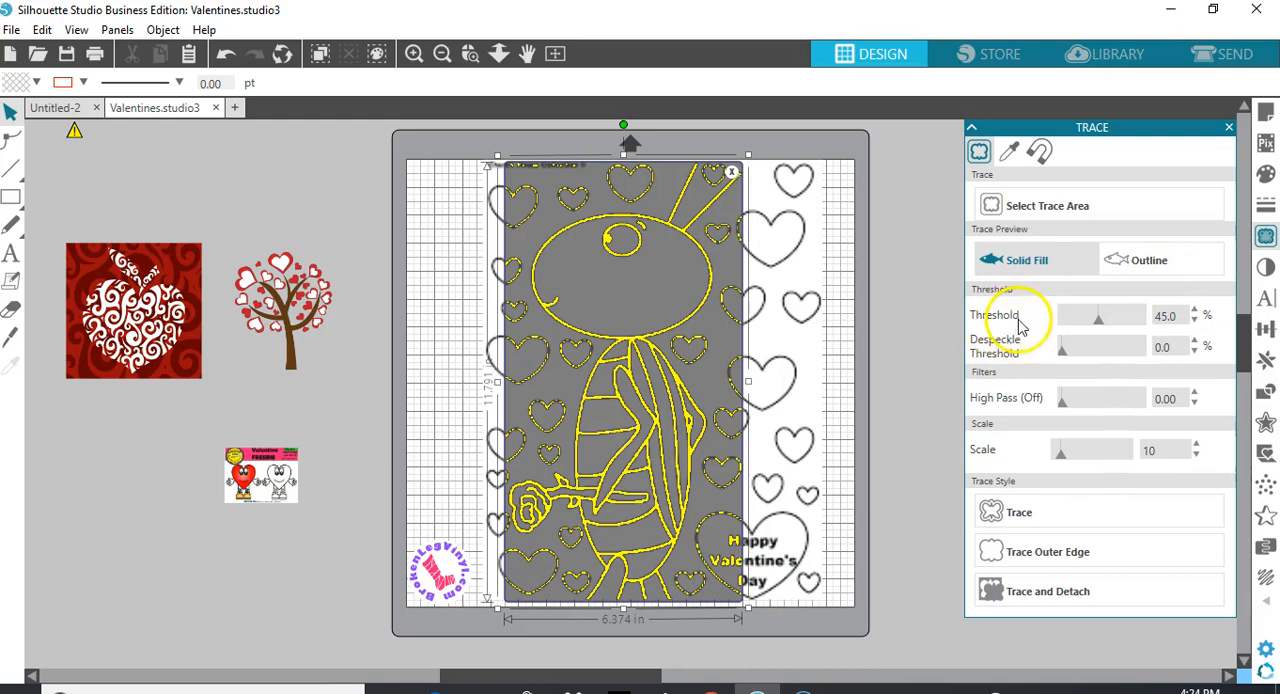
Trace the selected area at a 55% threshold and move the original image off the mat
{"action": "left_click", "coordinate": [1166, 314]}
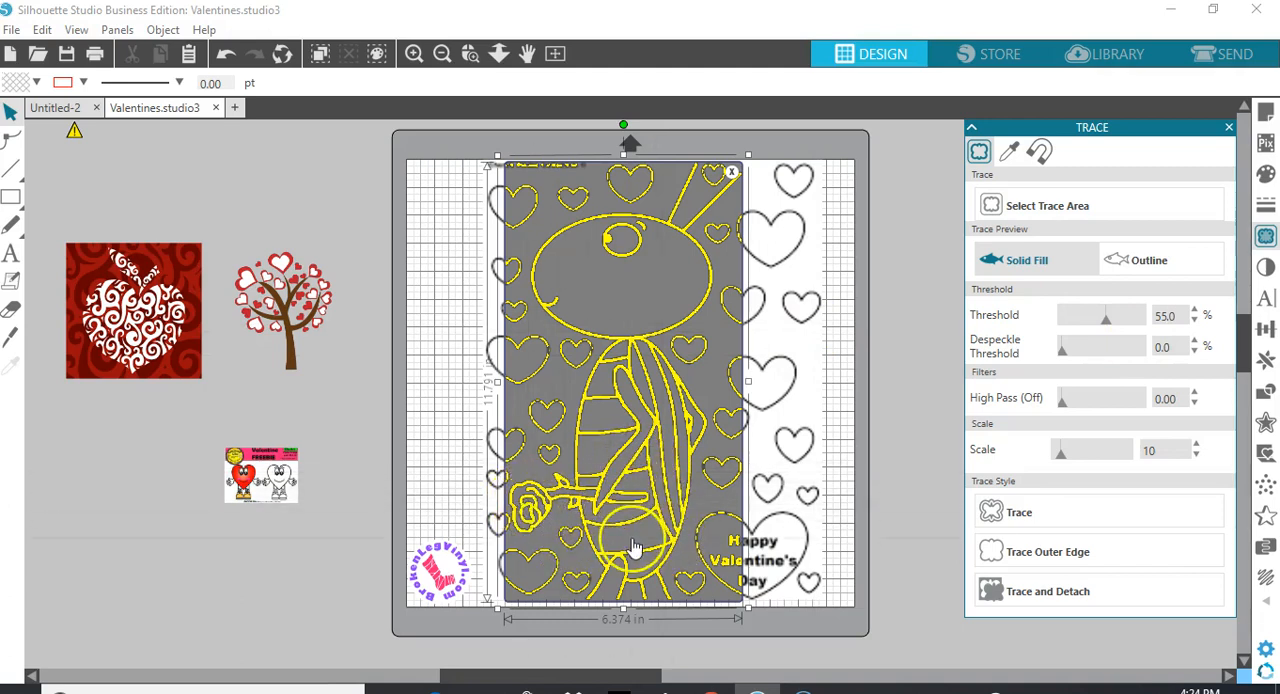
{"action": "left_click", "coordinate": [1020, 513]}
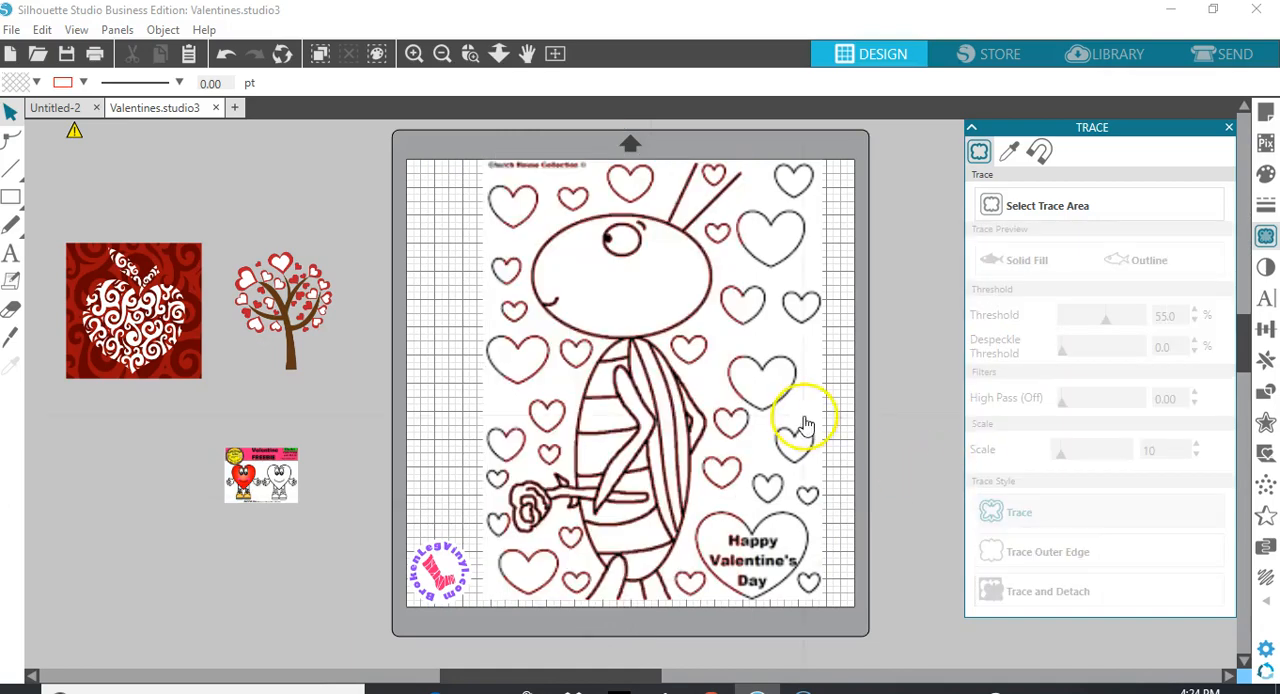
{"action": "mouse_move", "coordinate": [803, 394]}
{"action": "left_mouse_down"}
{"action": "mouse_move", "coordinate": [833, 452]}
{"action": "mouse_move", "coordinate": [890, 463]}
{"action": "mouse_move", "coordinate": [402, 597]}
{"action": "mouse_move", "coordinate": [265, 554]}
{"action": "left_mouse_up"}
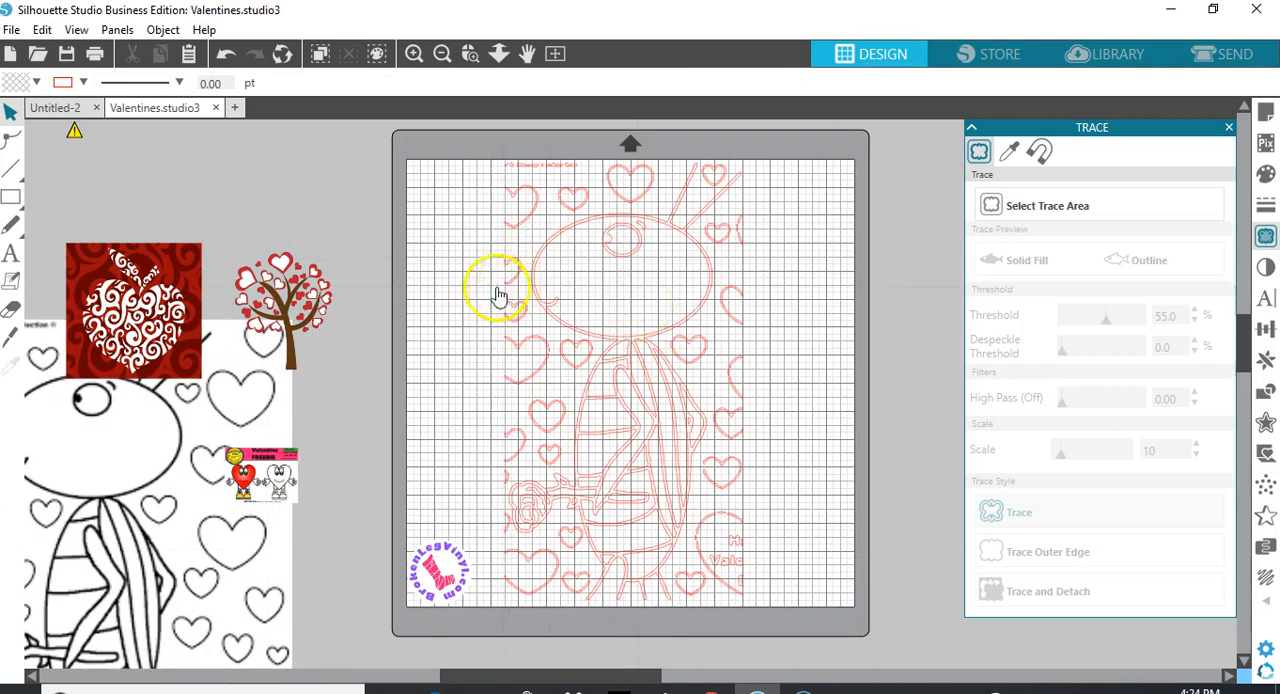
Release the compound path of the traced bug and hearts, leaving nothing selected
{"action": "left_click", "coordinate": [553, 237]}
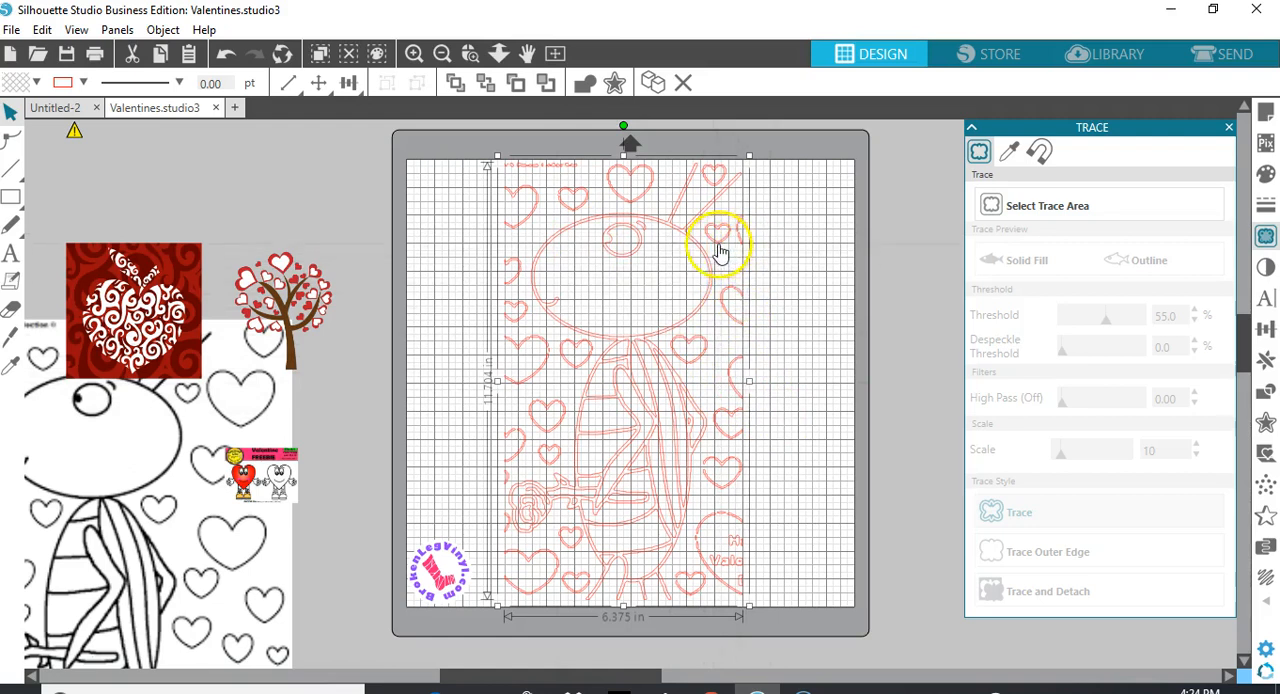
{"action": "right_click", "coordinate": [734, 388]}
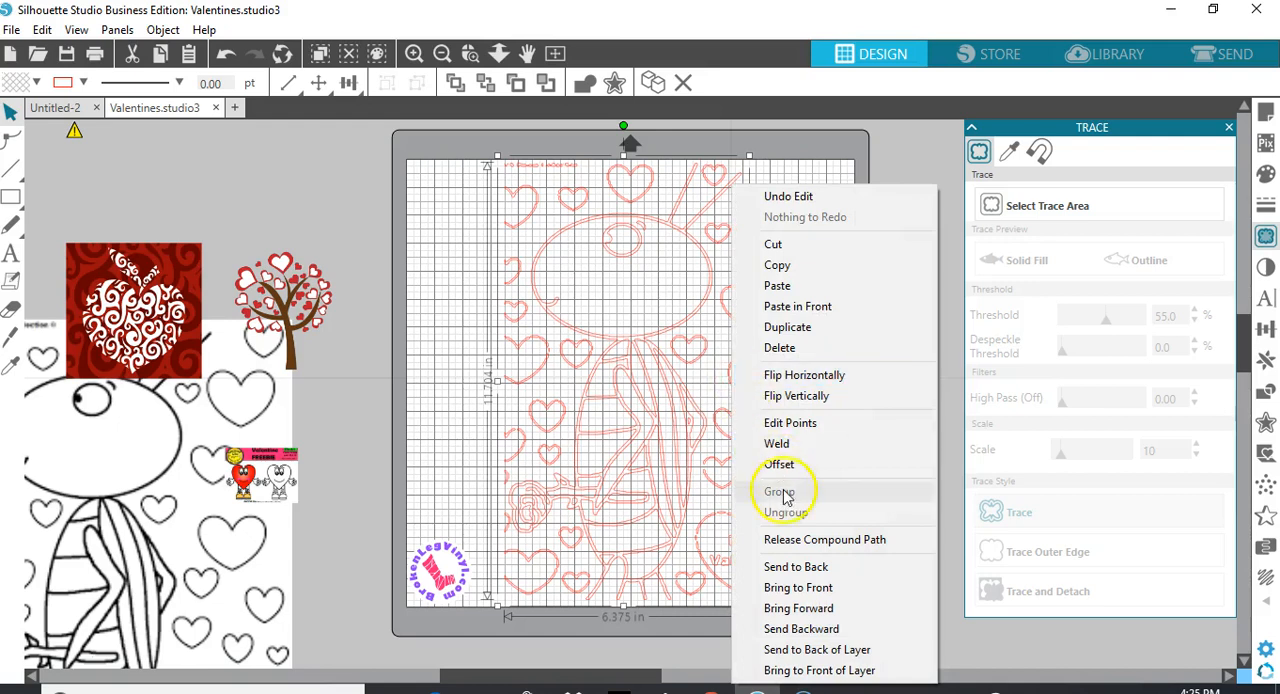
{"action": "left_click", "coordinate": [783, 540]}
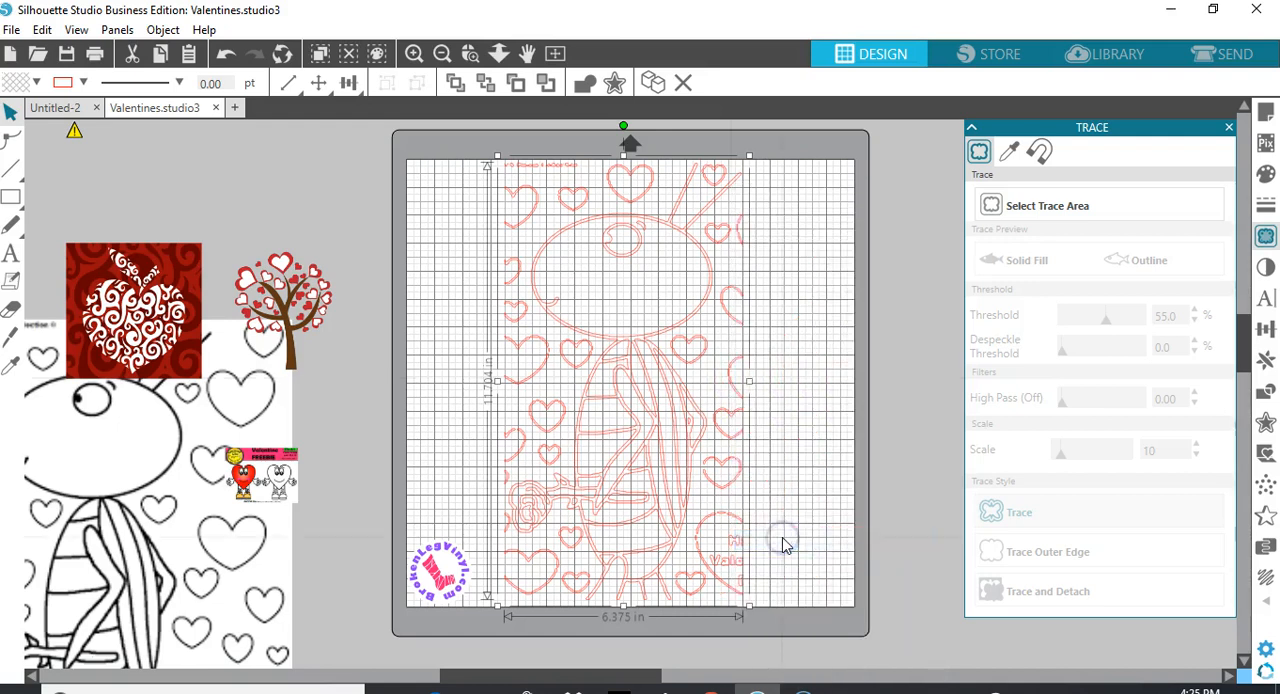
{"action": "left_click", "coordinate": [801, 487]}
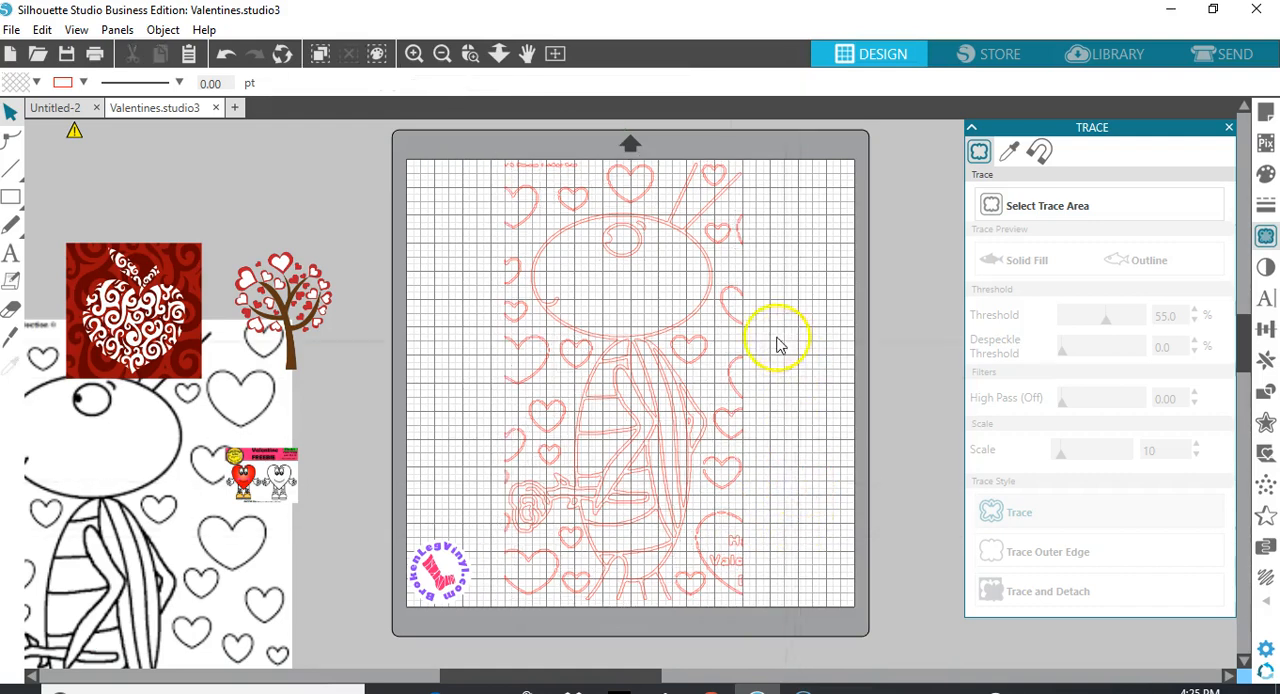
{"action": "mouse_move", "coordinate": [694, 336]}
{"action": "left_mouse_down"}
{"action": "mouse_move", "coordinate": [702, 420]}
{"action": "mouse_move", "coordinate": [697, 346]}
{"action": "left_mouse_up"}
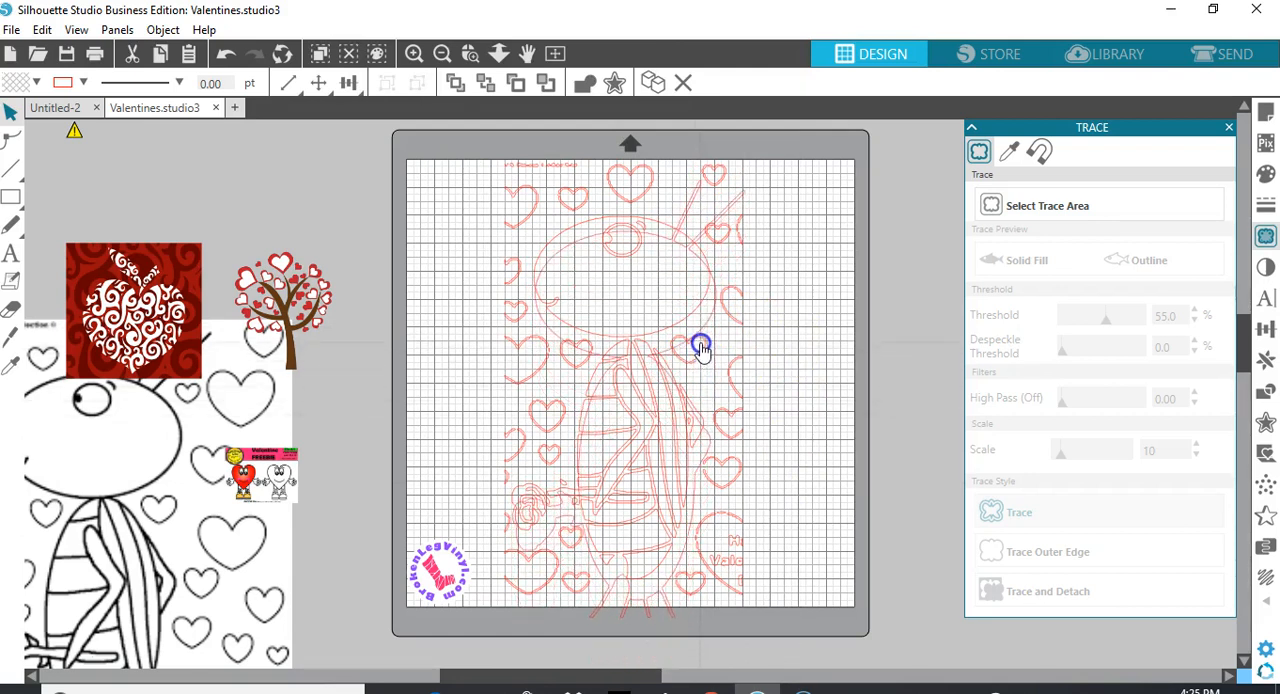
{"action": "left_click", "coordinate": [365, 148]}
{"action": "left_click", "coordinate": [226, 53]}
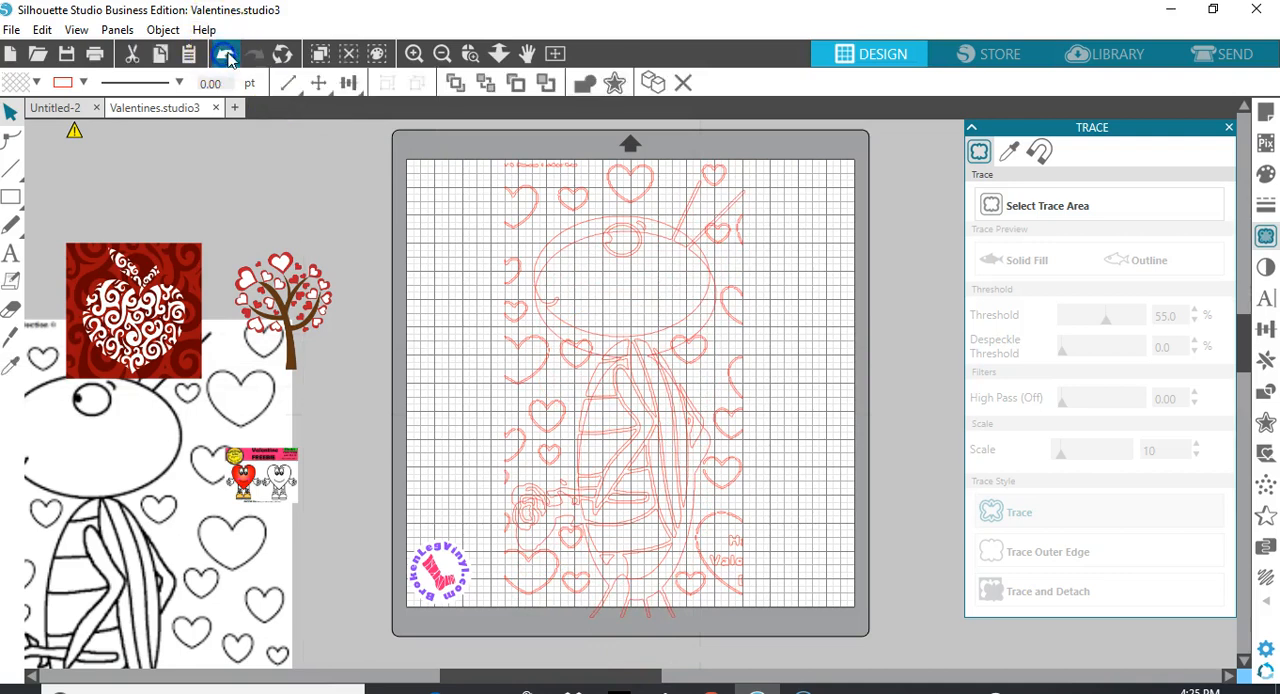
Delete the traced header text and the row of hearts above the bug's head, up to the antennae
{"action": "left_click", "coordinate": [531, 213]}
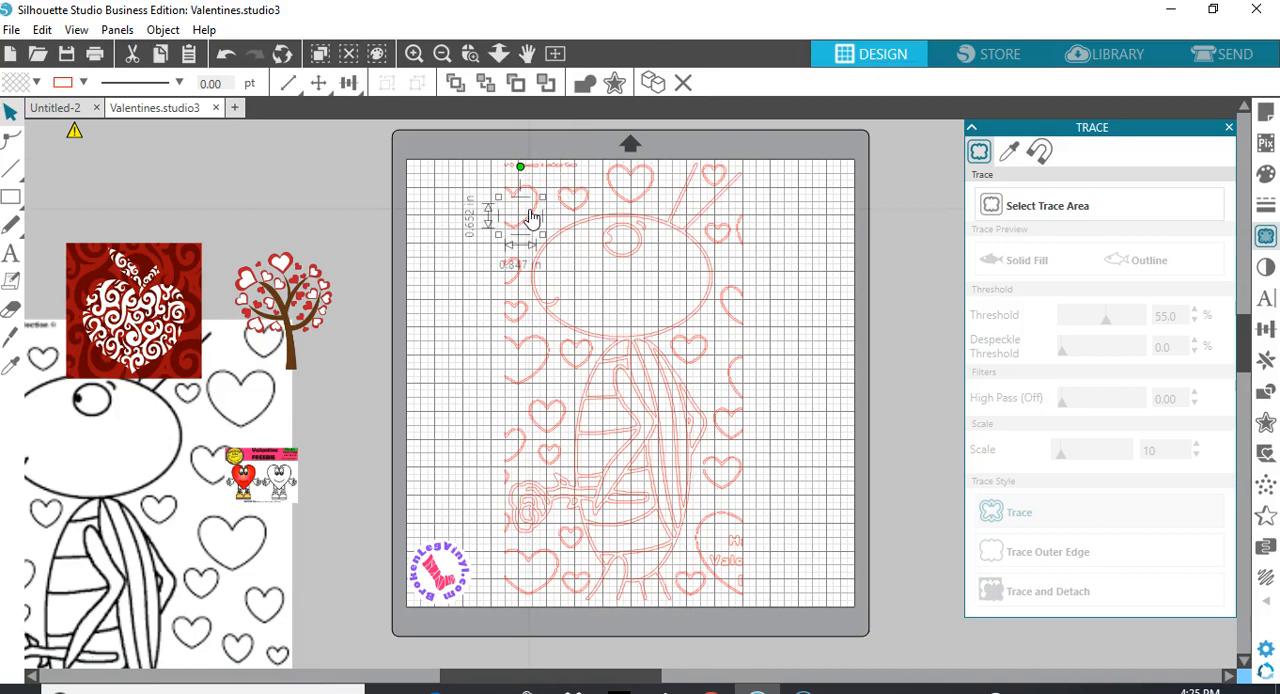
{"action": "key", "text": "Delete"}
{"action": "left_click", "coordinate": [494, 180]}
{"action": "left_click_drag", "start_coordinate": [556, 201], "coordinate": [611, 205]}
{"action": "key", "text": "Delete"}
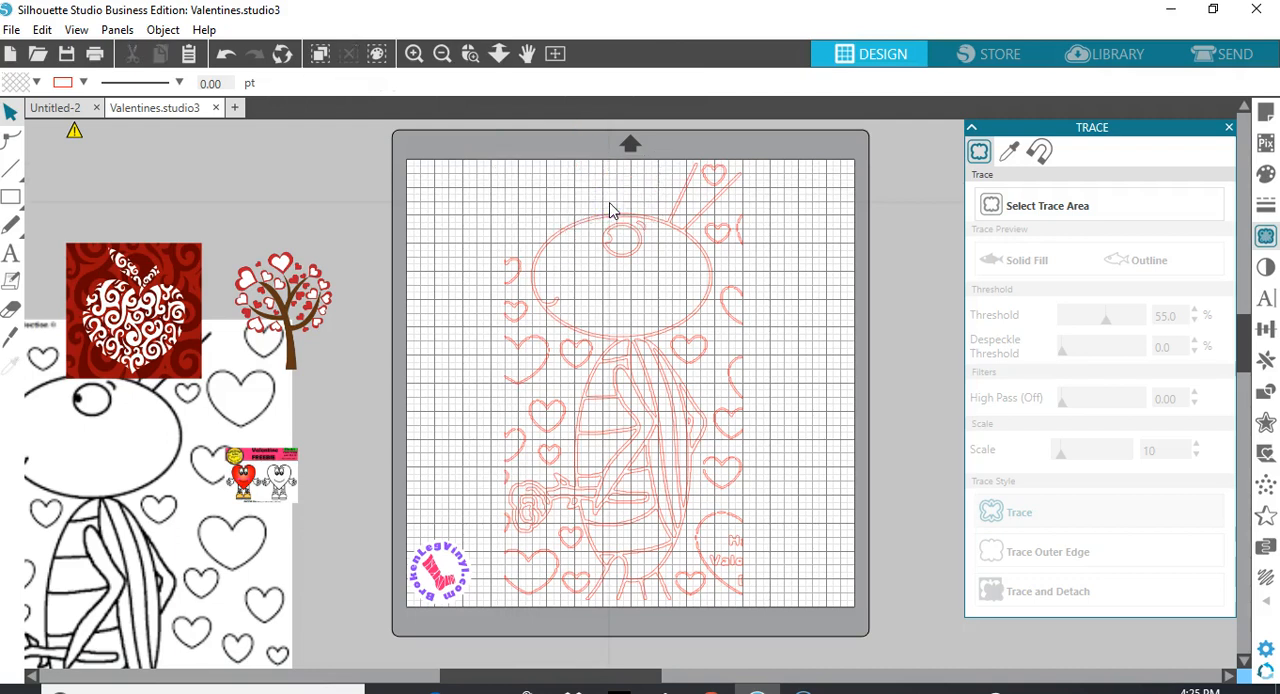
Delete all pieces of the small heart between the bug's antennae
{"action": "left_click", "coordinate": [719, 178]}
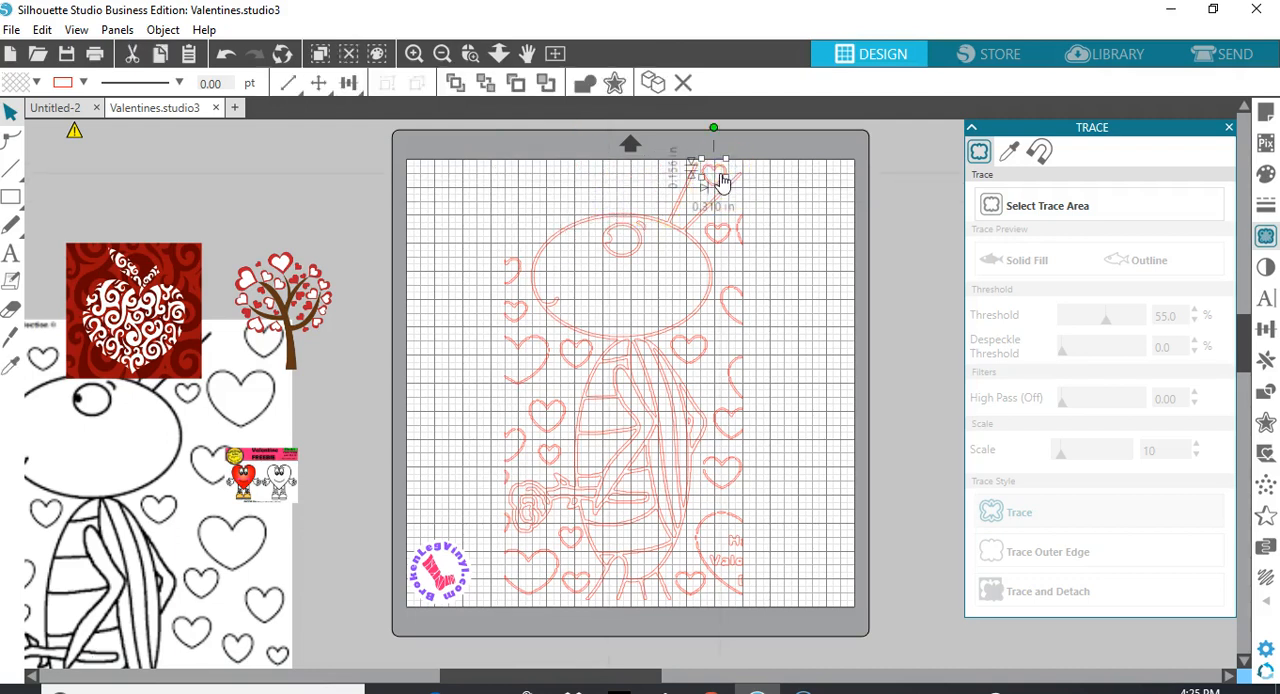
{"action": "key", "text": "Delete"}
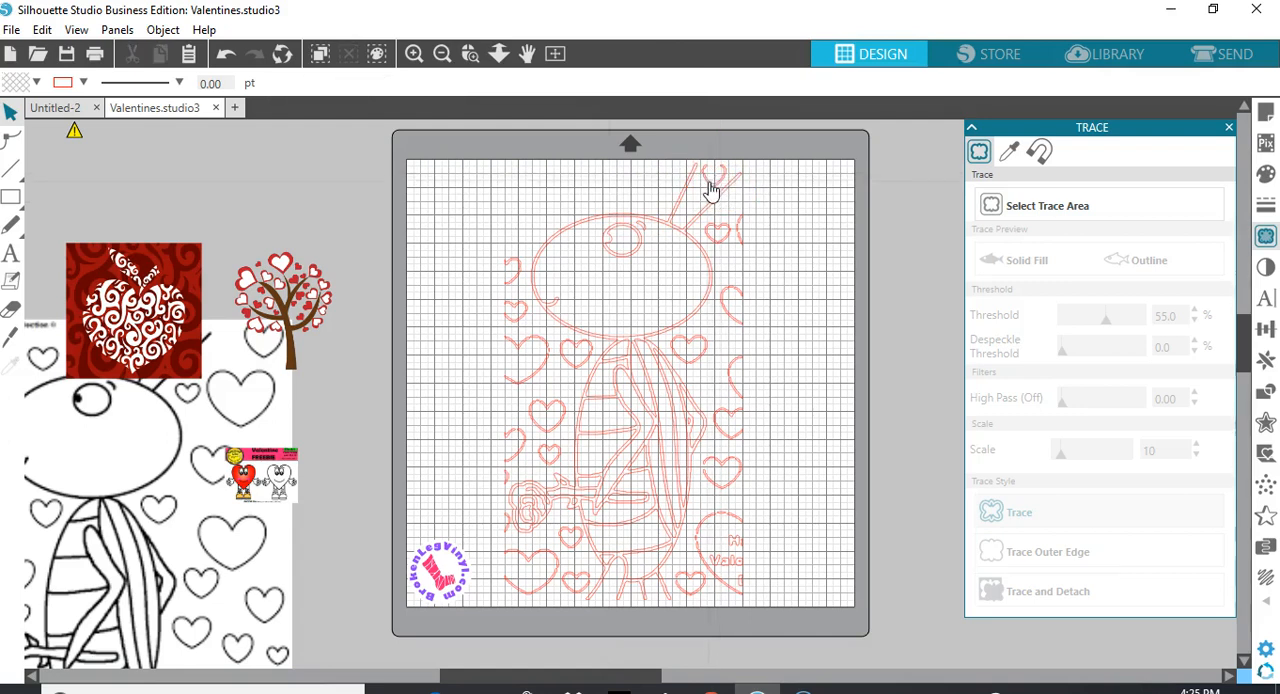
{"action": "left_click", "coordinate": [711, 191]}
{"action": "key", "text": "Delete"}
{"action": "left_click", "coordinate": [708, 181]}
{"action": "key", "text": "Delete"}
{"action": "left_click", "coordinate": [706, 172]}
{"action": "key", "text": "Delete"}
{"action": "left_click", "coordinate": [728, 212]}
{"action": "left_click_drag", "start_coordinate": [707, 220], "coordinate": [722, 240]}
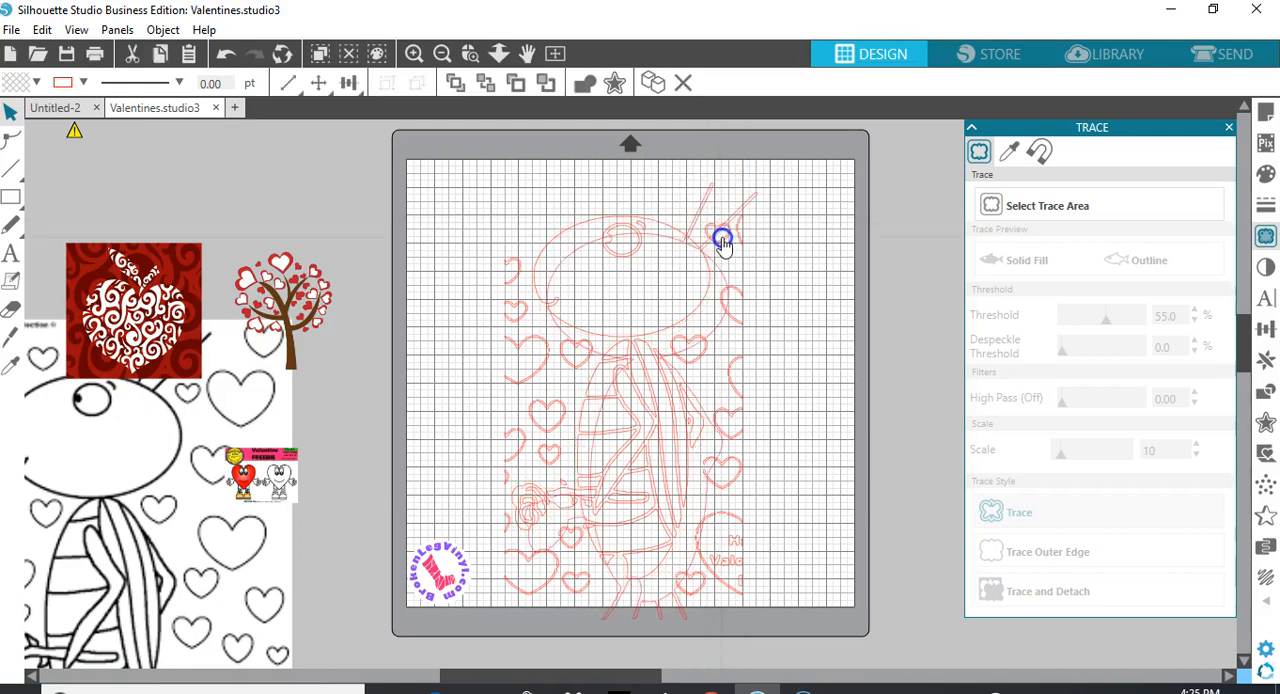
{"action": "left_click", "coordinate": [720, 240]}
{"action": "left_click", "coordinate": [226, 53]}
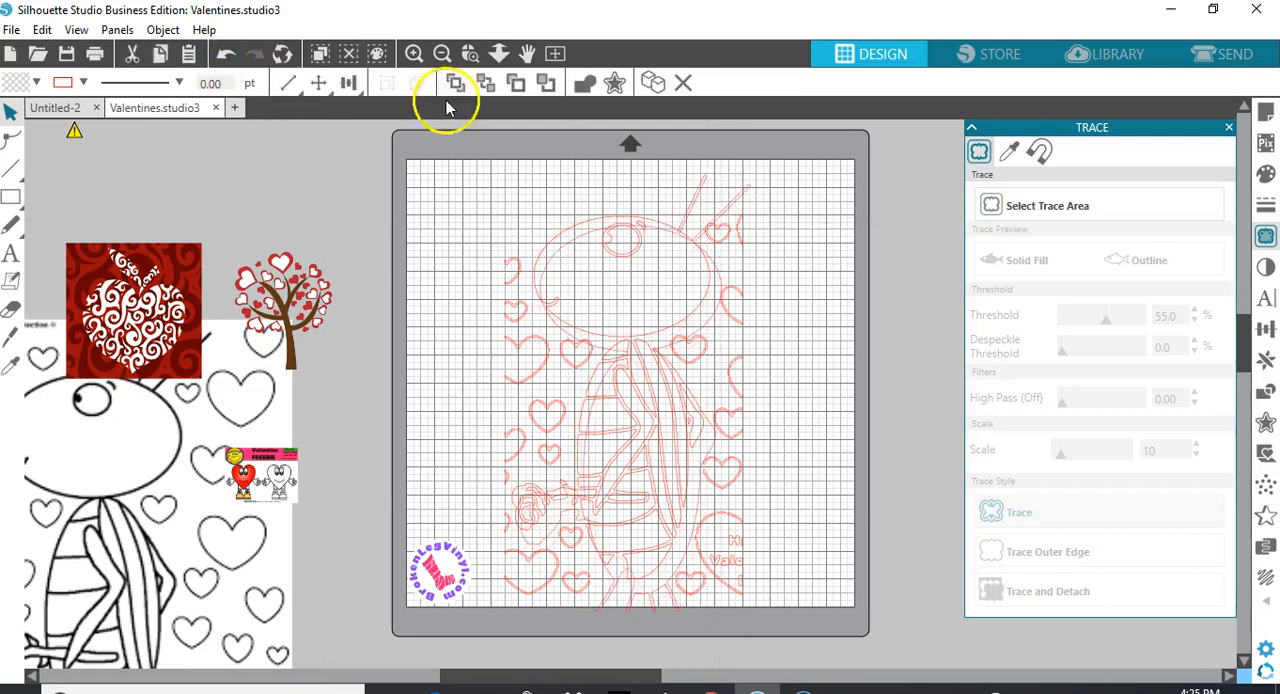
Delete the hearts and the cut-off greeting text to the right of the bug, from antennae to feet
{"action": "mouse_move", "coordinate": [720, 220]}
{"action": "left_mouse_down"}
{"action": "mouse_move", "coordinate": [720, 208]}
{"action": "mouse_move", "coordinate": [731, 237]}
{"action": "mouse_move", "coordinate": [757, 248]}
{"action": "left_mouse_up"}
{"action": "key", "text": "Delete"}
{"action": "left_click_drag", "start_coordinate": [733, 268], "coordinate": [745, 594]}
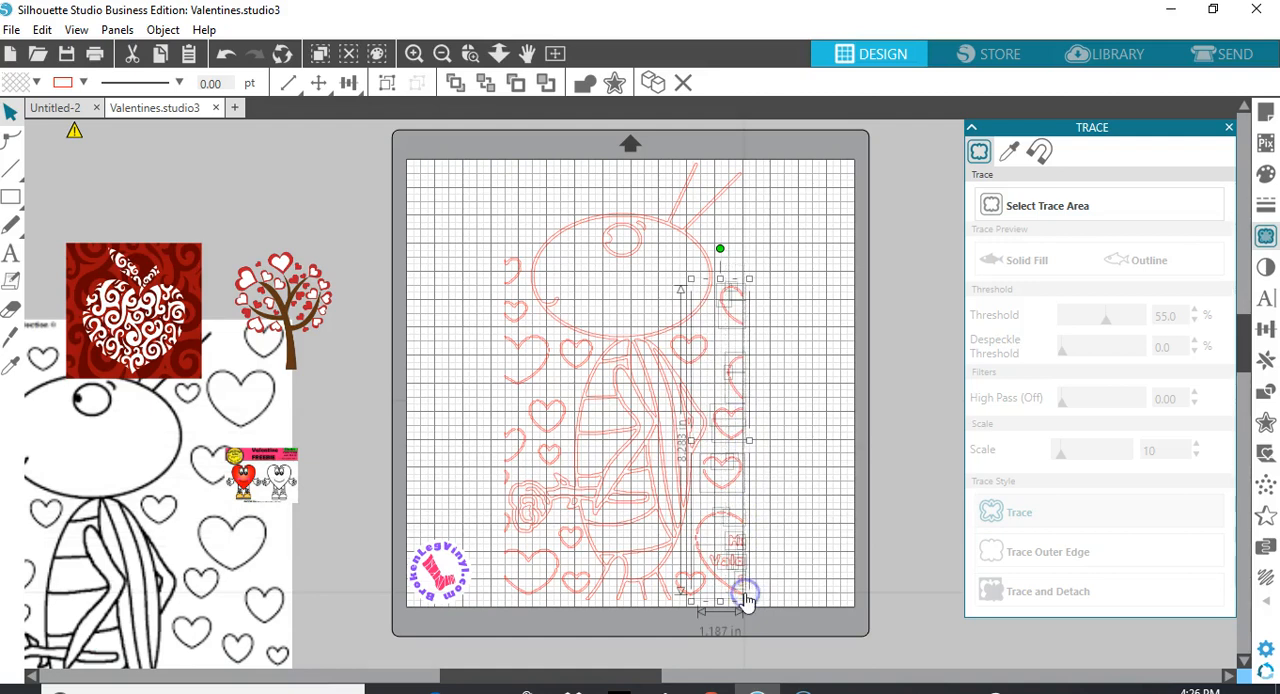
{"action": "key", "text": "Delete"}
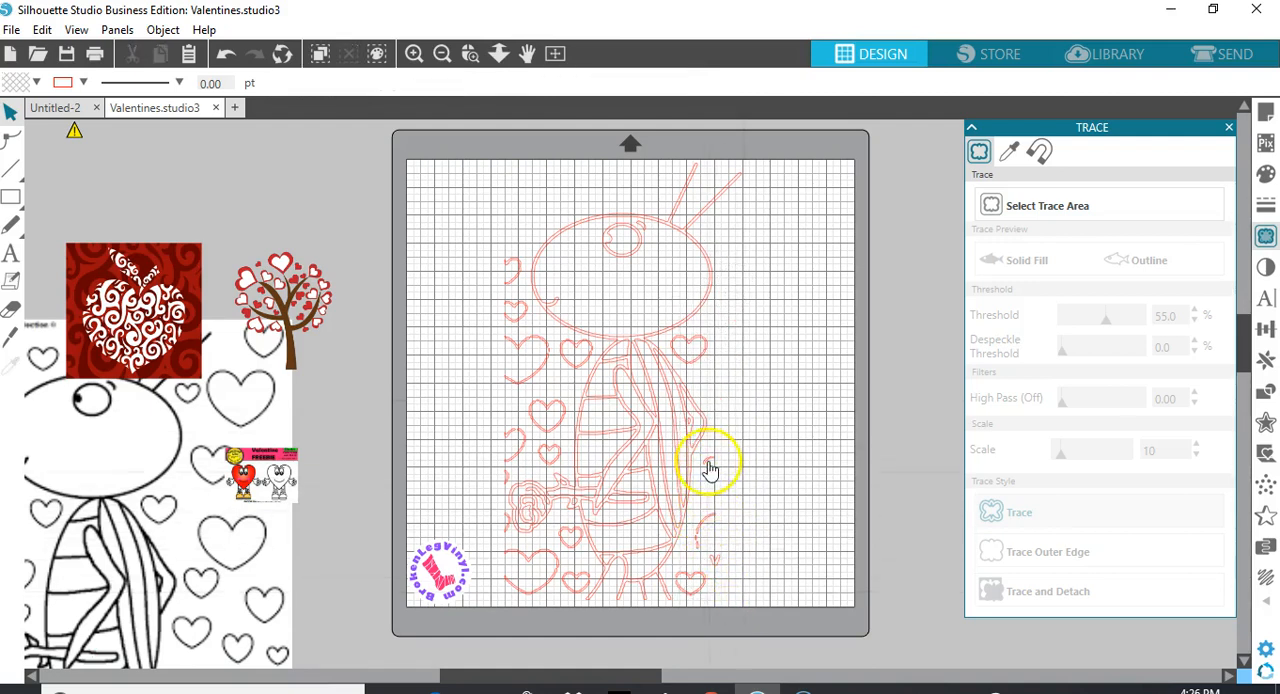
{"action": "left_click_drag", "start_coordinate": [708, 457], "coordinate": [711, 559]}
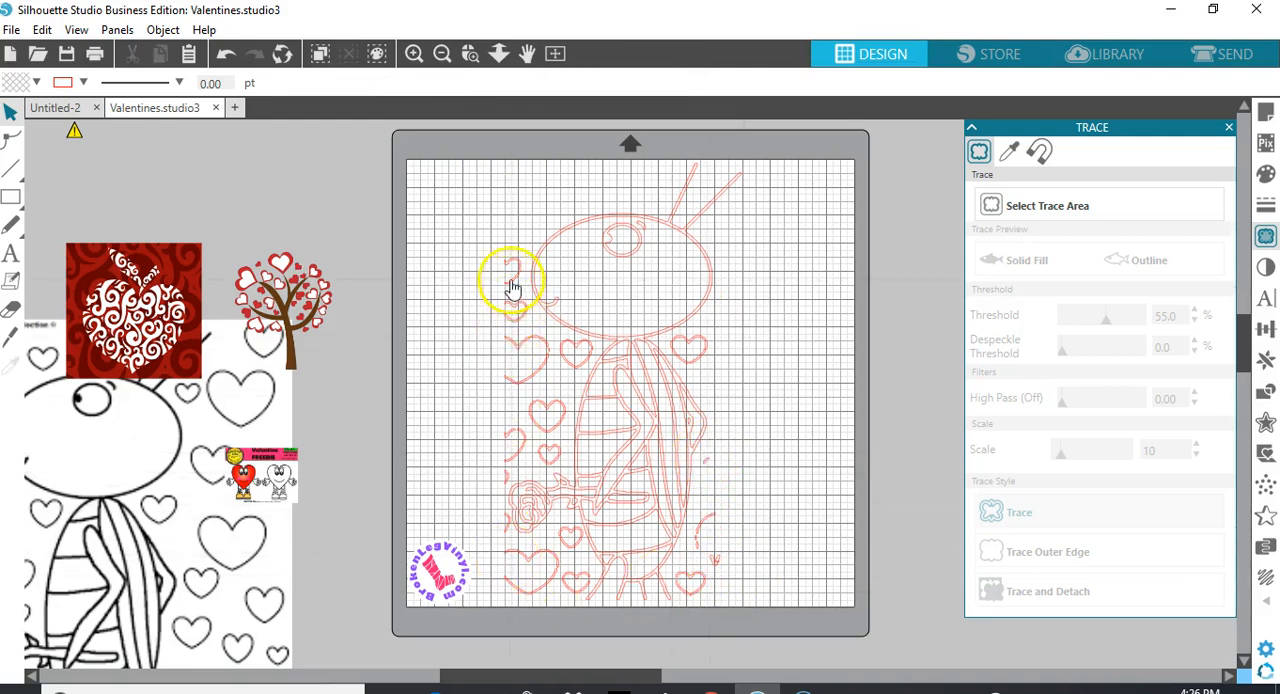
Gather the hearts beside the bug's face with those left of its upper body and delete the group
{"action": "left_click_drag", "start_coordinate": [501, 260], "coordinate": [498, 388]}
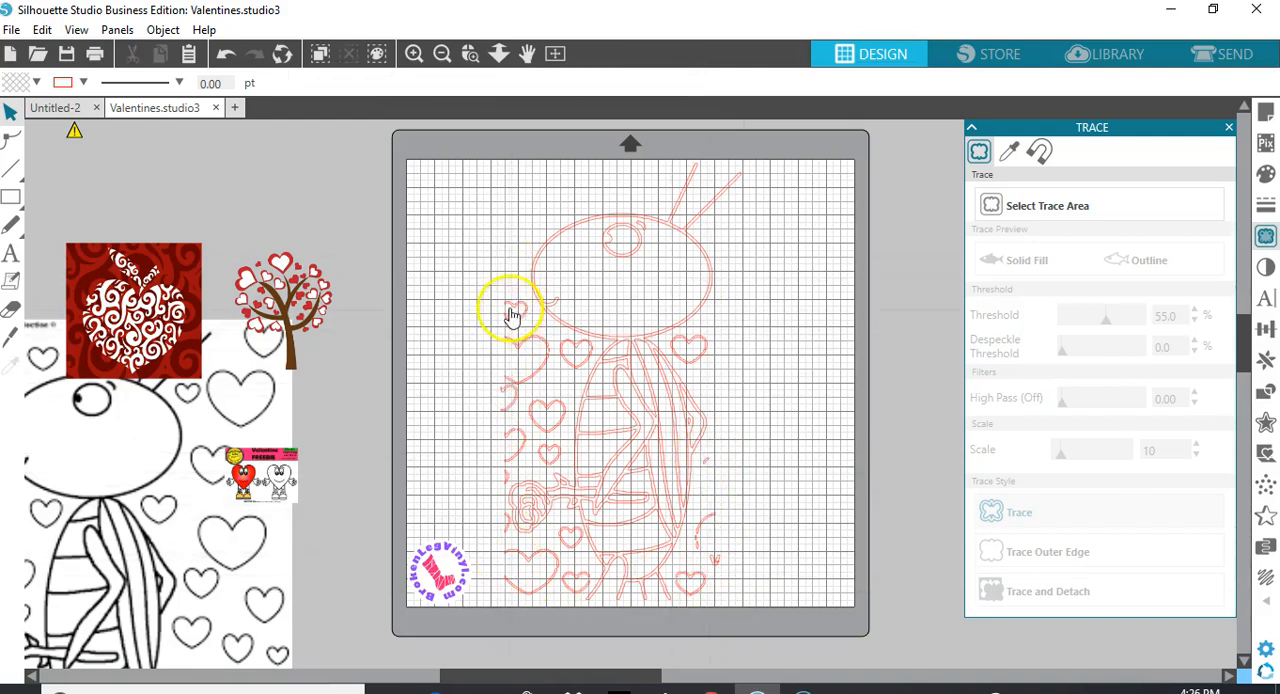
{"action": "left_click_drag", "start_coordinate": [500, 309], "coordinate": [491, 401]}
{"action": "left_click_drag", "start_coordinate": [475, 330], "coordinate": [542, 468]}
{"action": "left_click", "coordinate": [540, 459]}
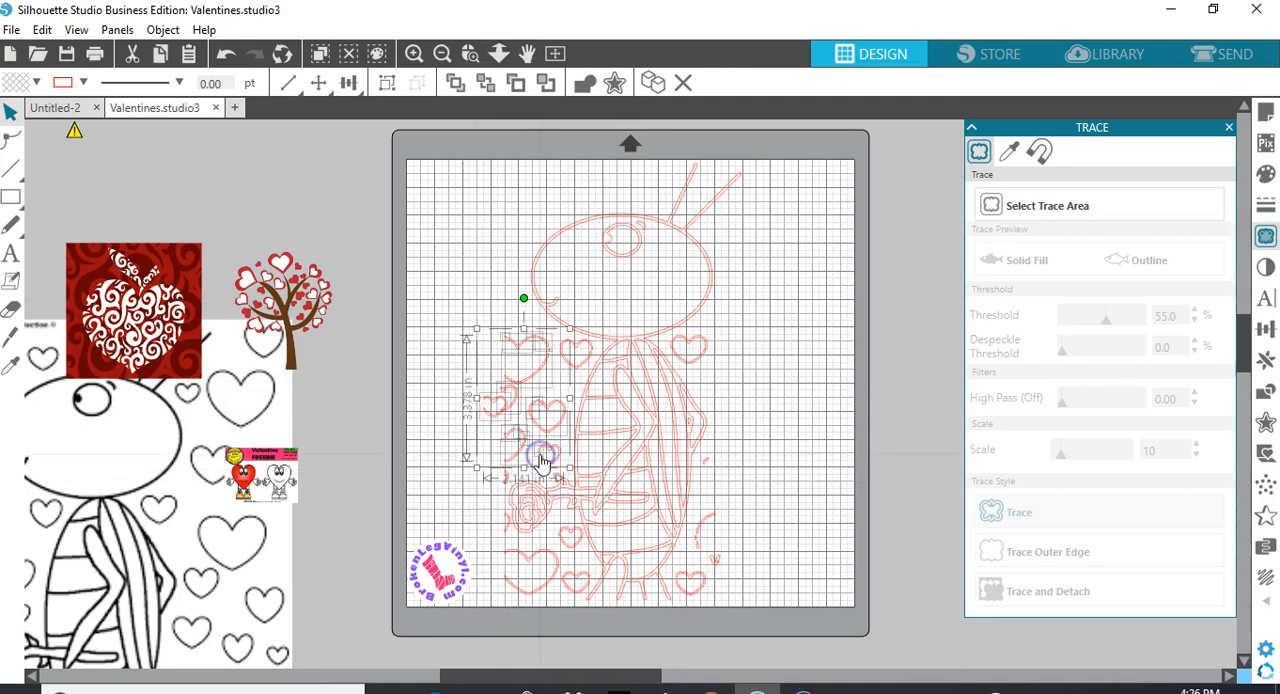
{"action": "key", "text": "Delete"}
Delete the heart under the left side of the bug's head and the leftover heart fragments beside its upper body
{"action": "left_click", "coordinate": [543, 352]}
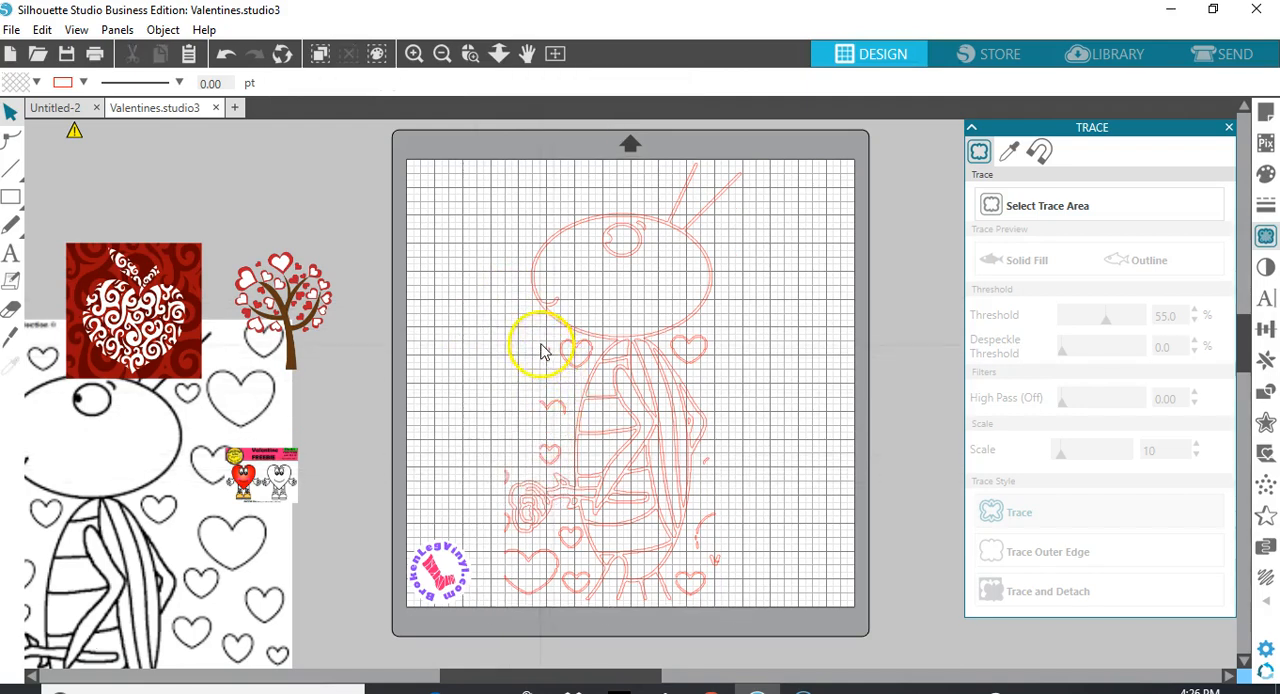
{"action": "left_click", "coordinate": [572, 364]}
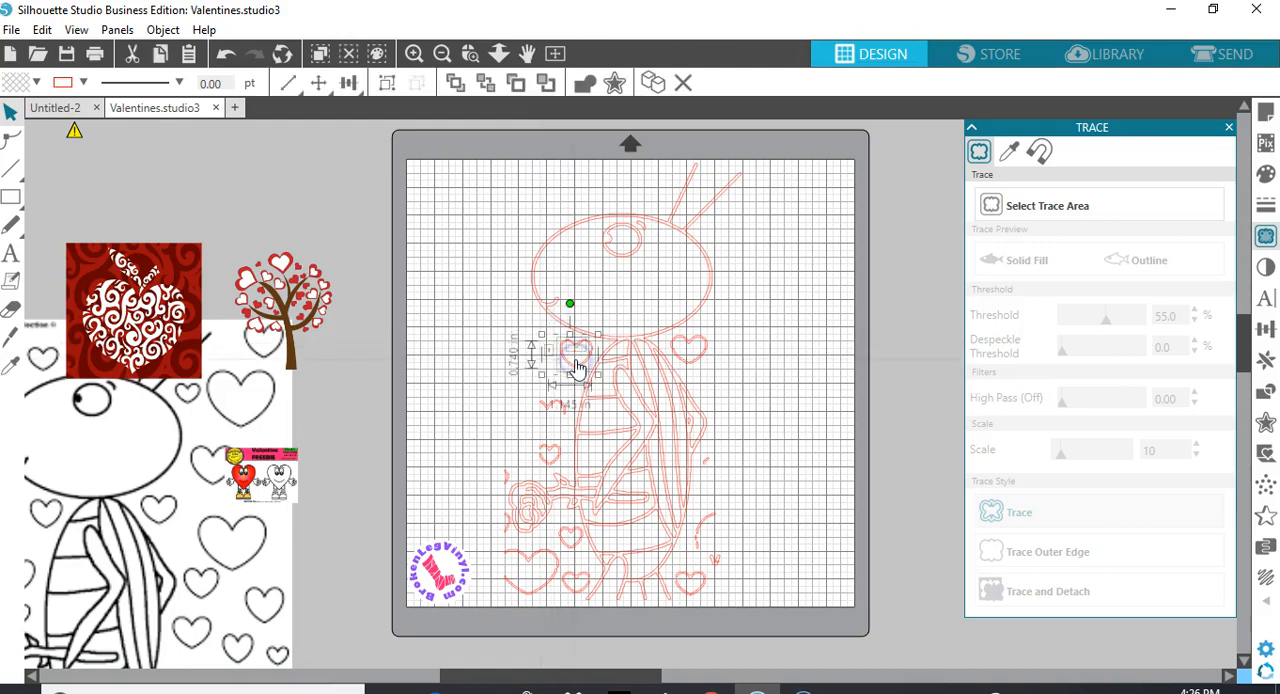
{"action": "key", "text": "Delete"}
{"action": "left_click", "coordinate": [563, 349]}
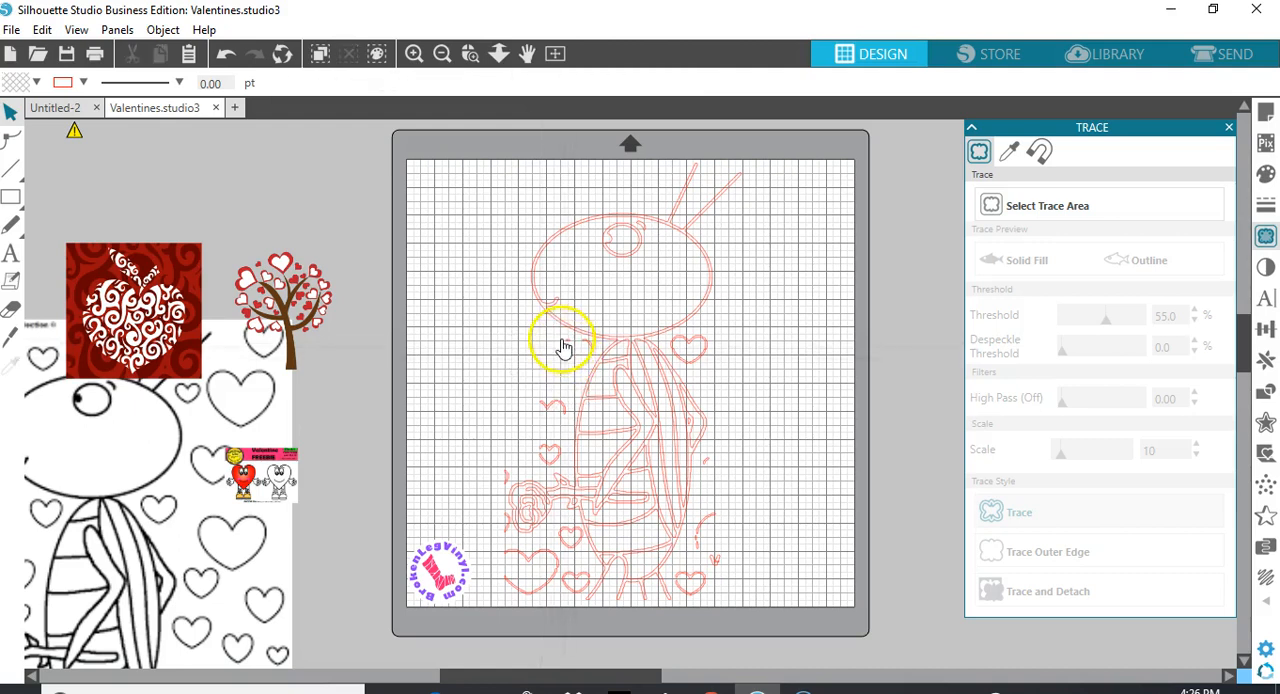
{"action": "left_click", "coordinate": [586, 350]}
{"action": "left_click", "coordinate": [580, 347]}
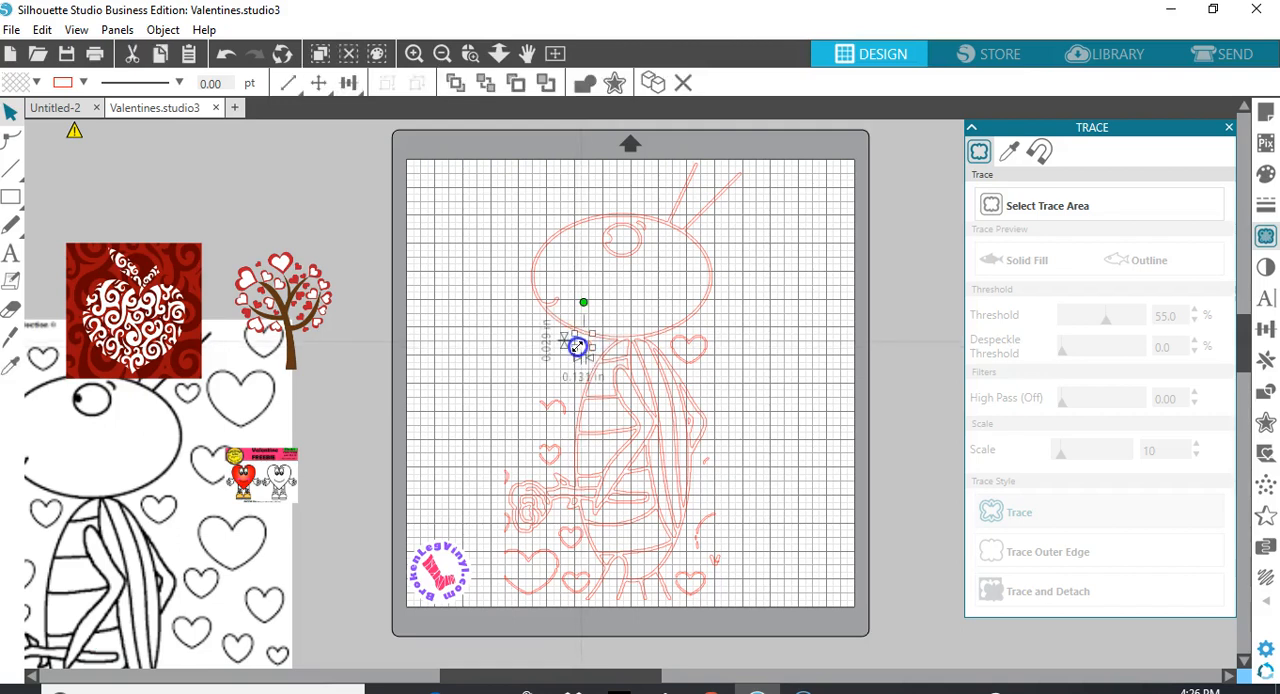
{"action": "key", "text": "Delete"}
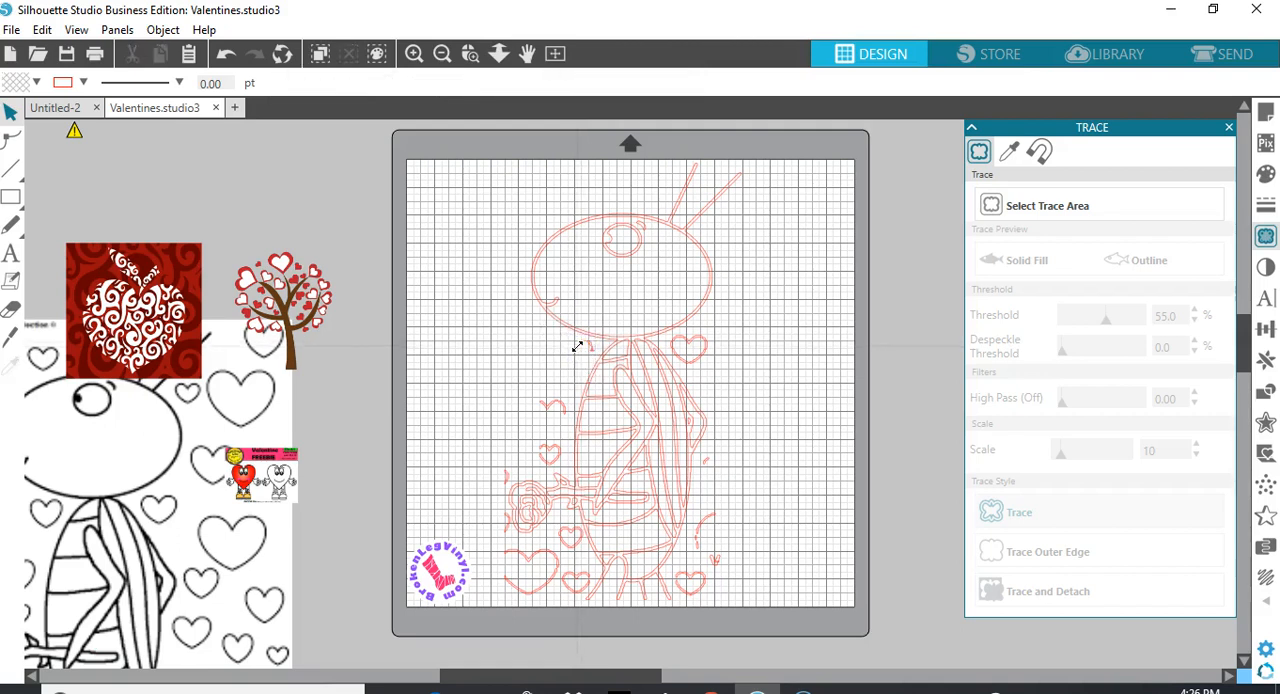
{"action": "left_click", "coordinate": [548, 408]}
{"action": "key", "text": "Delete"}
Delete the small heart between the bug's lower body and the rose
{"action": "left_click", "coordinate": [553, 466]}
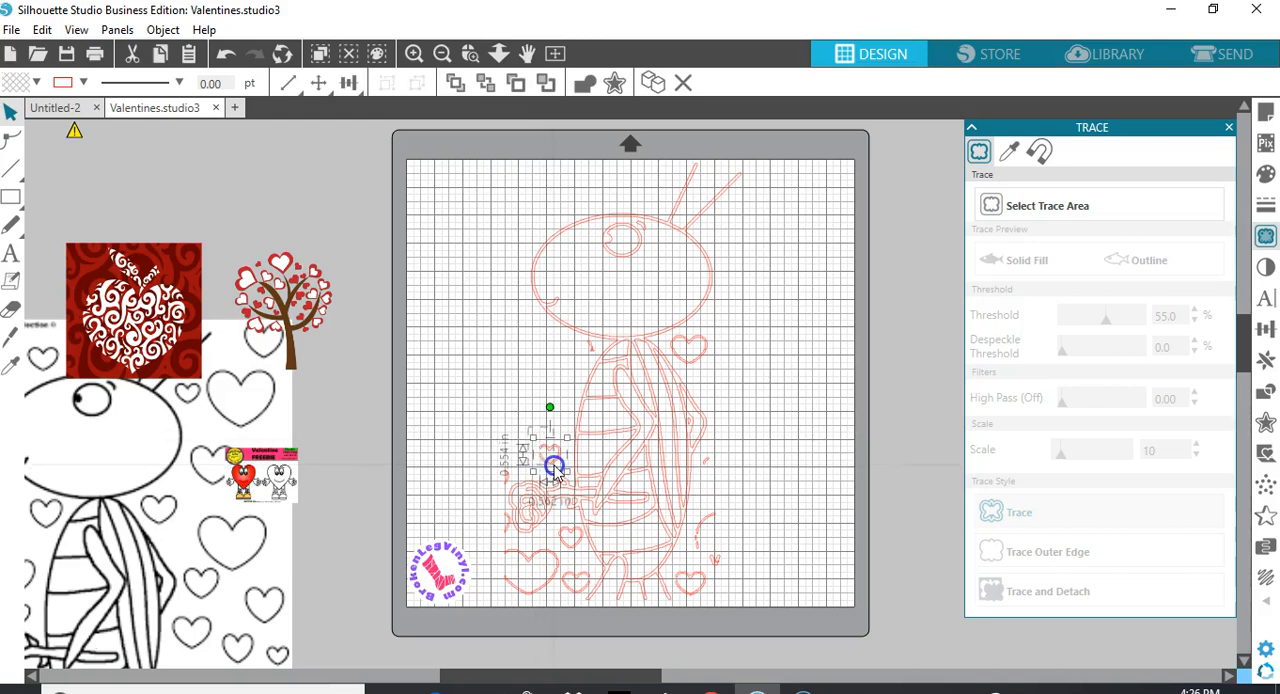
{"action": "key", "text": "Delete"}
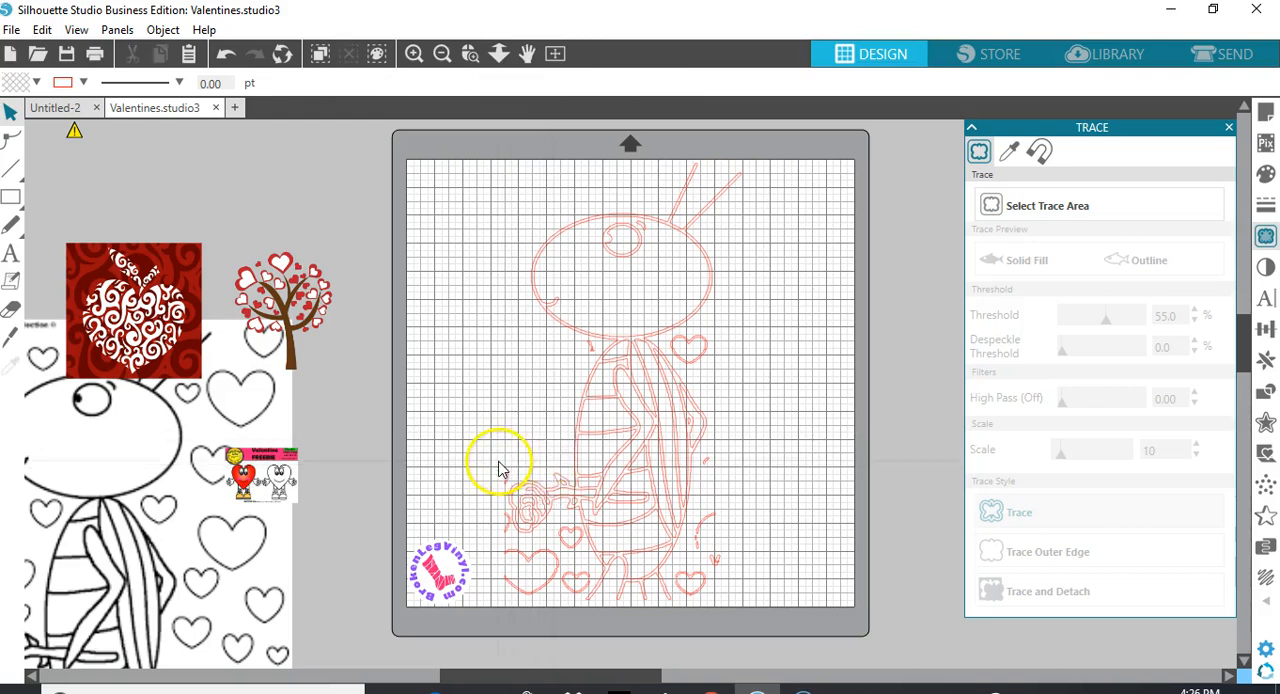
Change the line colour of the inner head outline and the bug's outer outline from antennae to feet to blue
{"action": "left_click", "coordinate": [554, 239]}
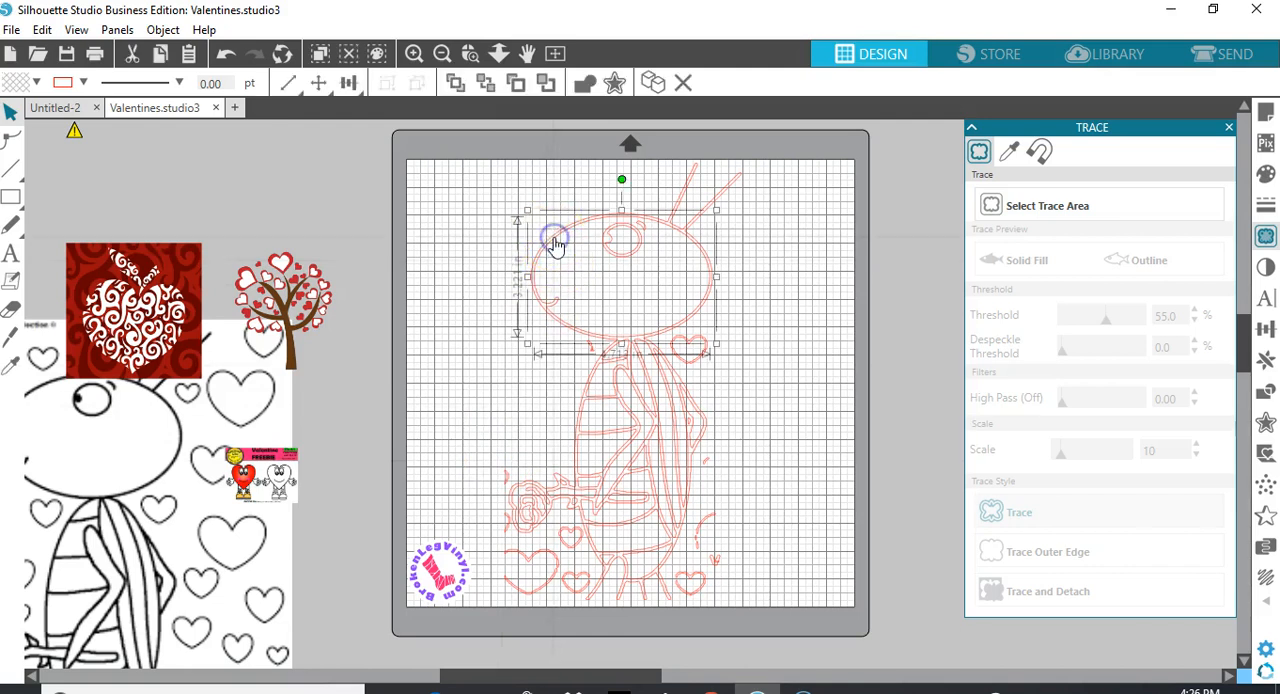
{"action": "left_click", "coordinate": [84, 83]}
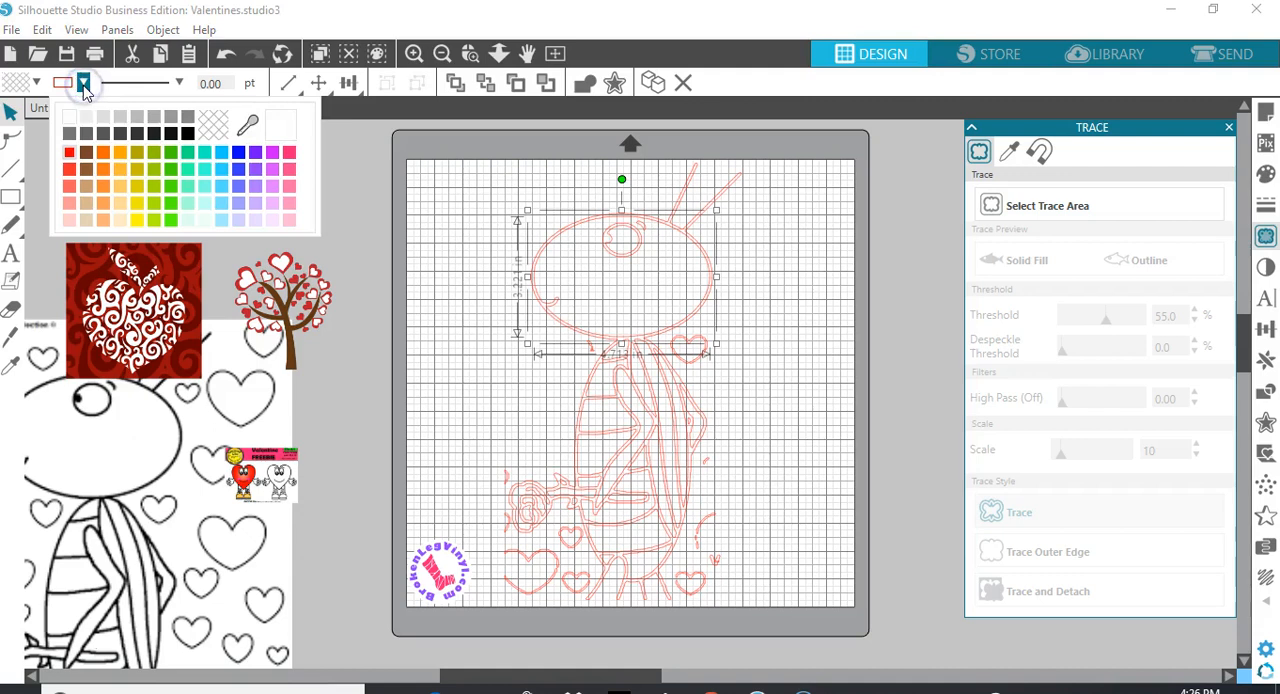
{"action": "left_click", "coordinate": [239, 153]}
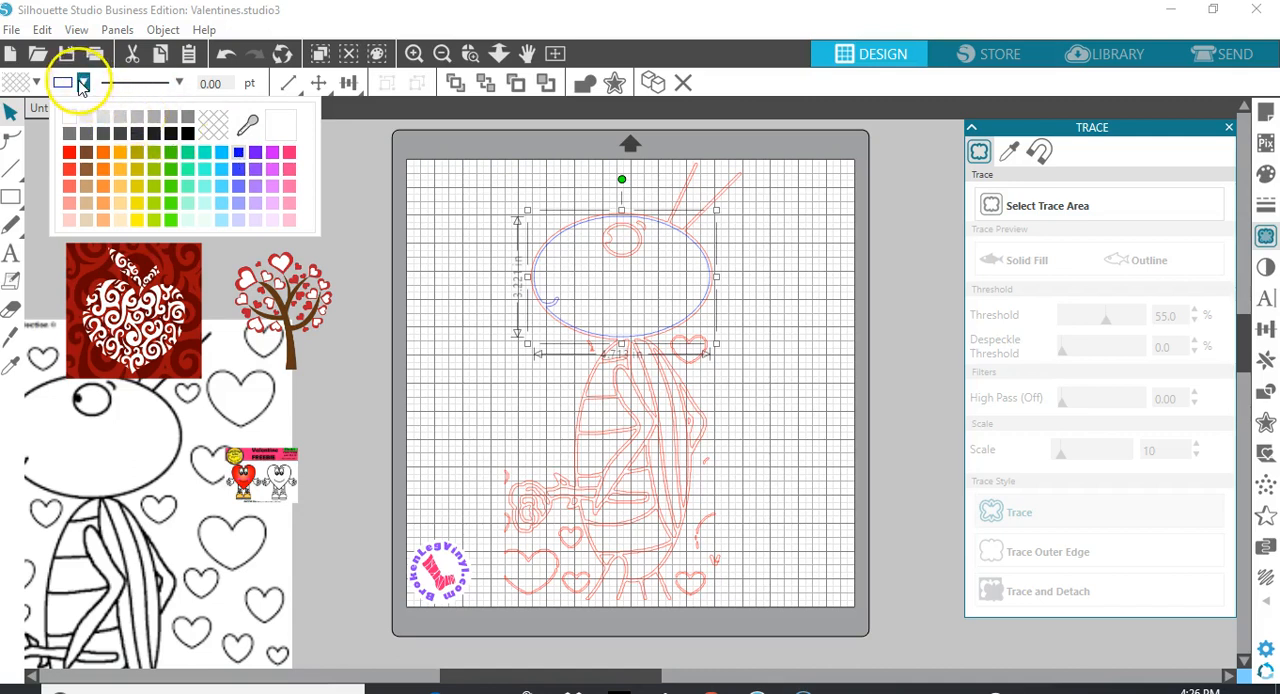
{"action": "left_click", "coordinate": [466, 143]}
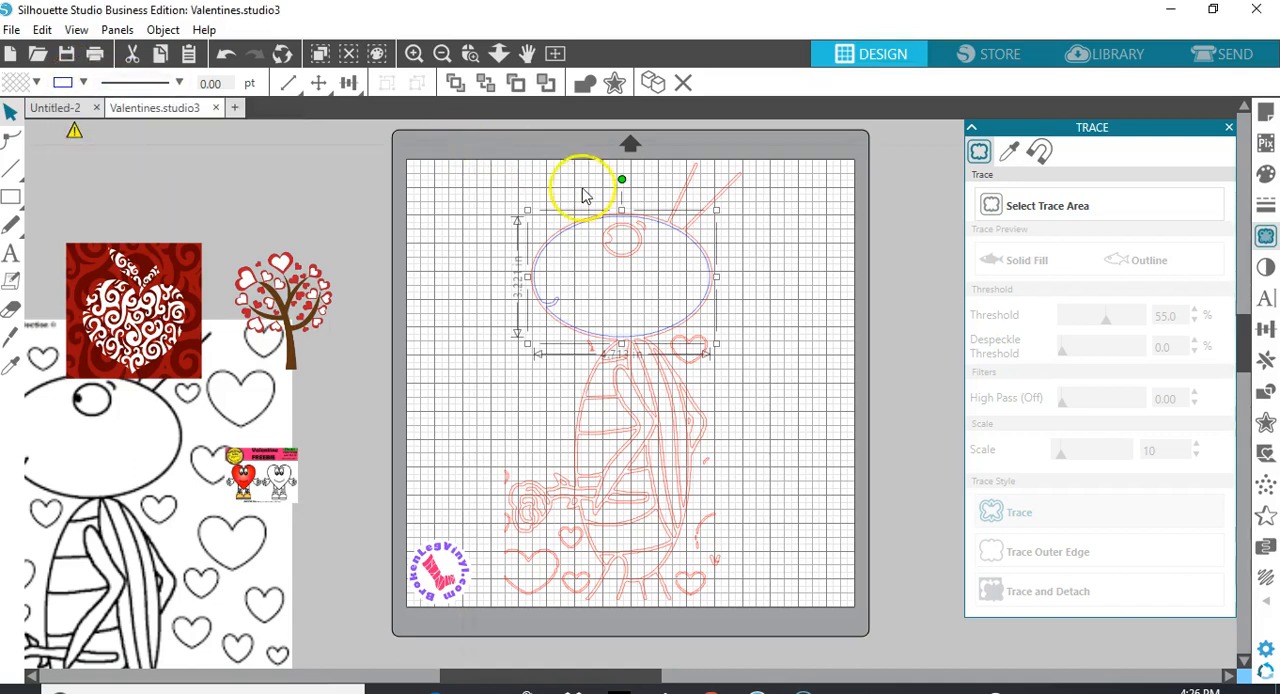
{"action": "left_click", "coordinate": [678, 205]}
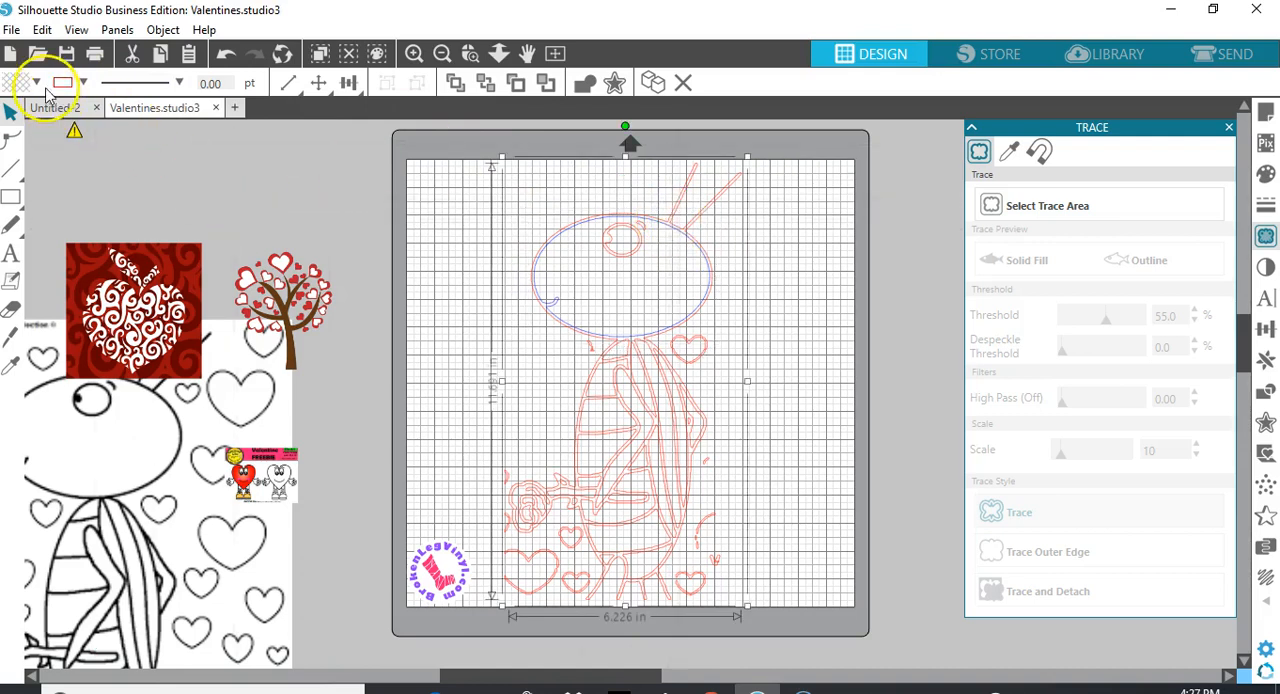
{"action": "left_click", "coordinate": [82, 82]}
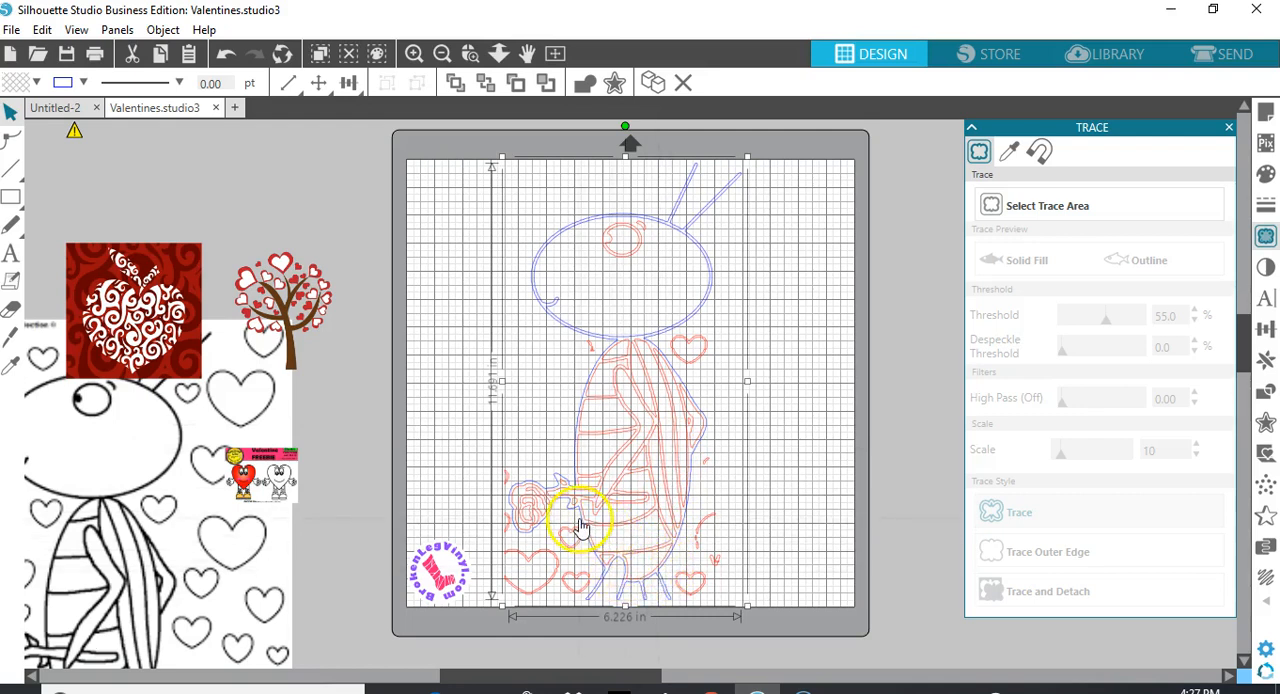
Set the line colour of the rose's inner outline to violet and deselect it
{"action": "left_click", "coordinate": [528, 503]}
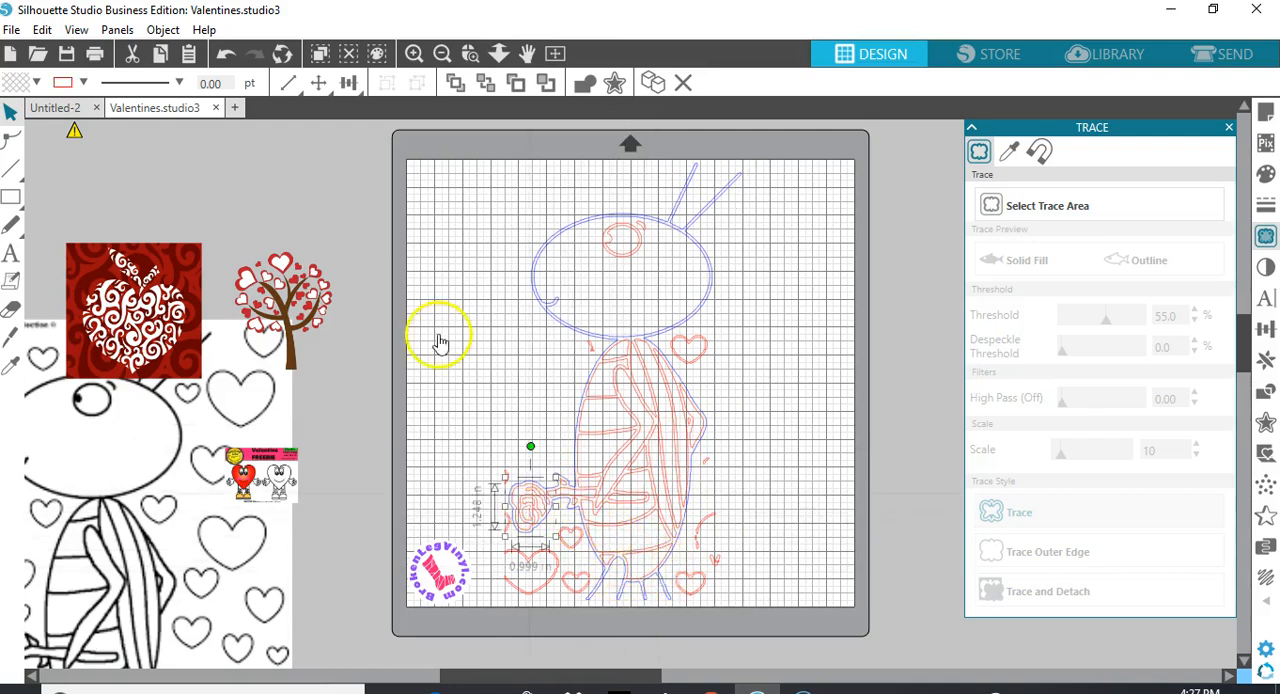
{"action": "left_click", "coordinate": [85, 83]}
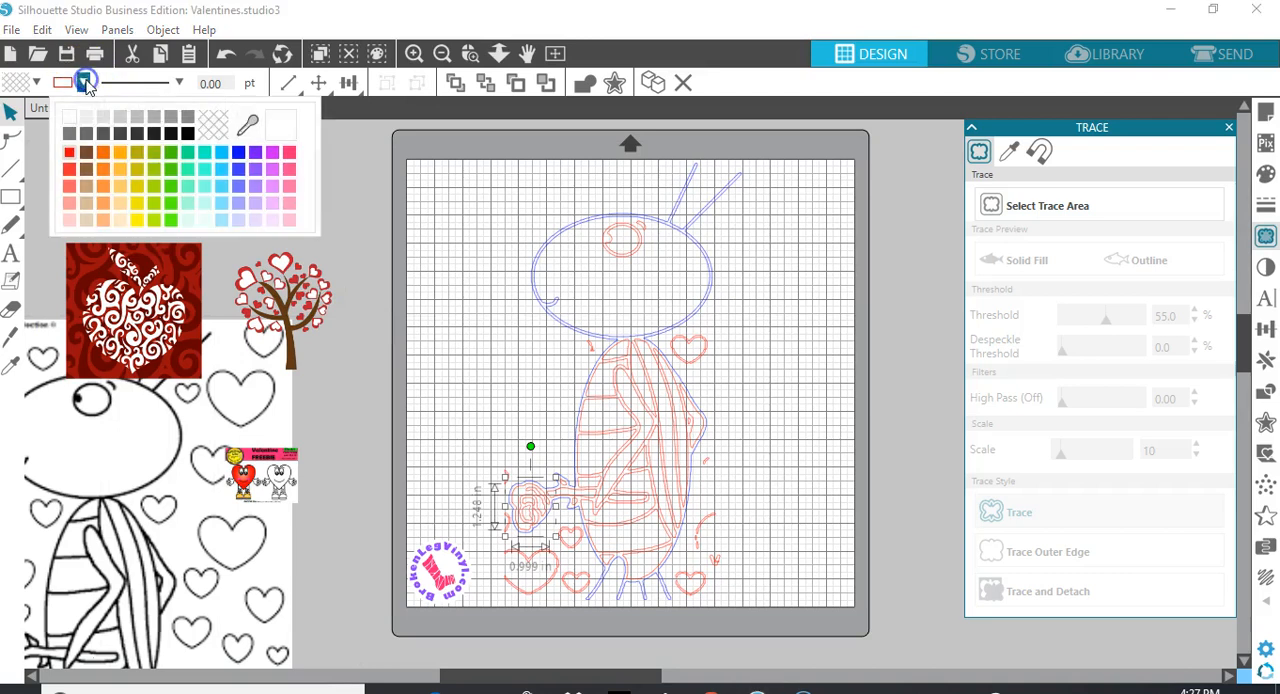
{"action": "left_click", "coordinate": [254, 171]}
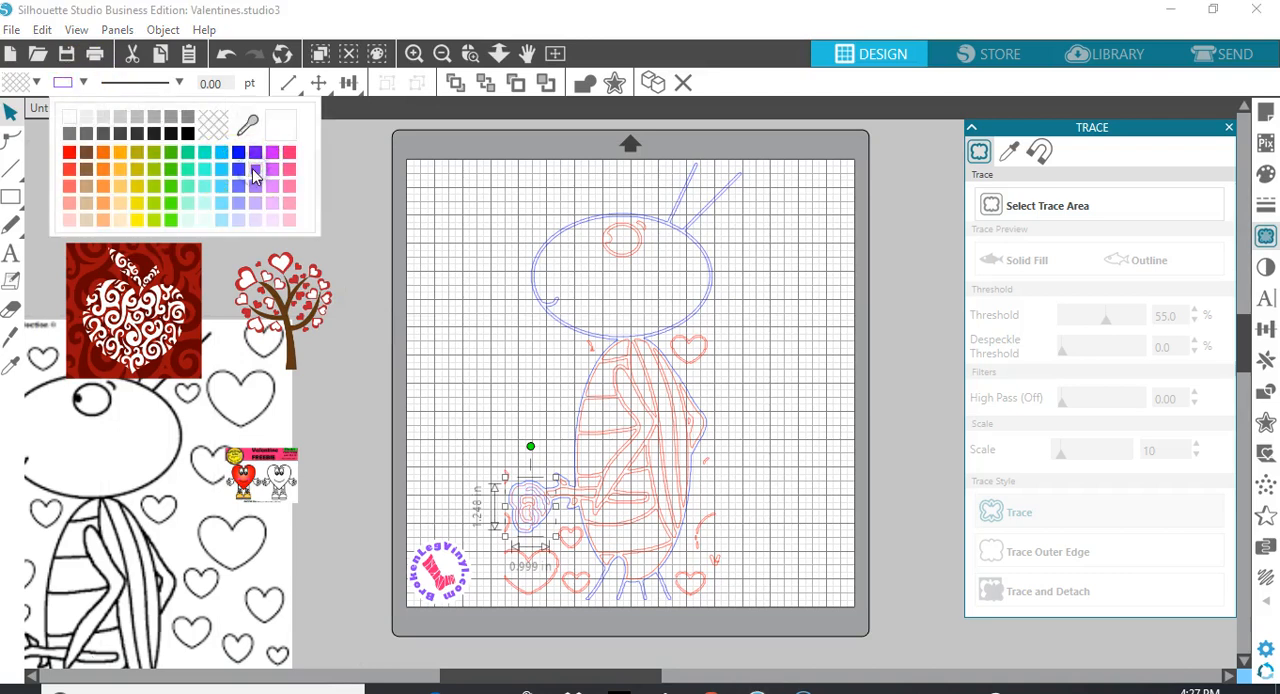
{"action": "left_click", "coordinate": [768, 360]}
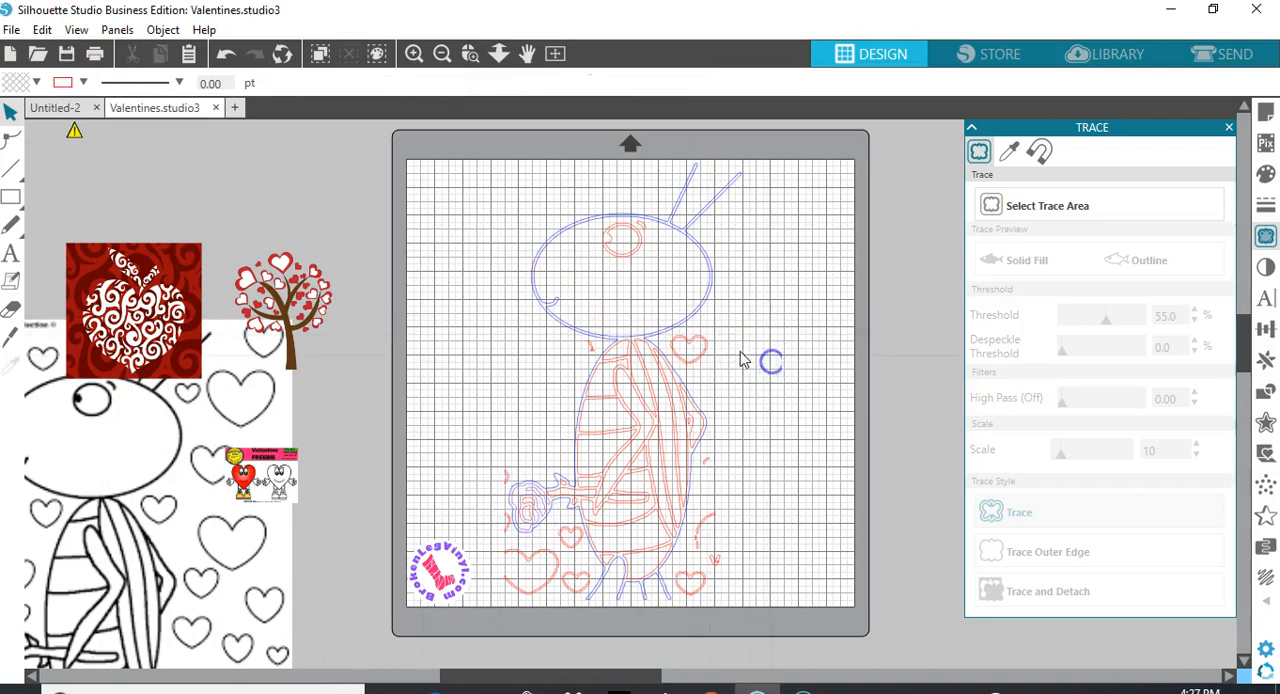
Shift pieces of the heart beside the bug's upper body slightly outward and undo the last change
{"action": "mouse_move", "coordinate": [702, 340]}
{"action": "left_mouse_down"}
{"action": "mouse_move", "coordinate": [723, 341]}
{"action": "mouse_move", "coordinate": [689, 334]}
{"action": "mouse_move", "coordinate": [722, 365]}
{"action": "mouse_move", "coordinate": [728, 354]}
{"action": "left_mouse_up"}
{"action": "left_click", "coordinate": [703, 351]}
{"action": "left_click", "coordinate": [227, 54]}
Group all the bug tracing pieces together with the round logo and move the group off the mat to the right
{"action": "mouse_move", "coordinate": [461, 179]}
{"action": "left_mouse_down"}
{"action": "mouse_move", "coordinate": [491, 499]}
{"action": "mouse_move", "coordinate": [539, 573]}
{"action": "mouse_move", "coordinate": [631, 600]}
{"action": "mouse_move", "coordinate": [806, 606]}
{"action": "left_mouse_up"}
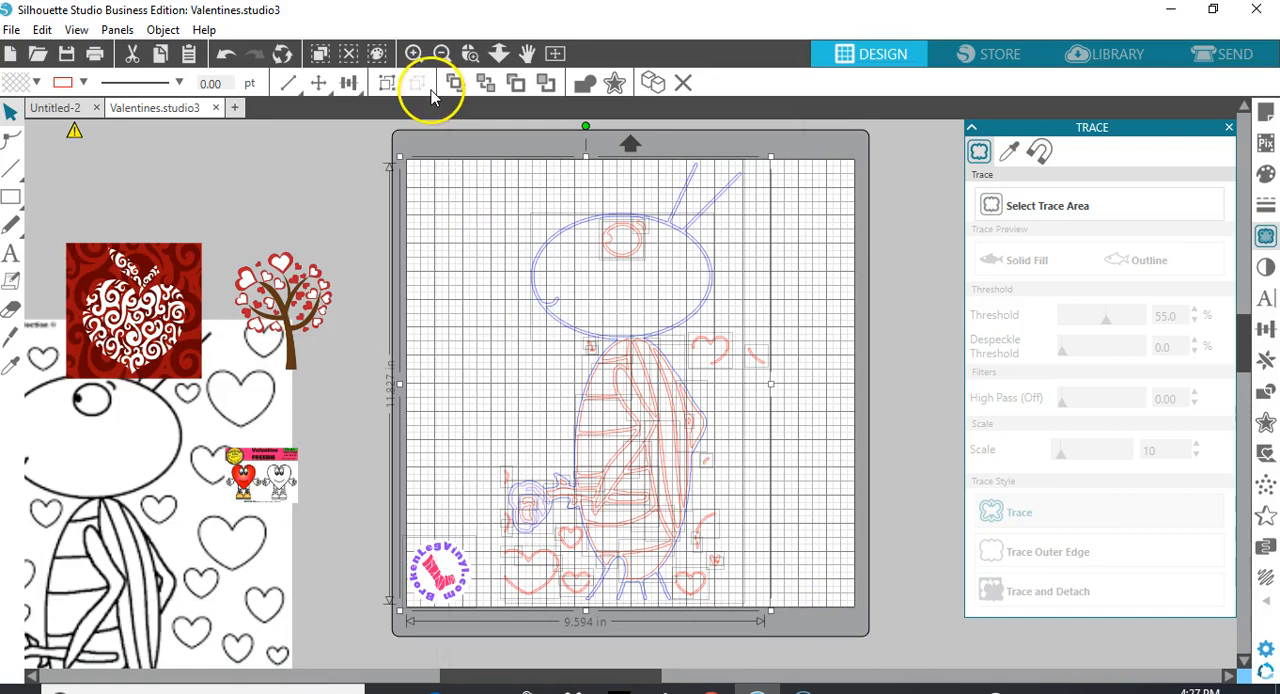
{"action": "left_click", "coordinate": [387, 83]}
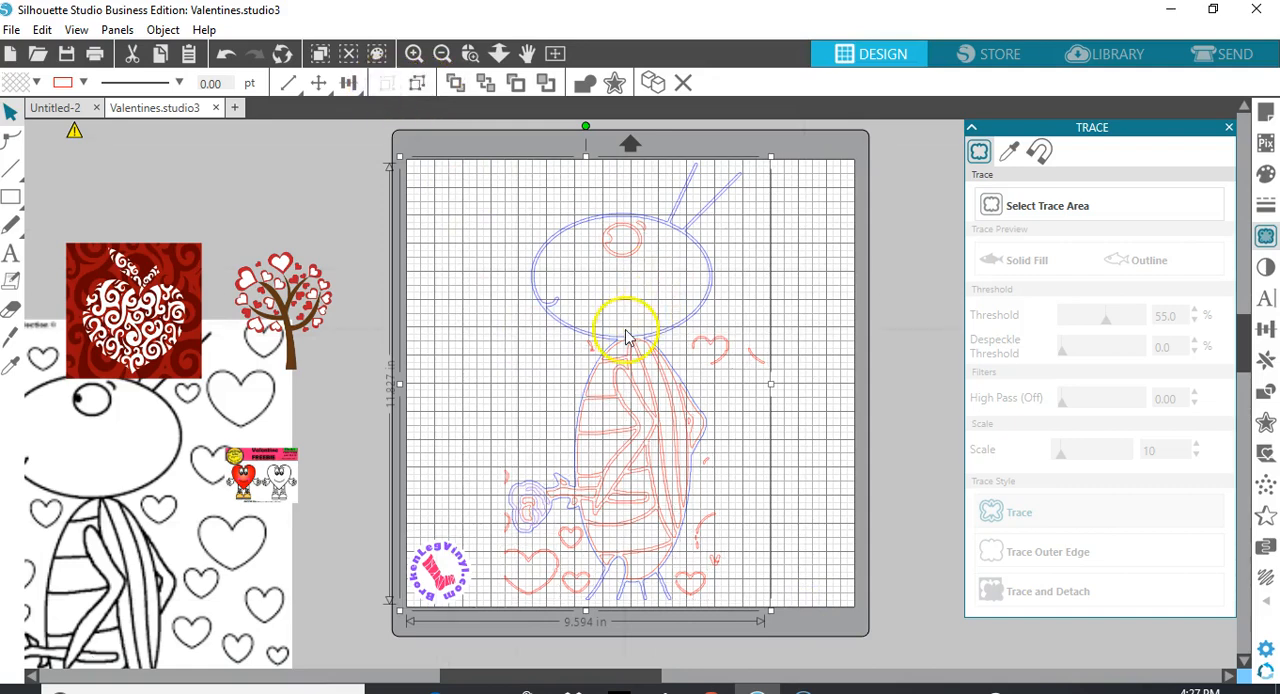
{"action": "mouse_move", "coordinate": [629, 337]}
{"action": "left_mouse_down"}
{"action": "mouse_move", "coordinate": [814, 380]}
{"action": "mouse_move", "coordinate": [1057, 489]}
{"action": "mouse_move", "coordinate": [1140, 434]}
{"action": "left_mouse_up"}
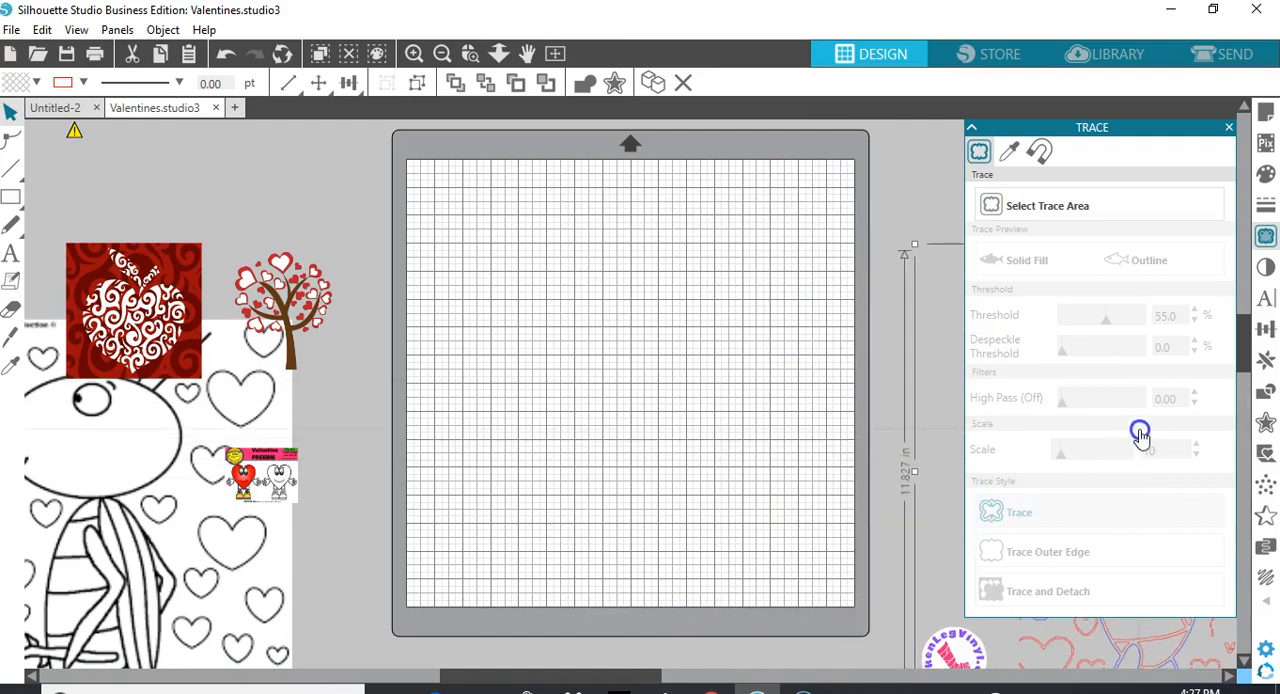
Move the heart tree picture onto the mat and enlarge it to about 11.2 by 12.5 in, with the trunk reaching the page's lower edge
{"action": "left_click_drag", "start_coordinate": [307, 270], "coordinate": [608, 290]}
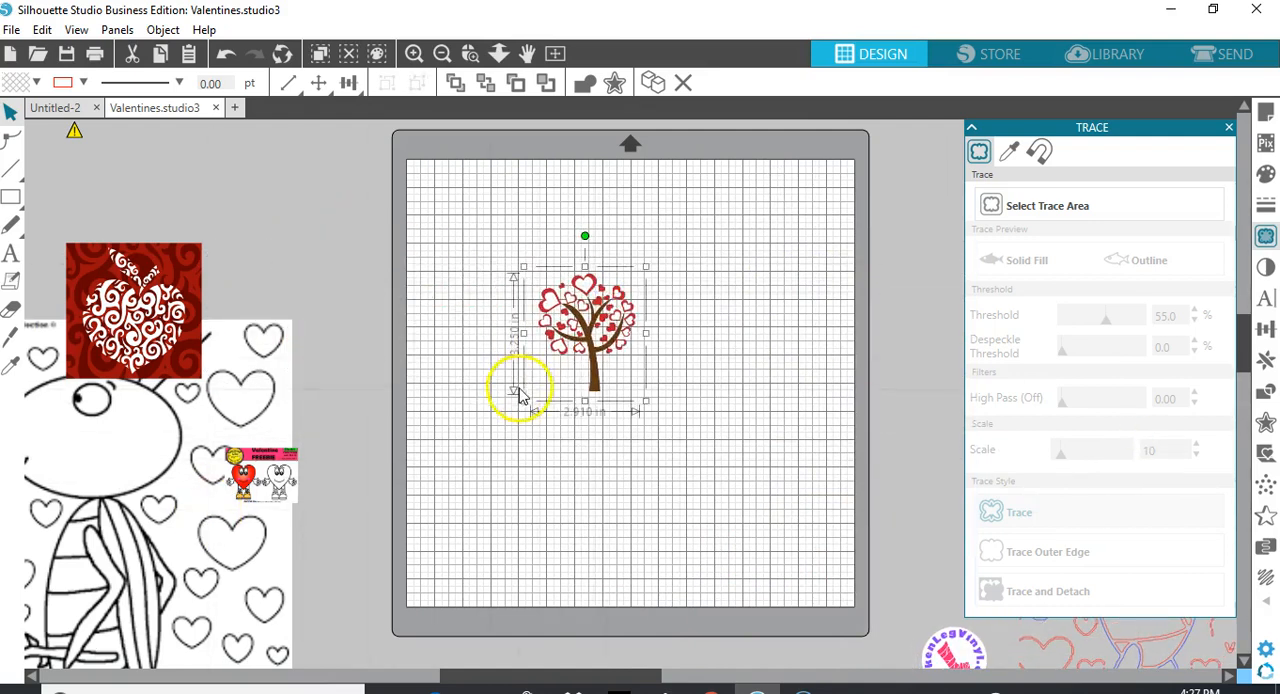
{"action": "left_click_drag", "start_coordinate": [523, 401], "coordinate": [416, 599]}
{"action": "left_click_drag", "start_coordinate": [648, 273], "coordinate": [830, 215]}
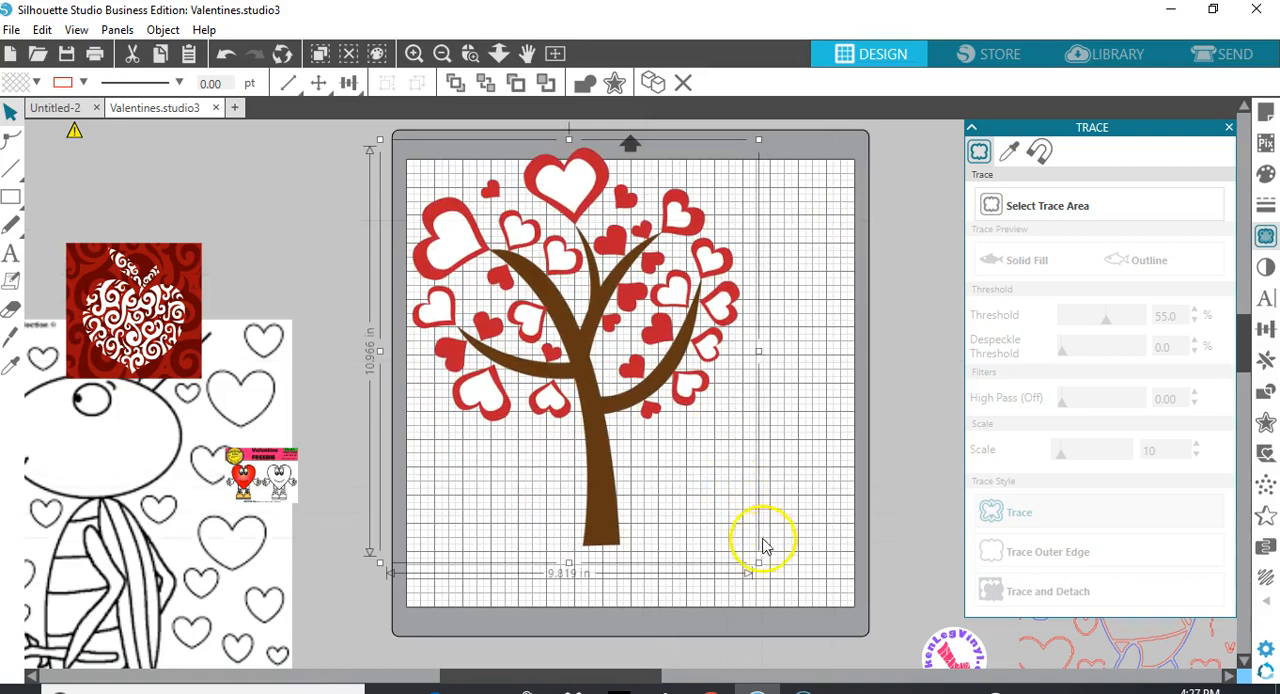
{"action": "left_click_drag", "start_coordinate": [758, 563], "coordinate": [848, 584]}
{"action": "left_click_drag", "start_coordinate": [628, 445], "coordinate": [618, 451]}
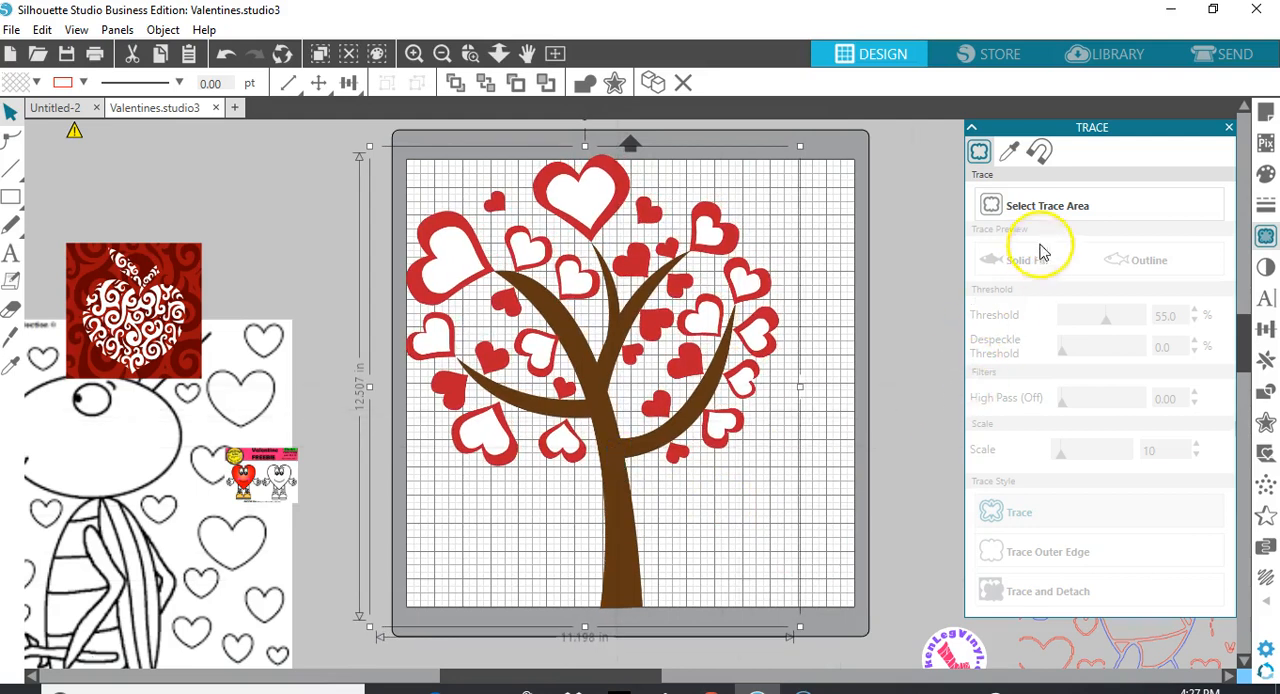
Select a trace area of about 10.6 by 12.4 in that encloses the whole heart tree
{"action": "left_click", "coordinate": [1044, 207]}
{"action": "mouse_move", "coordinate": [407, 157]}
{"action": "left_mouse_down"}
{"action": "mouse_move", "coordinate": [449, 334]}
{"action": "mouse_move", "coordinate": [648, 502]}
{"action": "mouse_move", "coordinate": [760, 549]}
{"action": "mouse_move", "coordinate": [774, 603]}
{"action": "mouse_move", "coordinate": [797, 618]}
{"action": "left_mouse_up"}
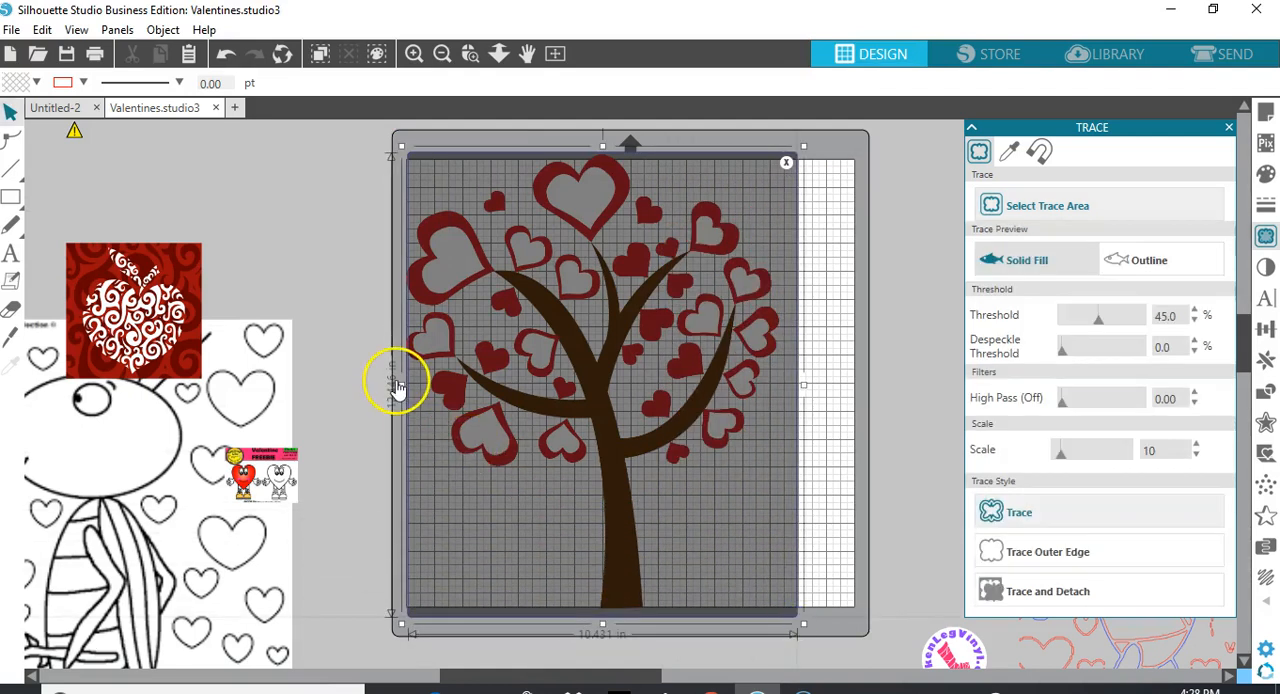
{"action": "left_click_drag", "start_coordinate": [402, 383], "coordinate": [396, 384]}
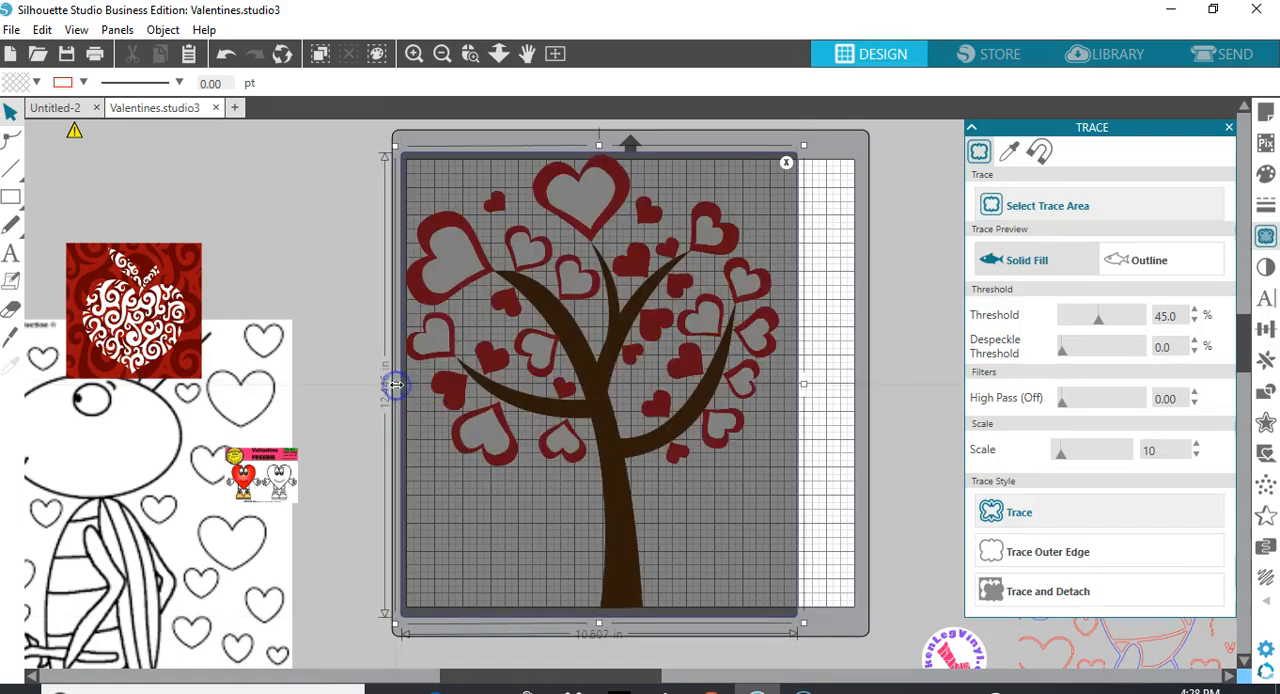
{"action": "left_click", "coordinate": [801, 313]}
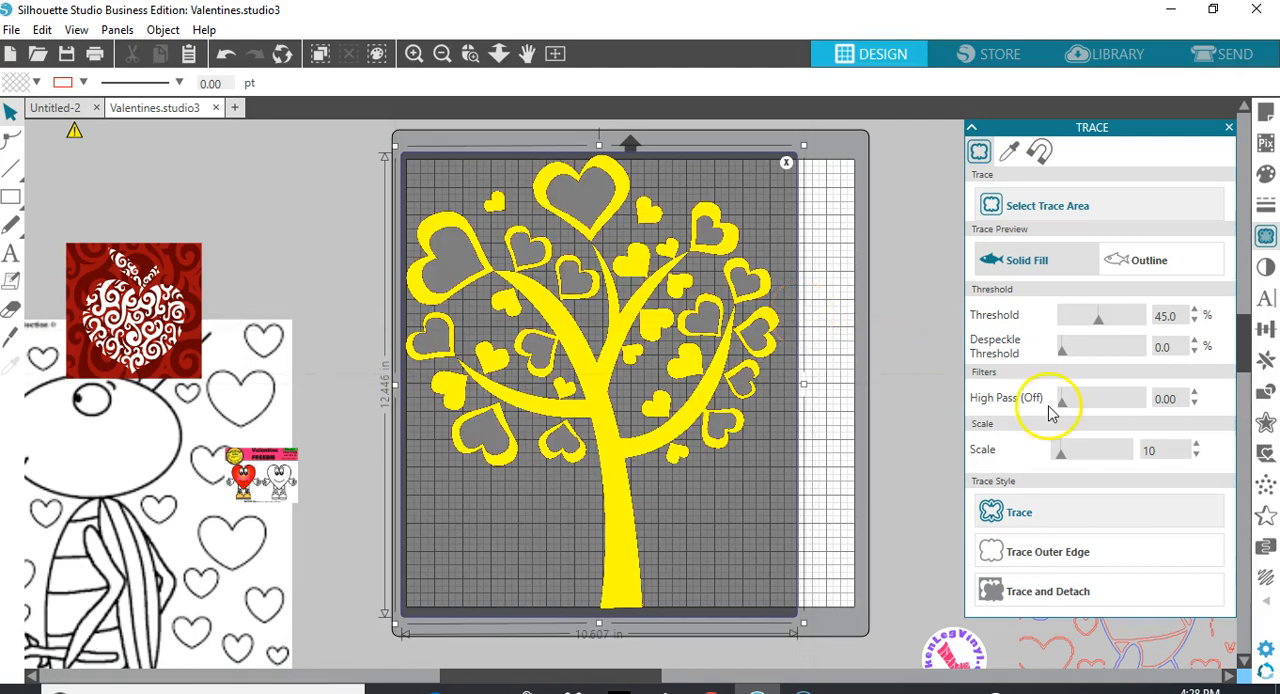
Trace the heart tree with a threshold of 55% and move the original picture off the mat to the left
{"action": "left_click", "coordinate": [1162, 317]}
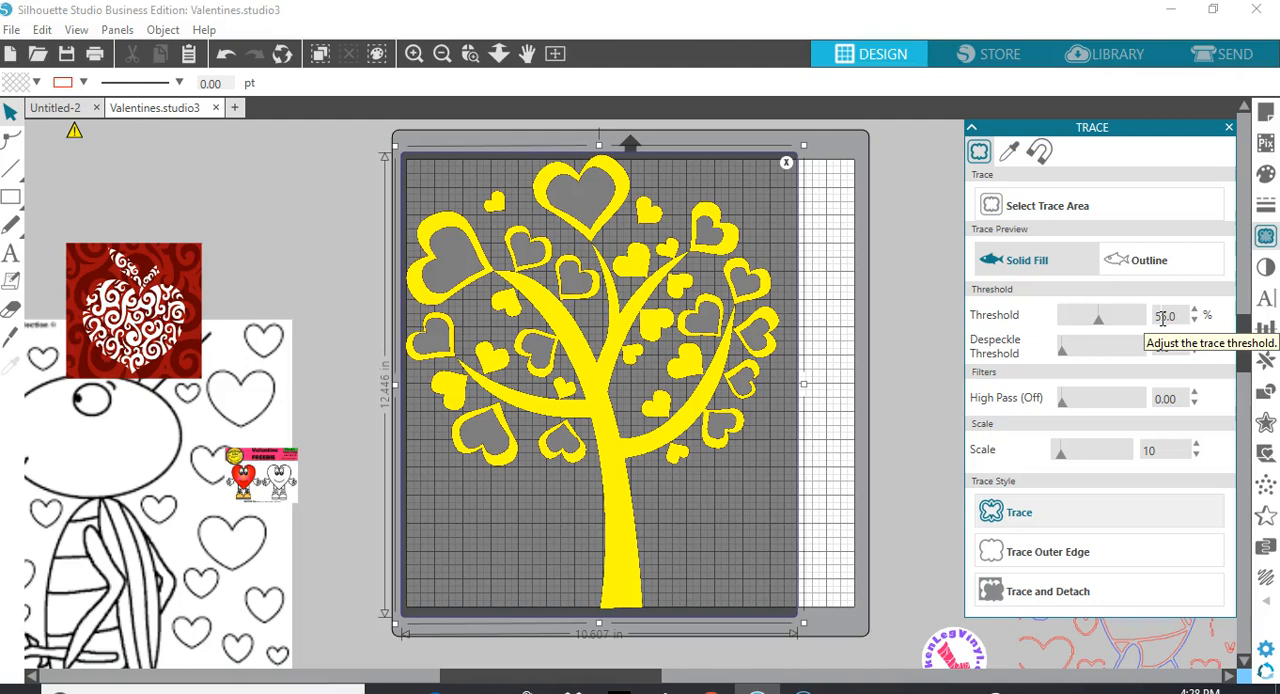
{"action": "left_click", "coordinate": [1123, 354]}
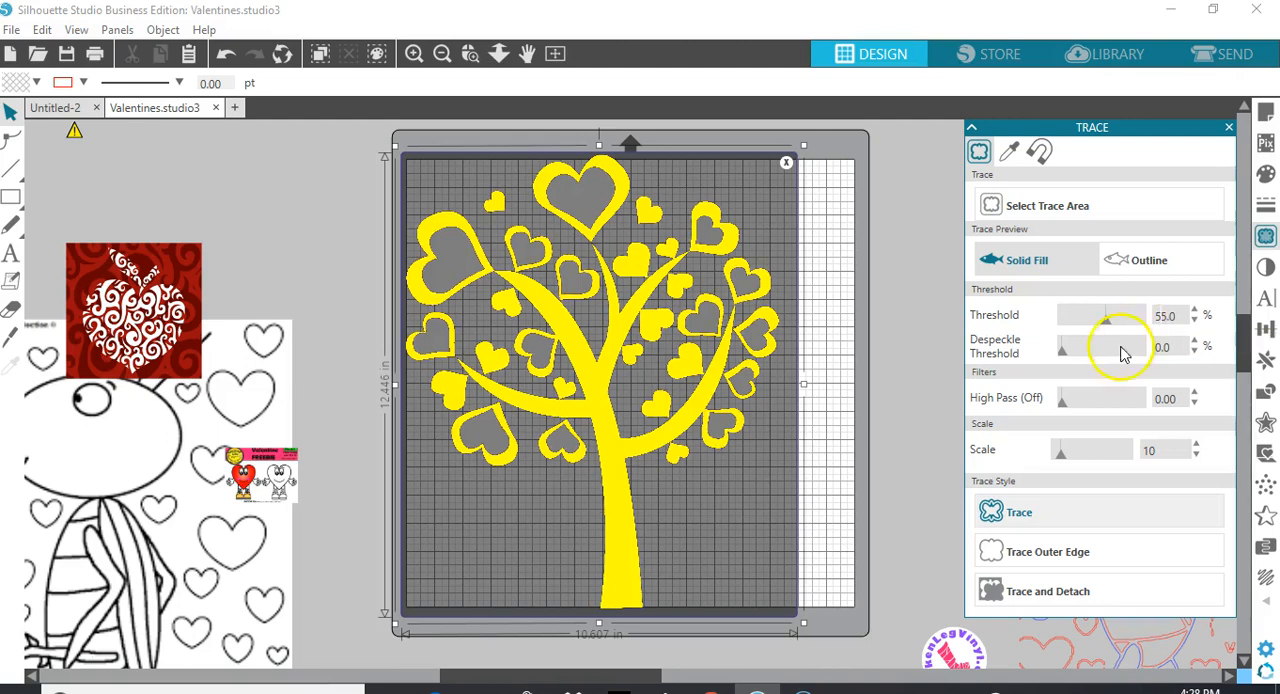
{"action": "left_click", "coordinate": [1052, 512]}
{"action": "left_click", "coordinate": [811, 517]}
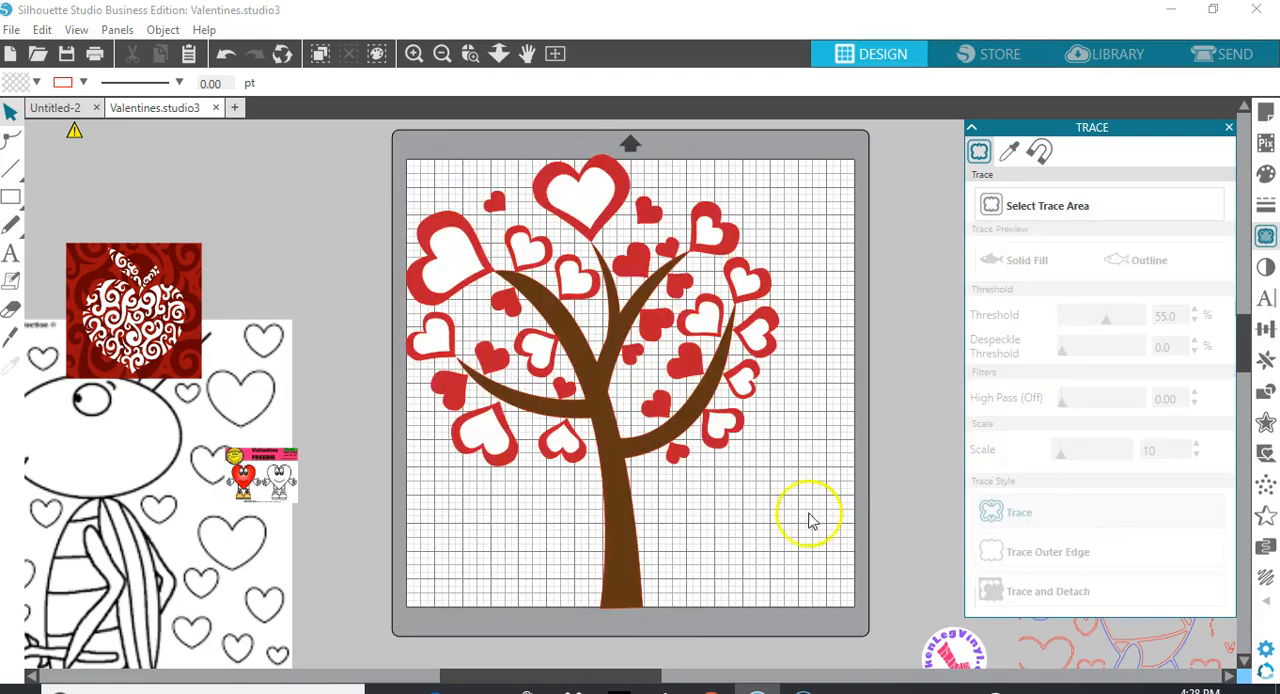
{"action": "mouse_move", "coordinate": [620, 537]}
{"action": "left_mouse_down"}
{"action": "mouse_move", "coordinate": [722, 546]}
{"action": "mouse_move", "coordinate": [783, 534]}
{"action": "mouse_move", "coordinate": [509, 537]}
{"action": "mouse_move", "coordinate": [255, 490]}
{"action": "mouse_move", "coordinate": [162, 516]}
{"action": "left_mouse_up"}
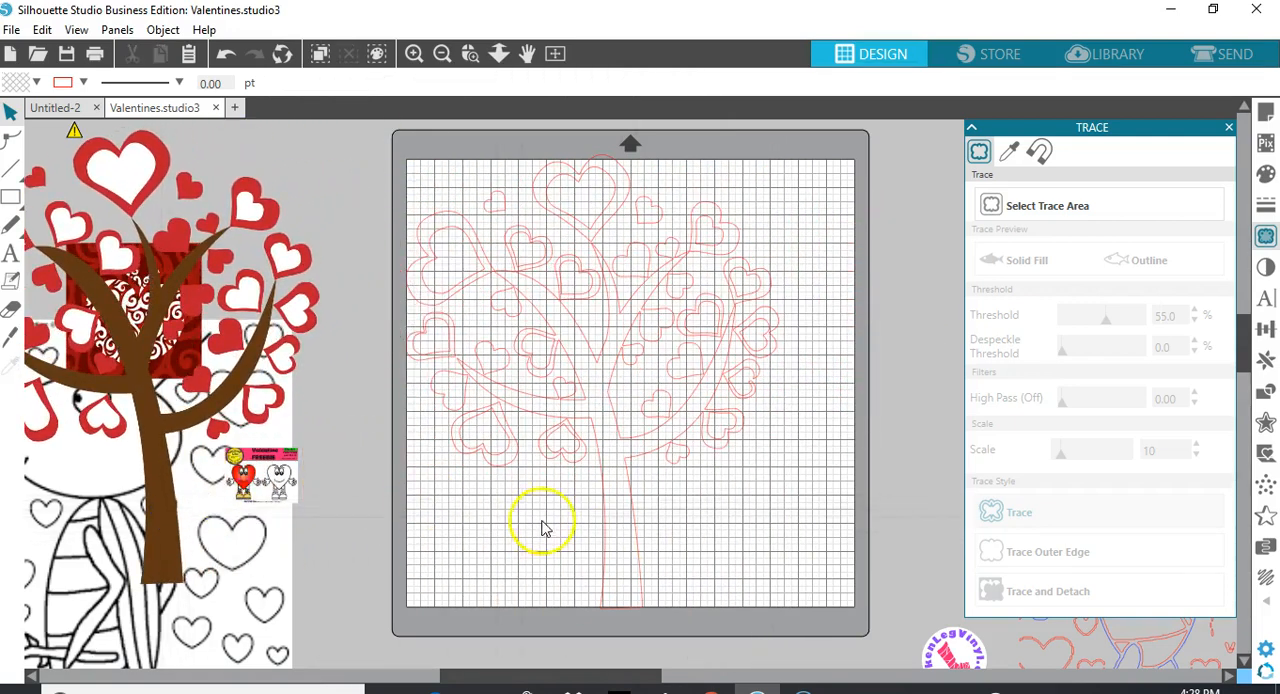
Release the compound path of the traced tree and deselect the pieces
{"action": "left_click", "coordinate": [606, 519]}
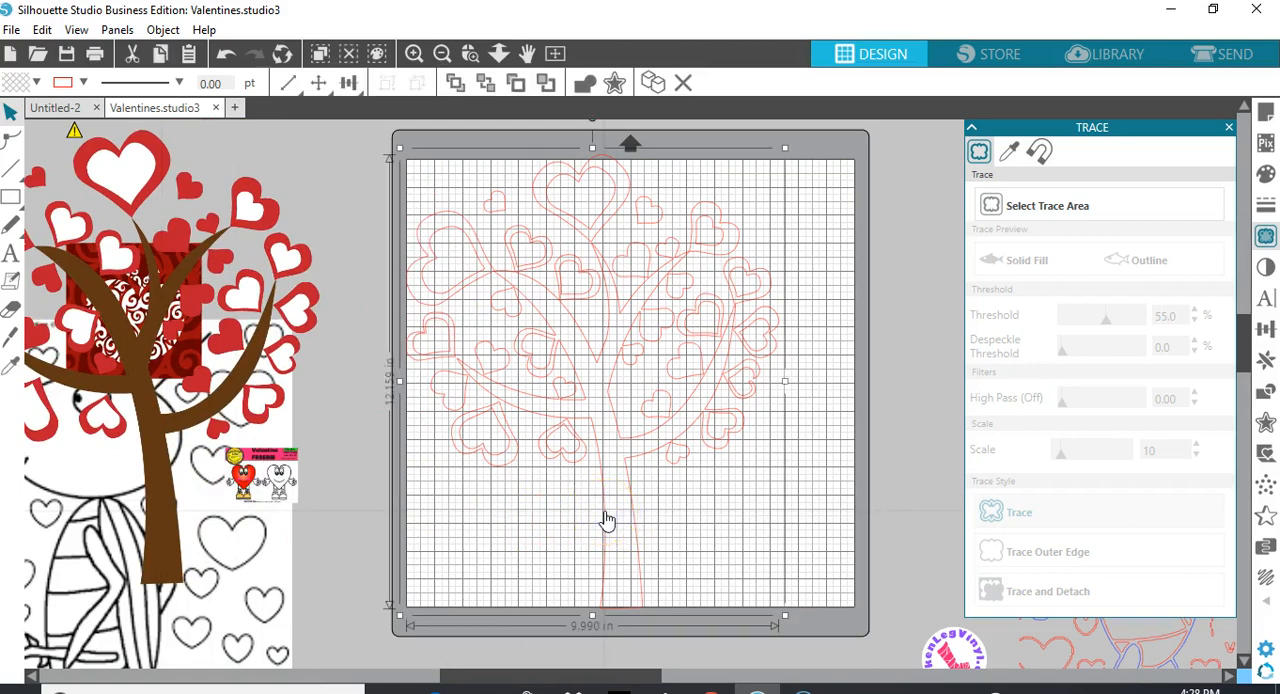
{"action": "right_click", "coordinate": [606, 516]}
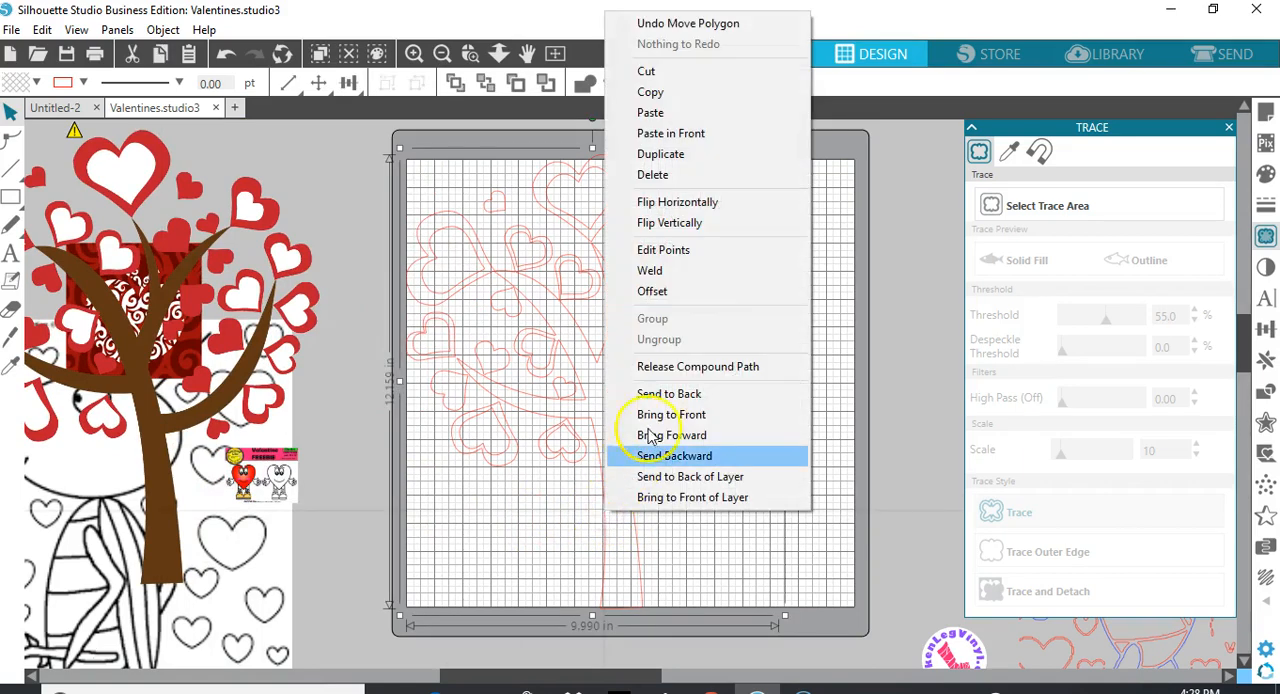
{"action": "left_click", "coordinate": [658, 368]}
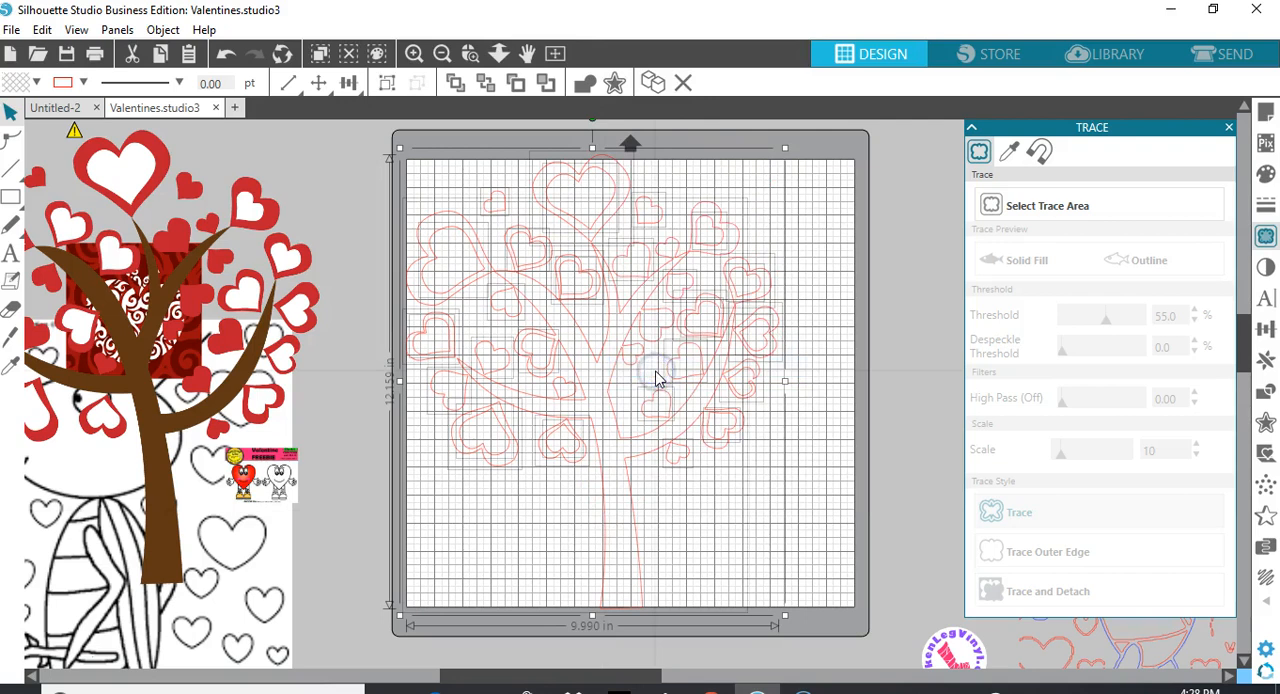
{"action": "left_click", "coordinate": [704, 528]}
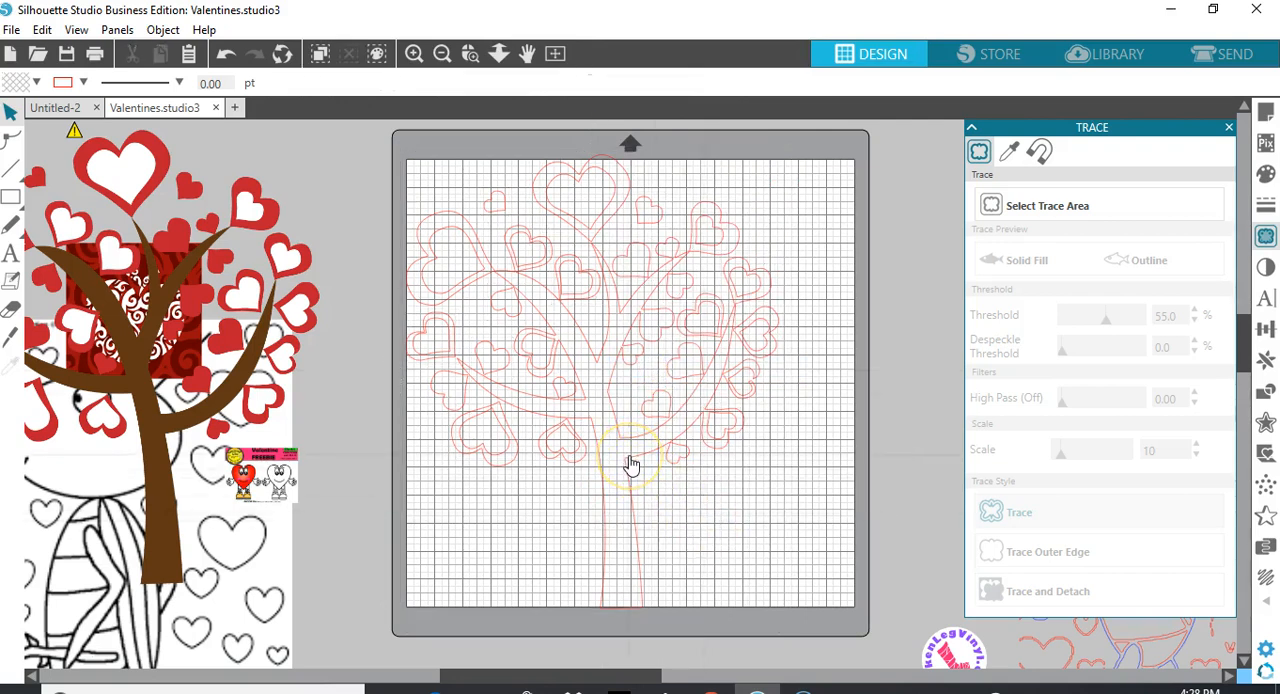
Fill the inner shape of the large heart on the tree's left side with white
{"action": "left_click", "coordinate": [464, 284]}
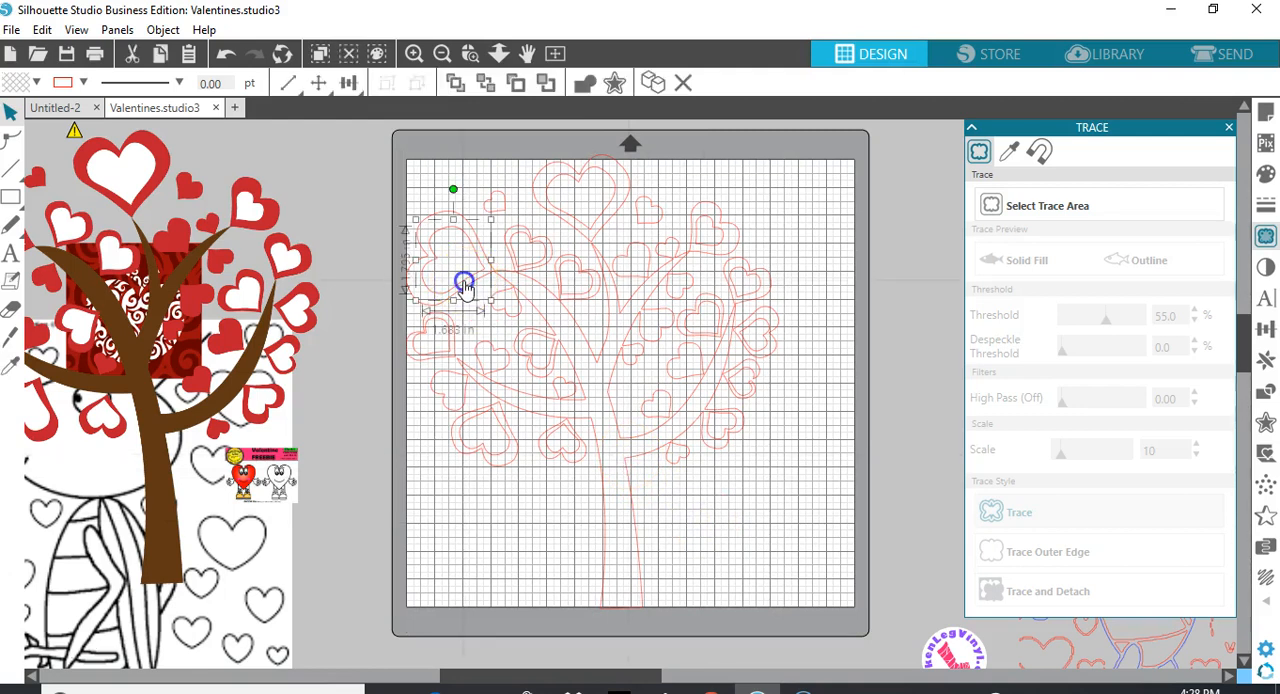
{"action": "left_click", "coordinate": [36, 82]}
{"action": "left_click", "coordinate": [24, 120]}
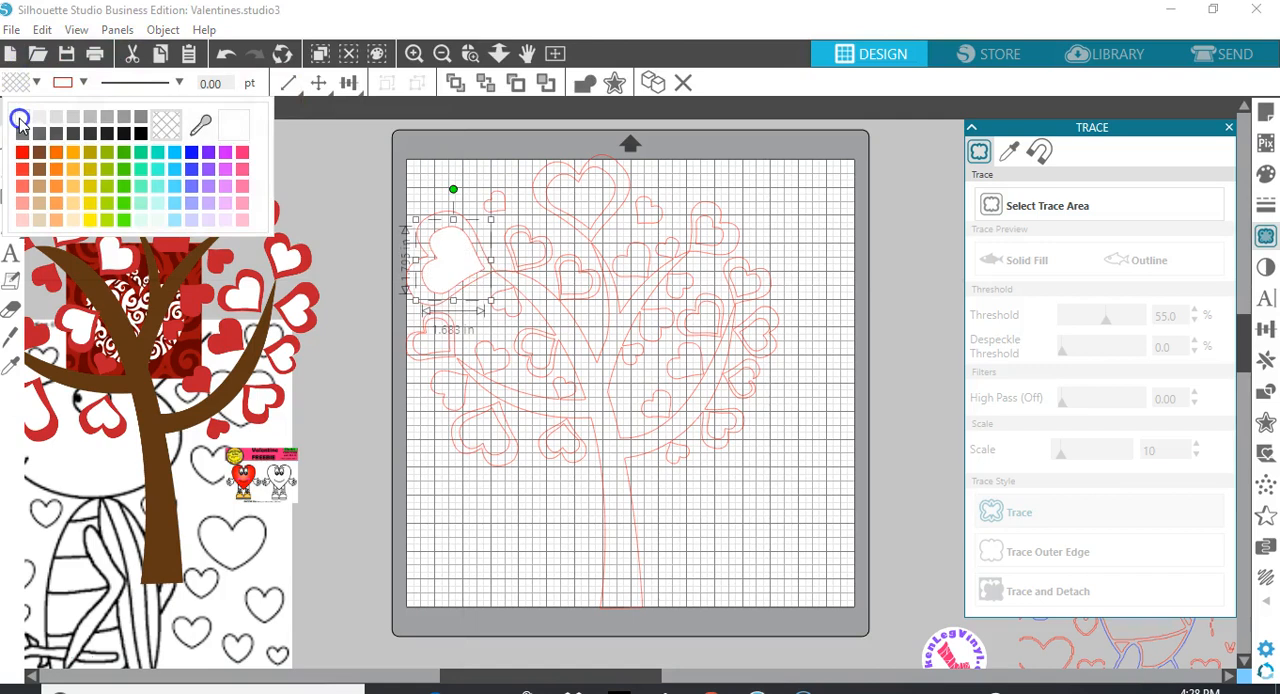
{"action": "left_click", "coordinate": [342, 254]}
Fill the tree trunk piece, with its branches and attached hearts, with red
{"action": "left_click", "coordinate": [482, 254]}
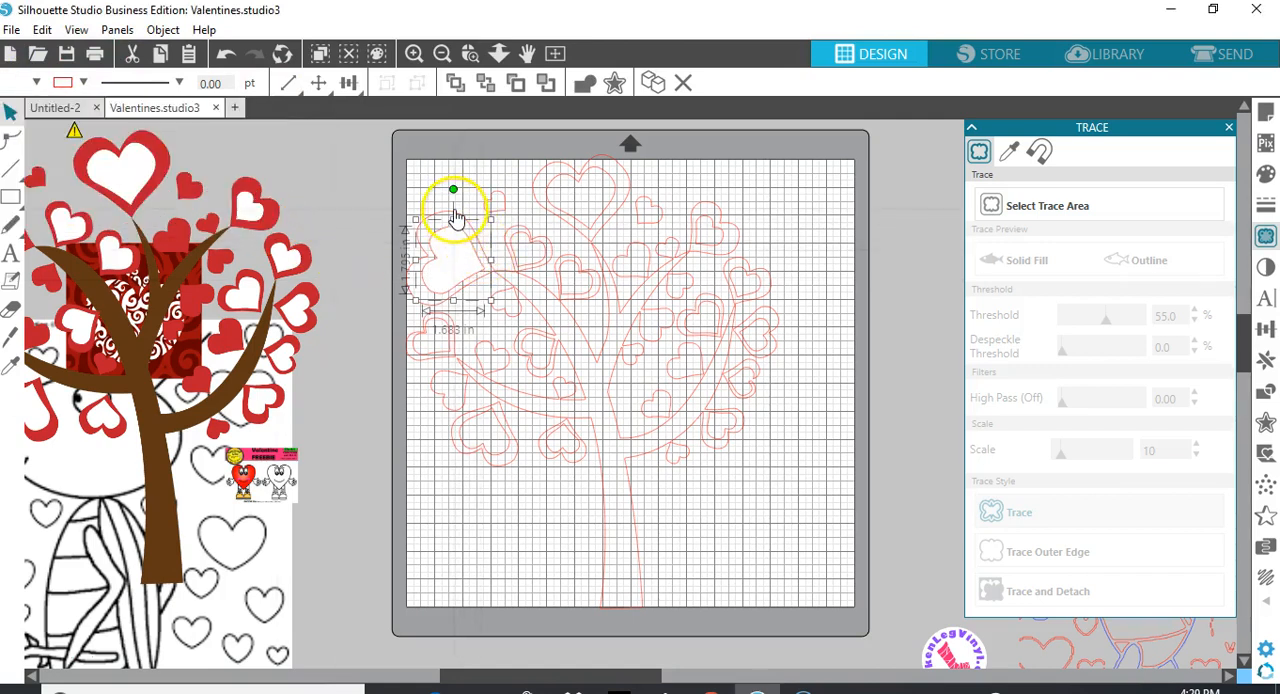
{"action": "left_click", "coordinate": [455, 217]}
{"action": "left_click", "coordinate": [427, 220]}
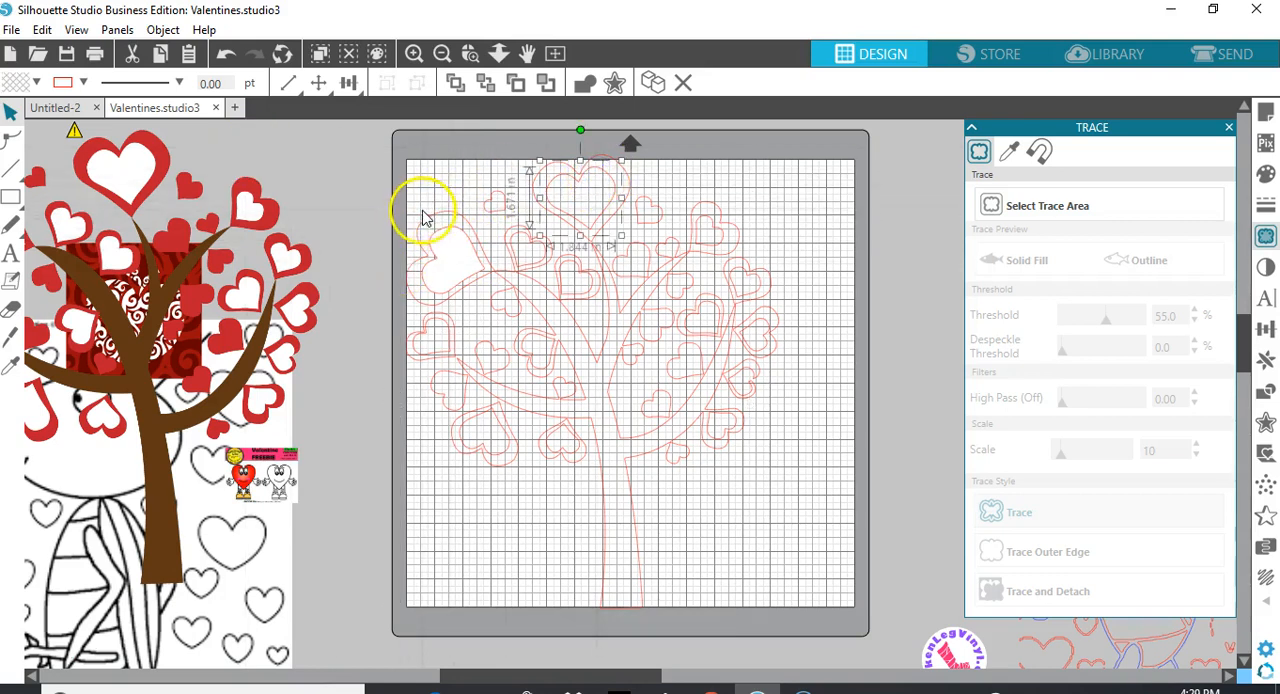
{"action": "left_click", "coordinate": [430, 220]}
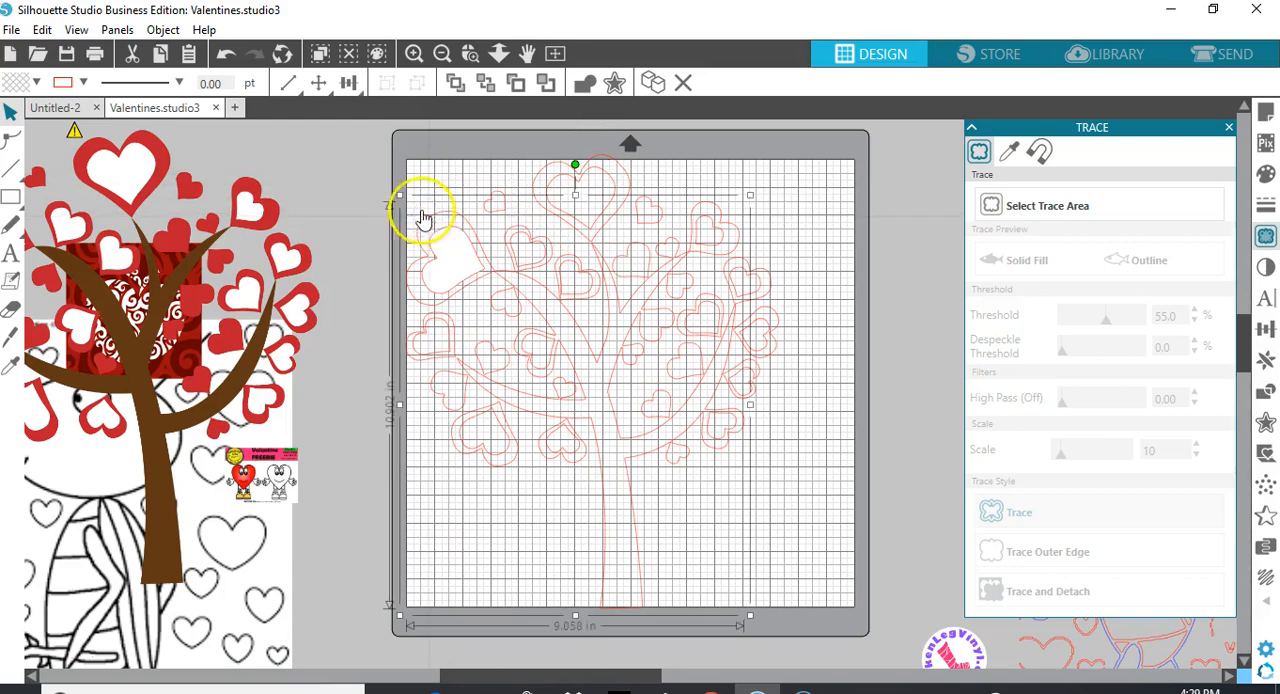
{"action": "left_click", "coordinate": [35, 81]}
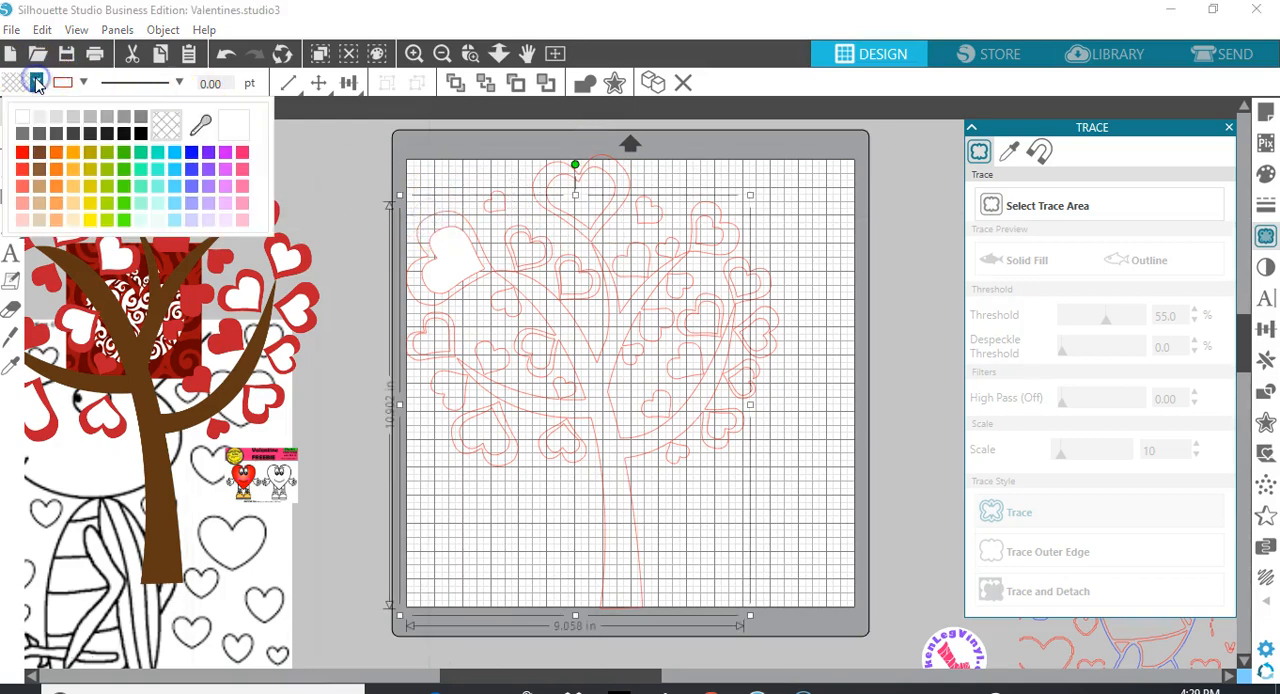
{"action": "left_click", "coordinate": [22, 152]}
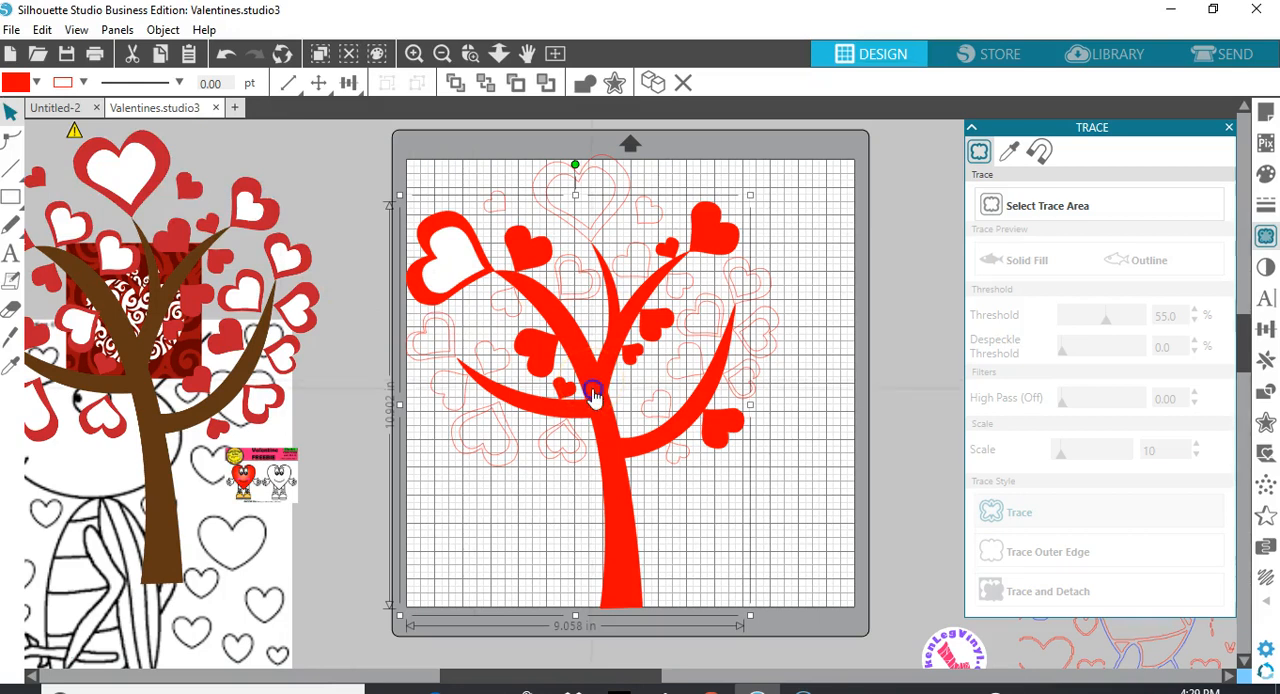
Fill three inner hearts white: the large lower-left one, the one at the far-left edge and the one above the trunk's main fork
{"action": "left_click", "coordinate": [508, 449]}
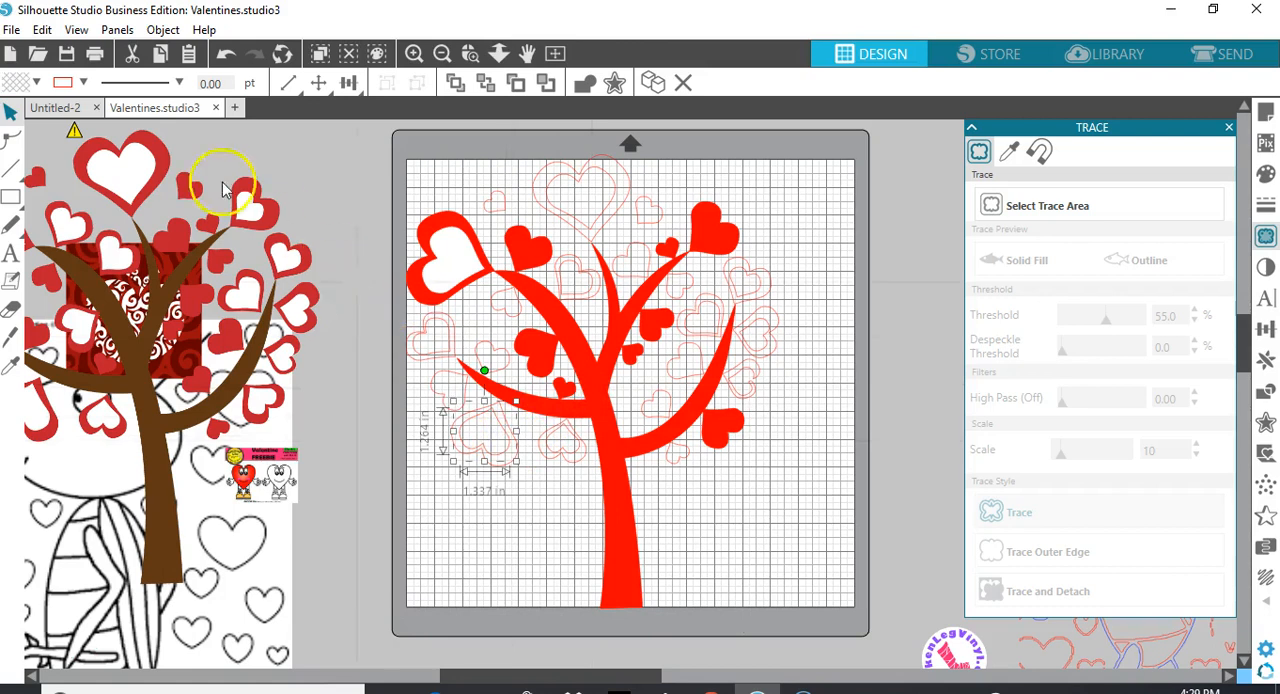
{"action": "left_click", "coordinate": [35, 84]}
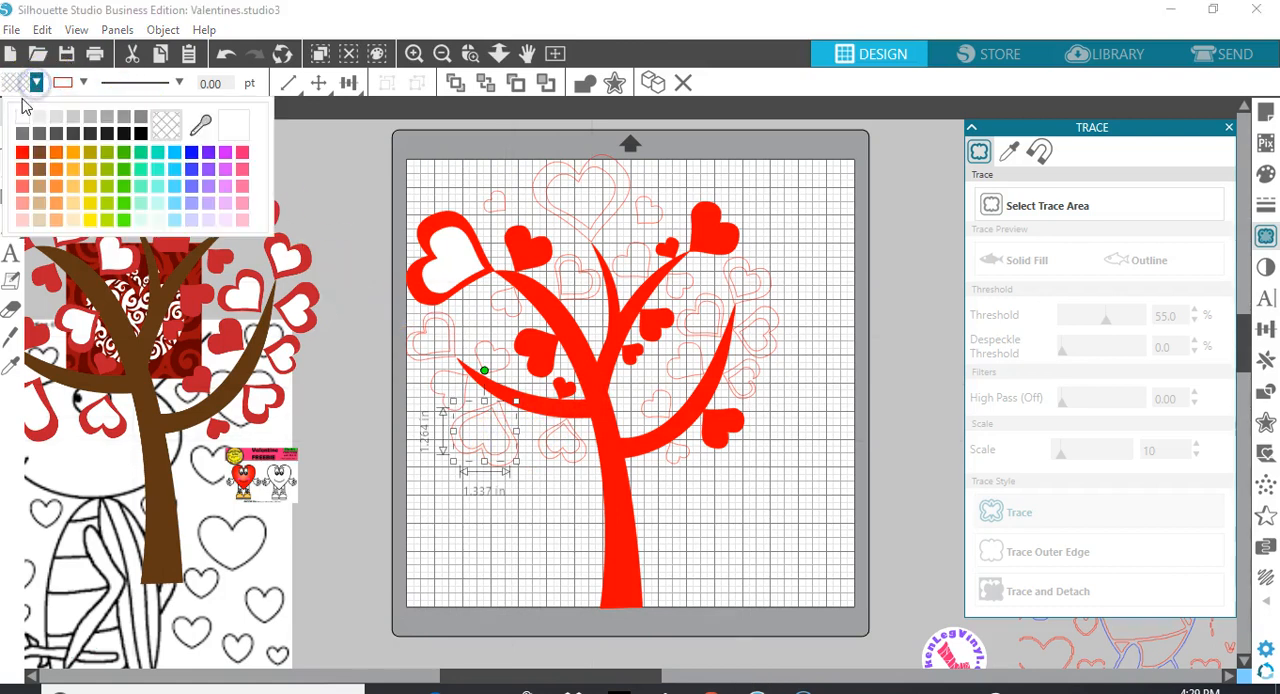
{"action": "left_click", "coordinate": [20, 119]}
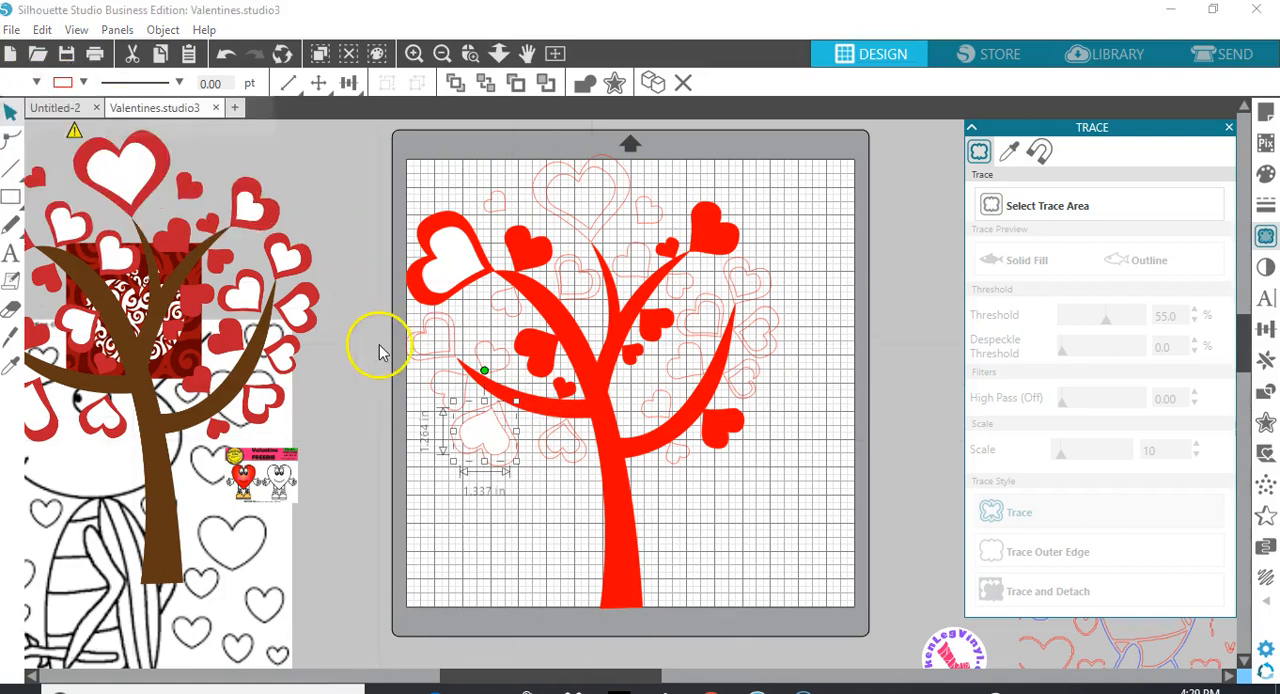
{"action": "left_click", "coordinate": [447, 359]}
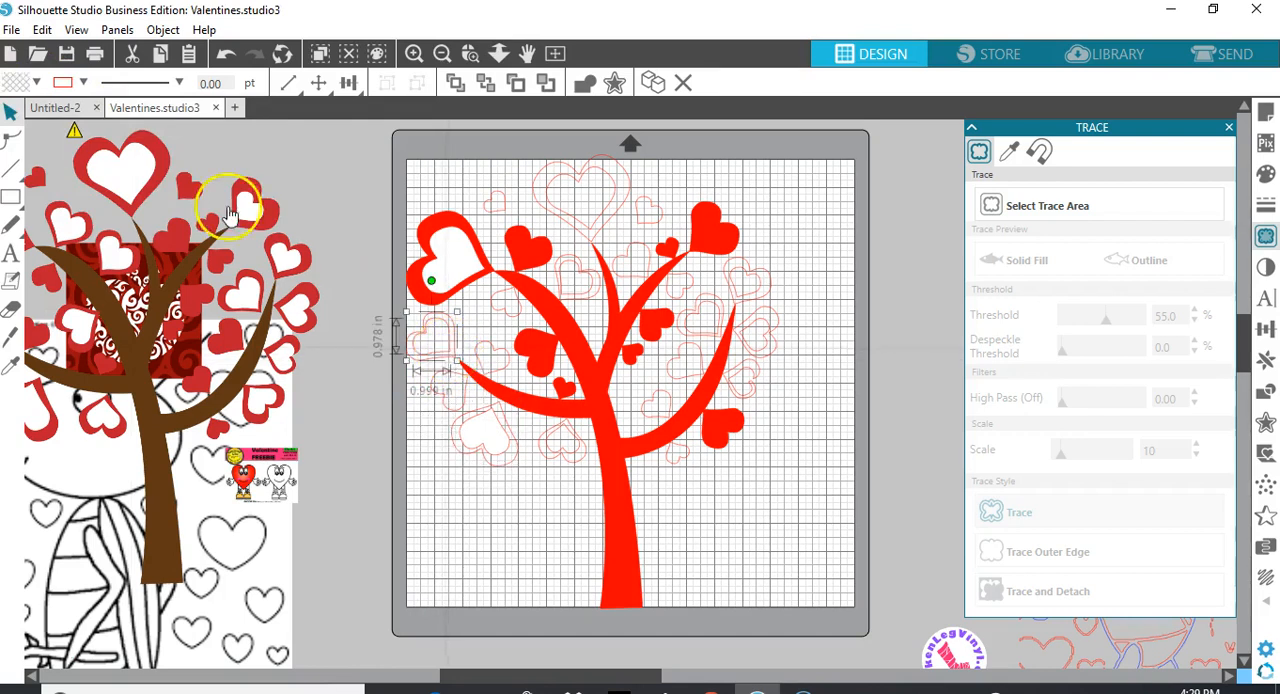
{"action": "left_click", "coordinate": [36, 83]}
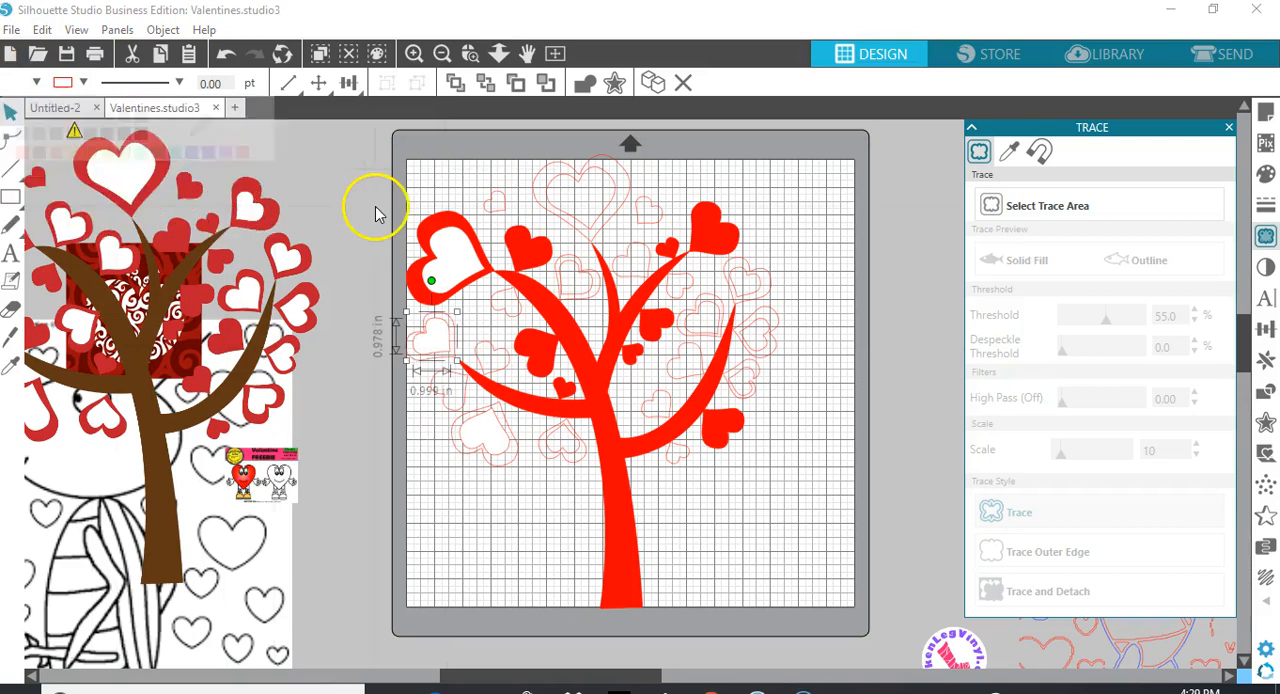
{"action": "left_click", "coordinate": [20, 124]}
{"action": "left_click", "coordinate": [575, 270]}
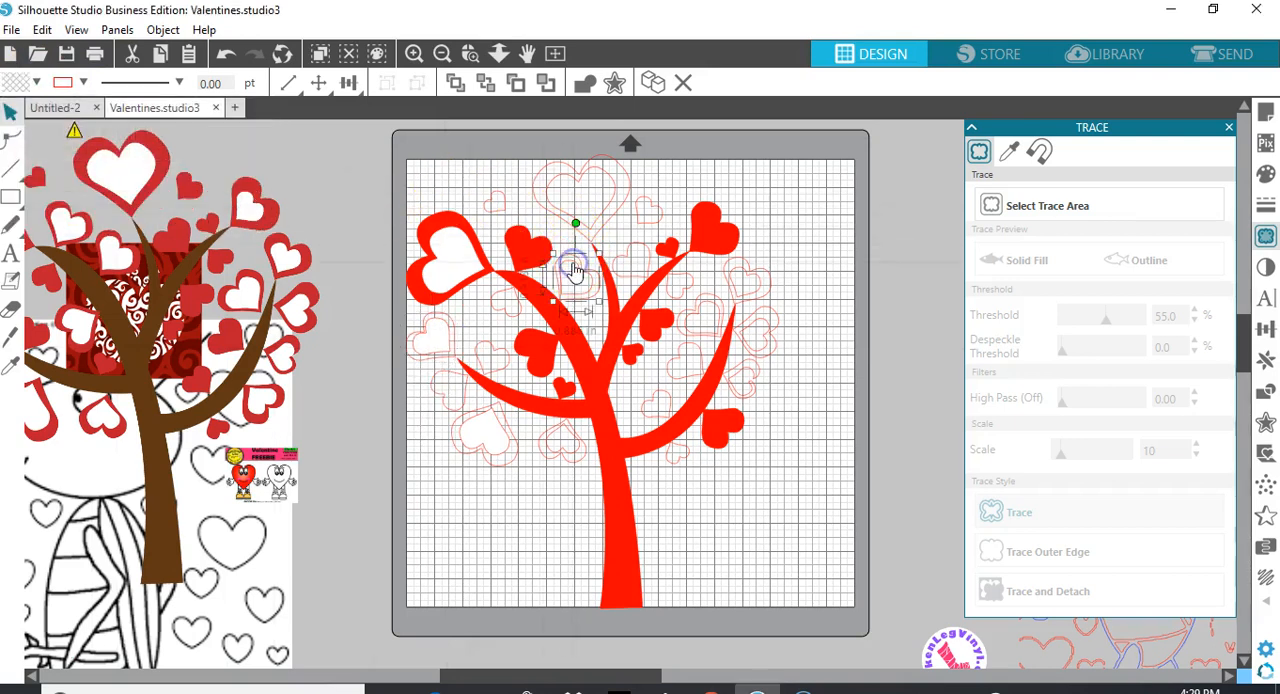
{"action": "left_click", "coordinate": [36, 84]}
{"action": "left_click", "coordinate": [24, 121]}
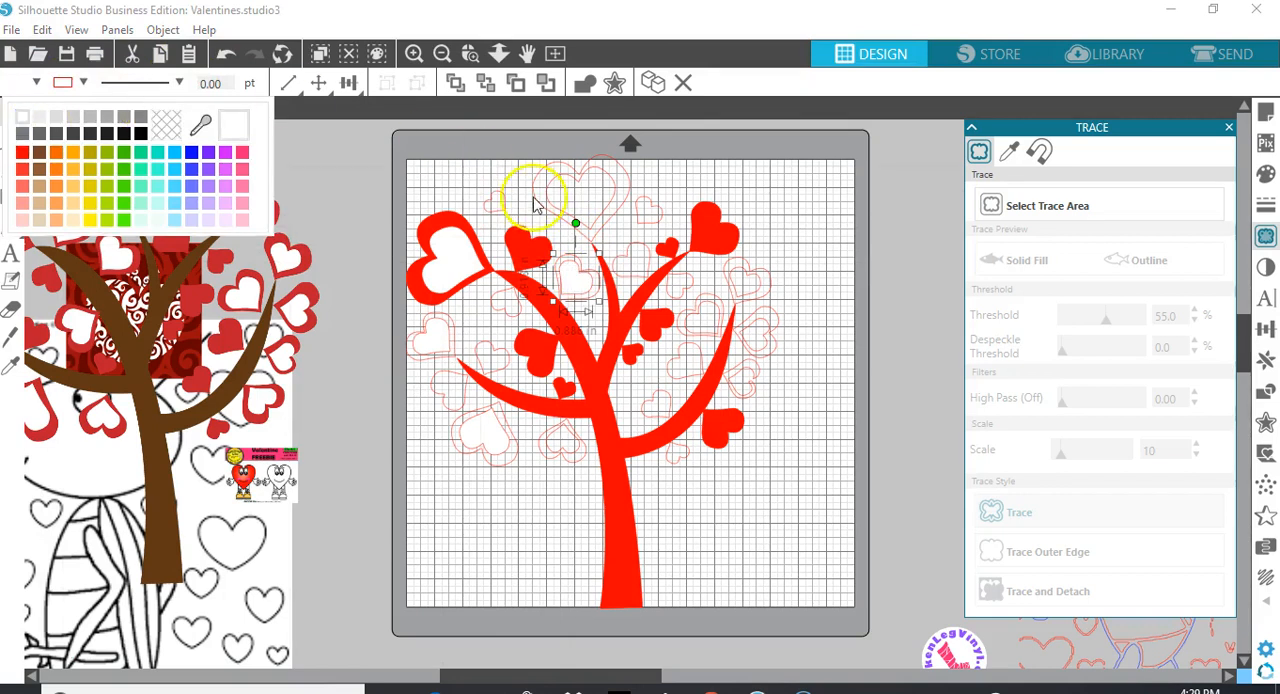
Fill the small heart beside the topmost heart and the inner heart near the right branch with pink, and deselect
{"action": "left_click_drag", "start_coordinate": [643, 232], "coordinate": [634, 214]}
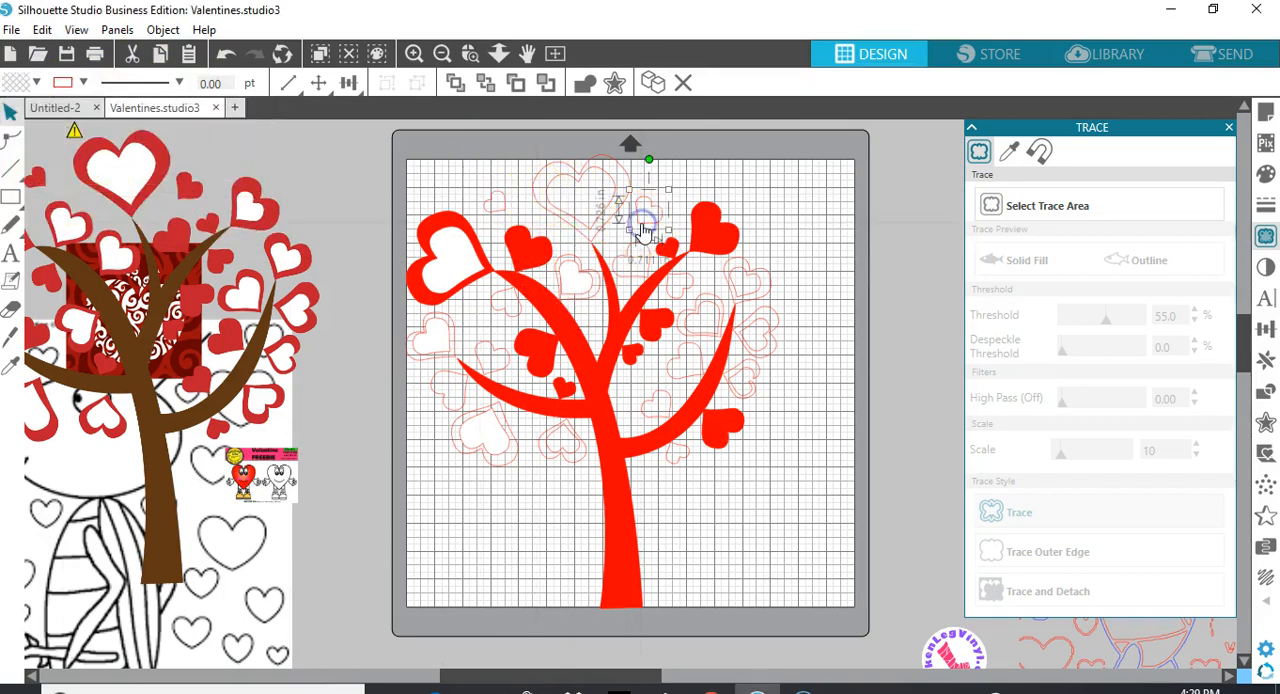
{"action": "left_click", "coordinate": [37, 83]}
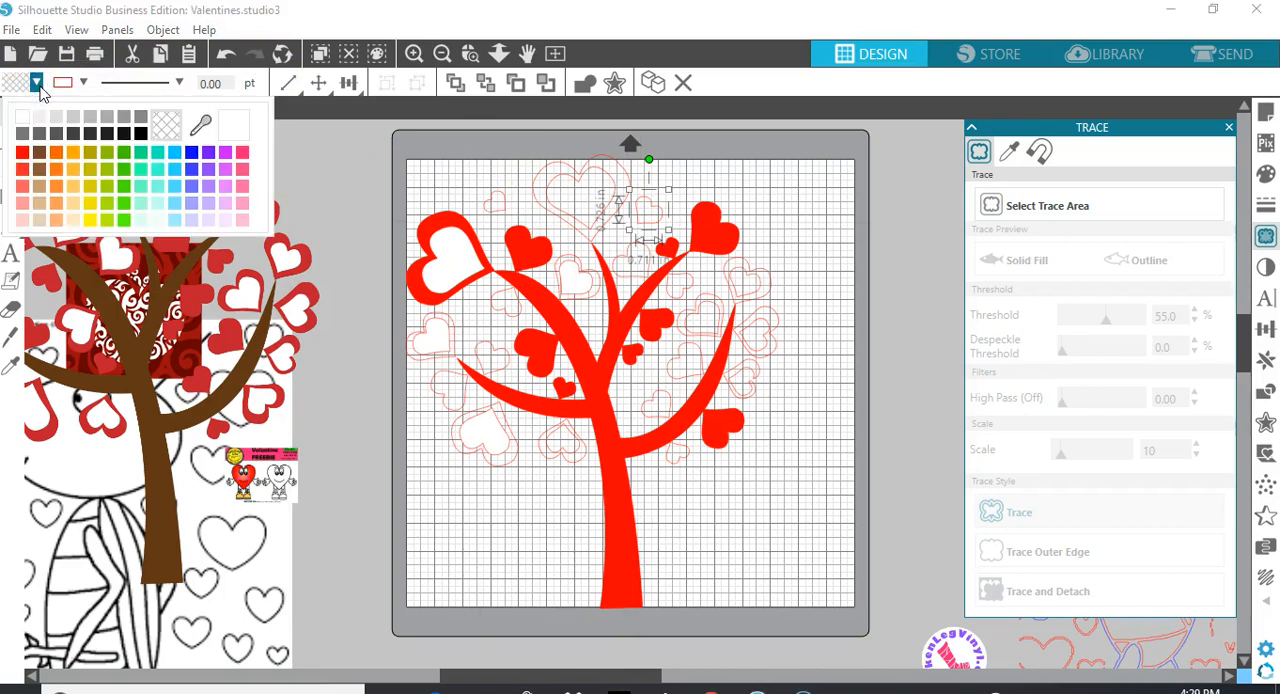
{"action": "left_click", "coordinate": [243, 158]}
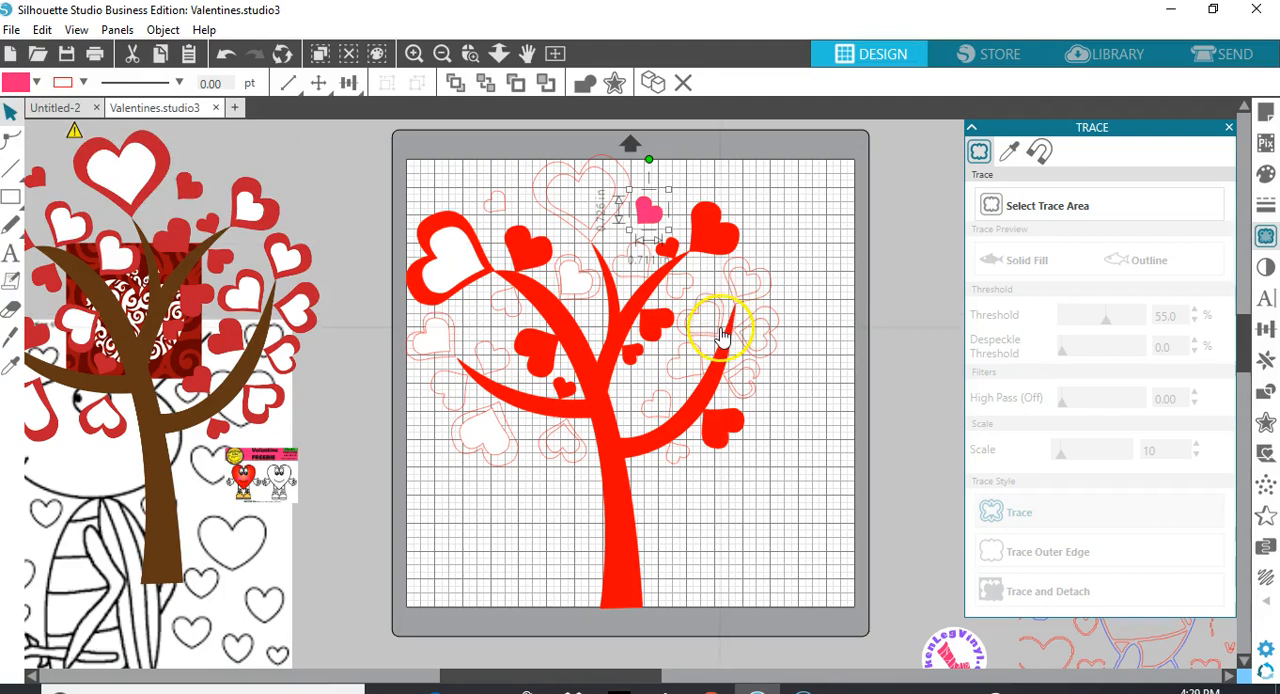
{"action": "left_click", "coordinate": [720, 334]}
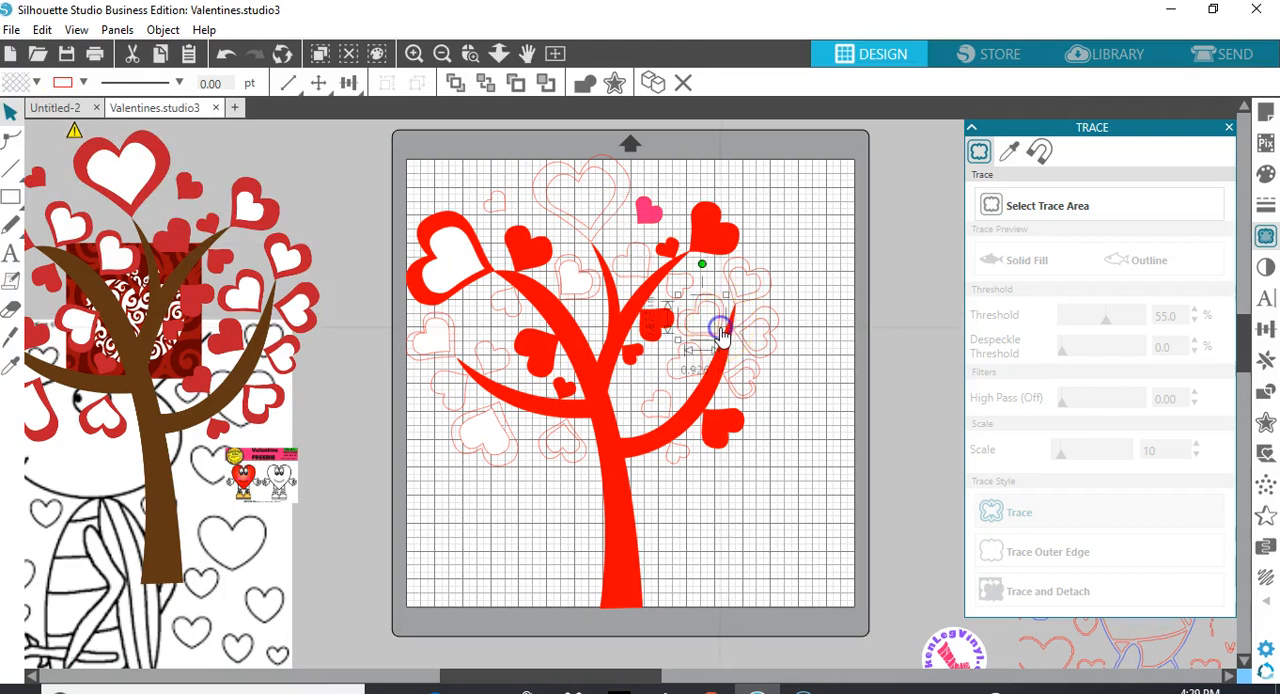
{"action": "left_click", "coordinate": [35, 83]}
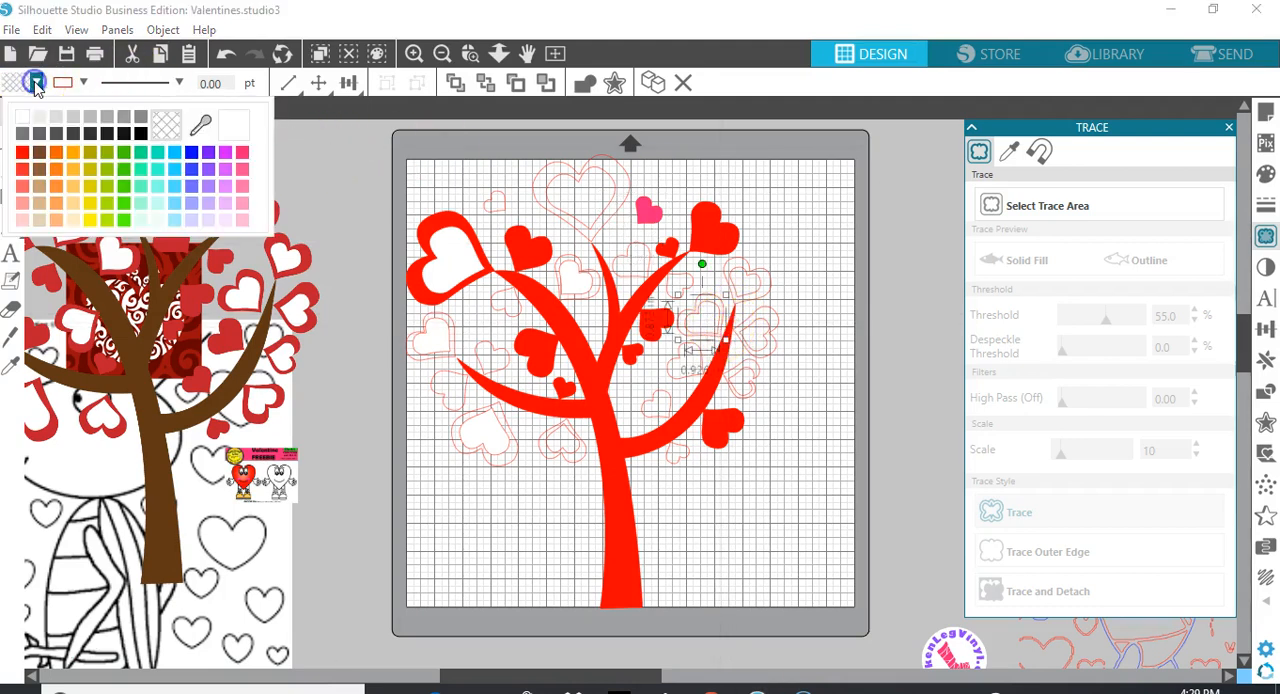
{"action": "left_click", "coordinate": [243, 153]}
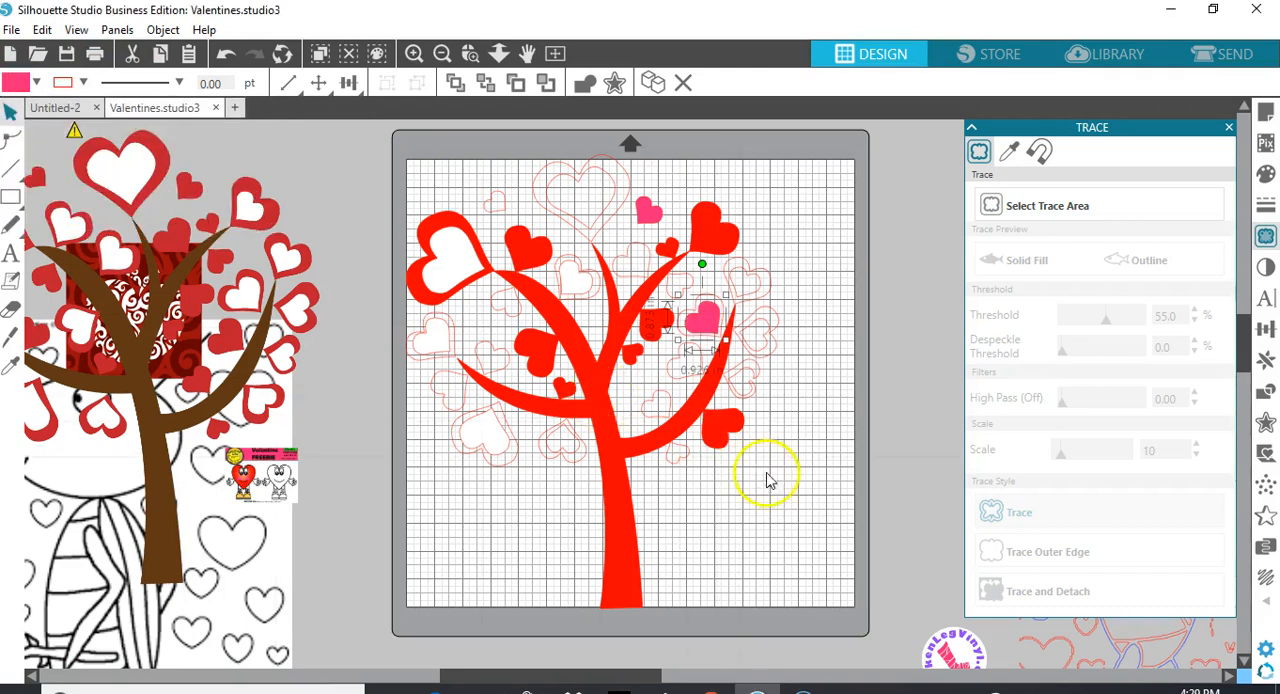
{"action": "left_click", "coordinate": [800, 497]}
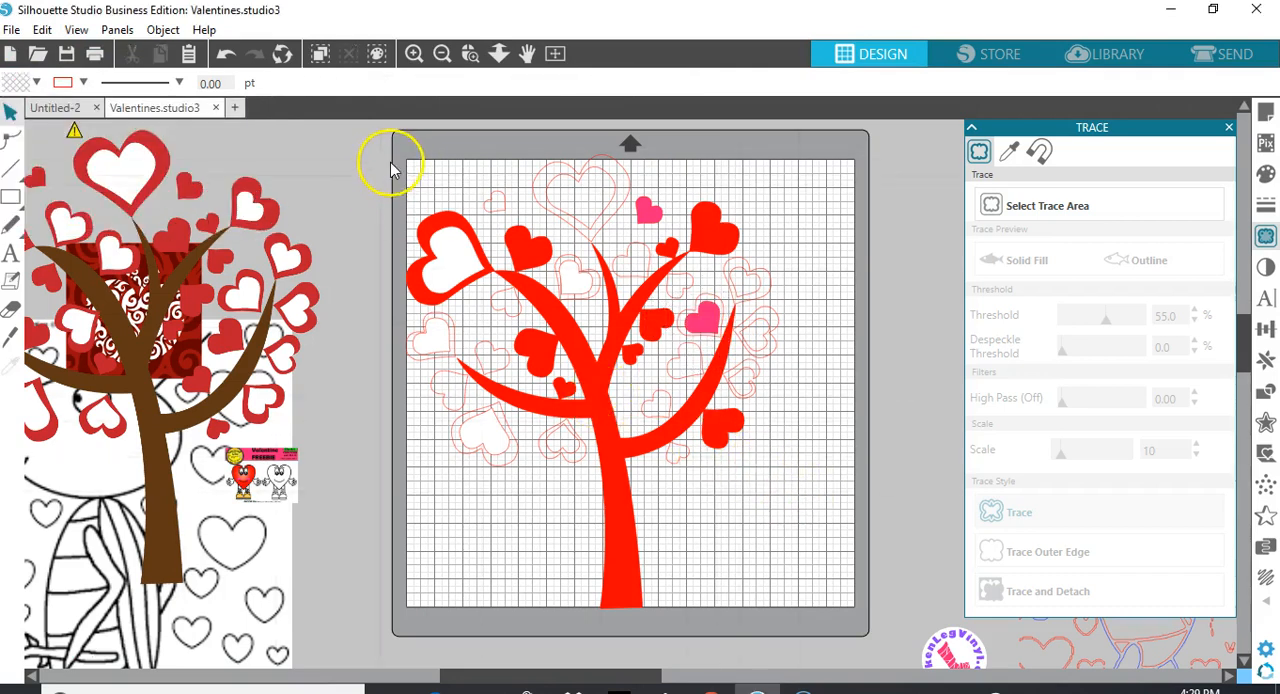
Group all traced tree pieces, move the group off the mat to the right, and shift the original tree picture further left
{"action": "left_click_drag", "start_coordinate": [397, 158], "coordinate": [825, 615]}
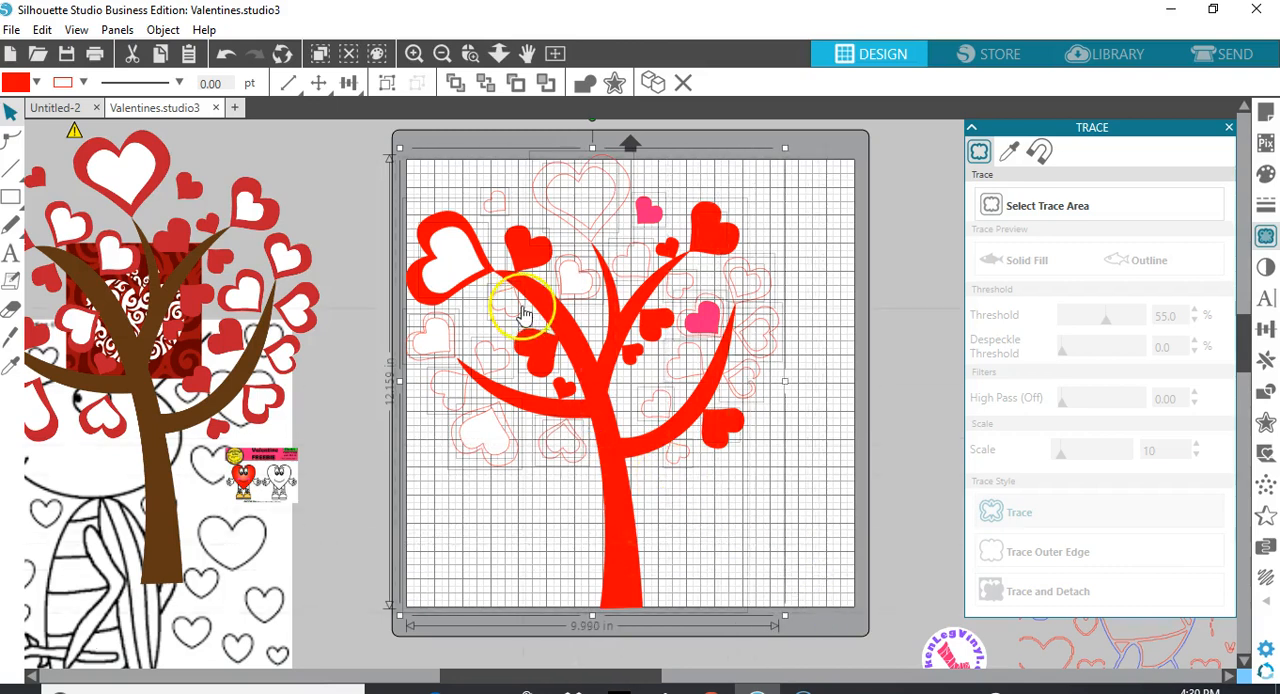
{"action": "left_click", "coordinate": [387, 83]}
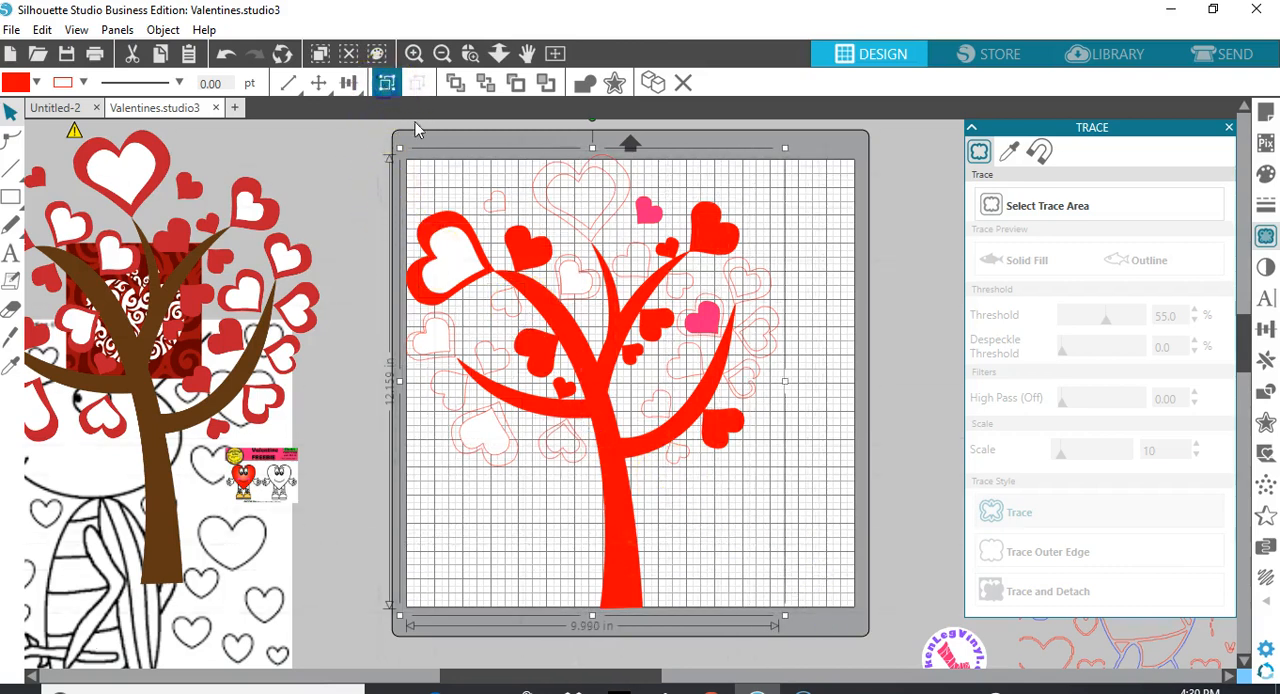
{"action": "mouse_move", "coordinate": [592, 303]}
{"action": "left_mouse_down"}
{"action": "mouse_move", "coordinate": [847, 388]}
{"action": "mouse_move", "coordinate": [1071, 337]}
{"action": "left_mouse_up"}
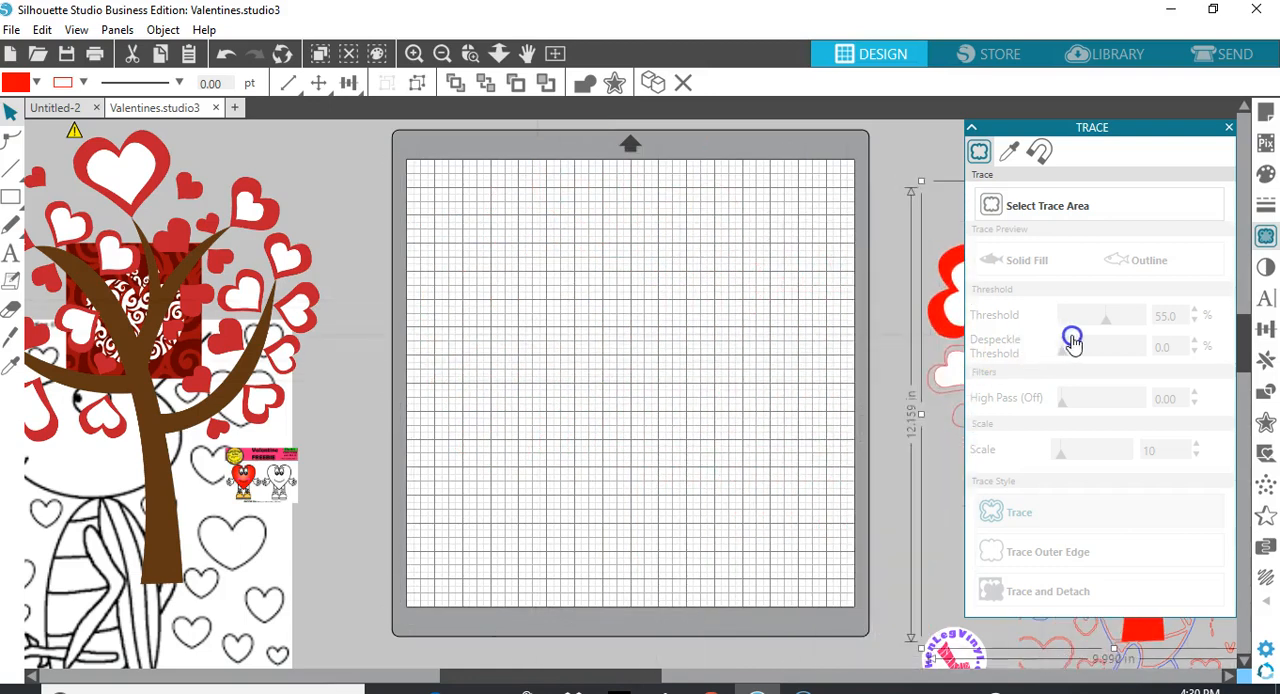
{"action": "left_click", "coordinate": [292, 457]}
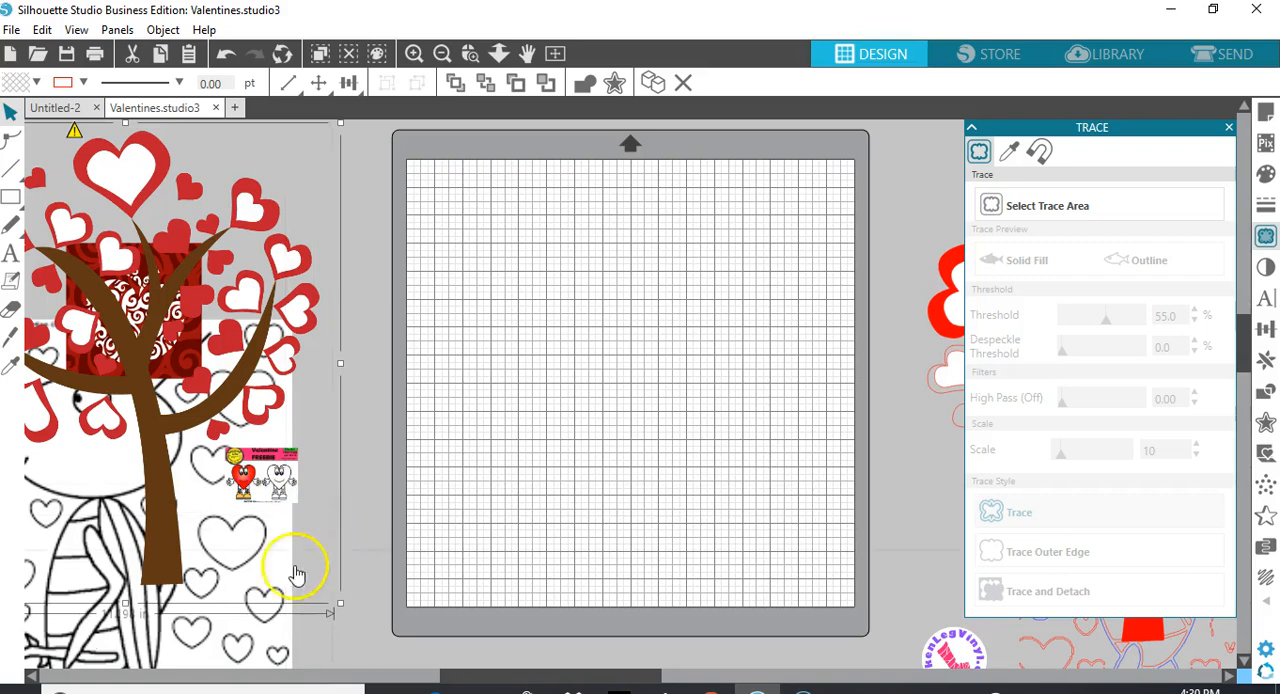
{"action": "left_click_drag", "start_coordinate": [137, 560], "coordinate": [20, 515]}
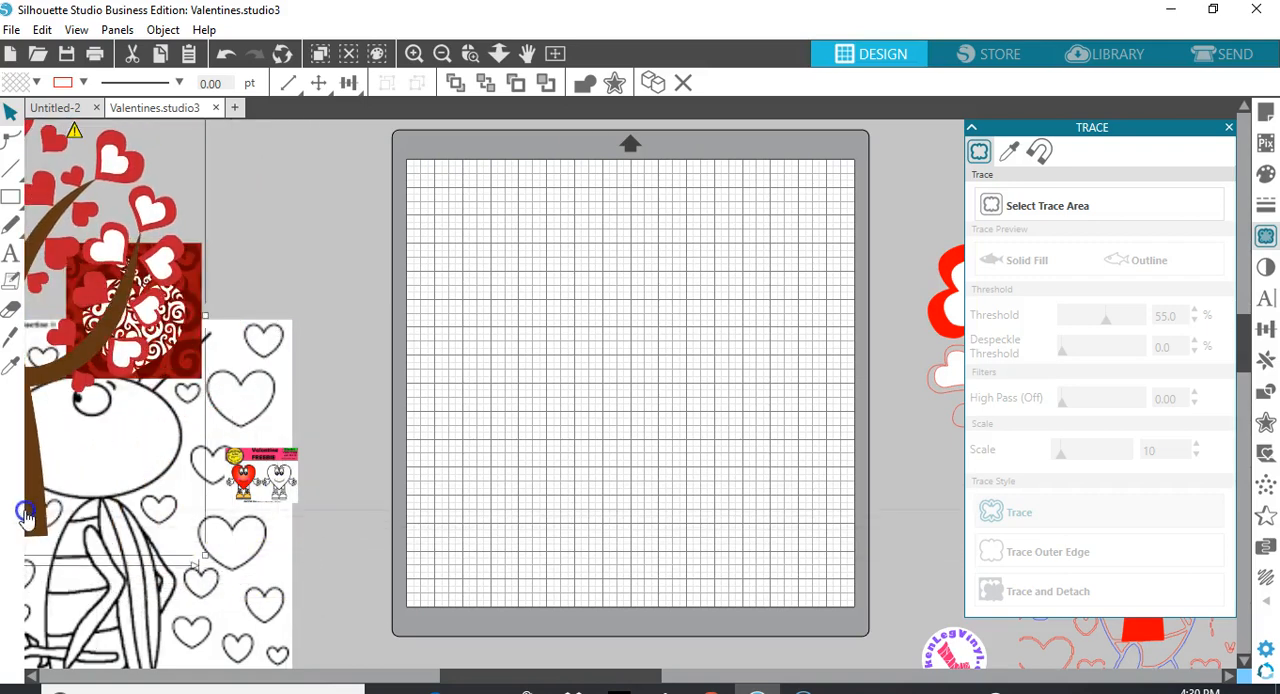
Move the Valentine Freebie clip art onto the mat and enlarge it to about 16.4 in wide
{"action": "left_click_drag", "start_coordinate": [278, 490], "coordinate": [385, 580]}
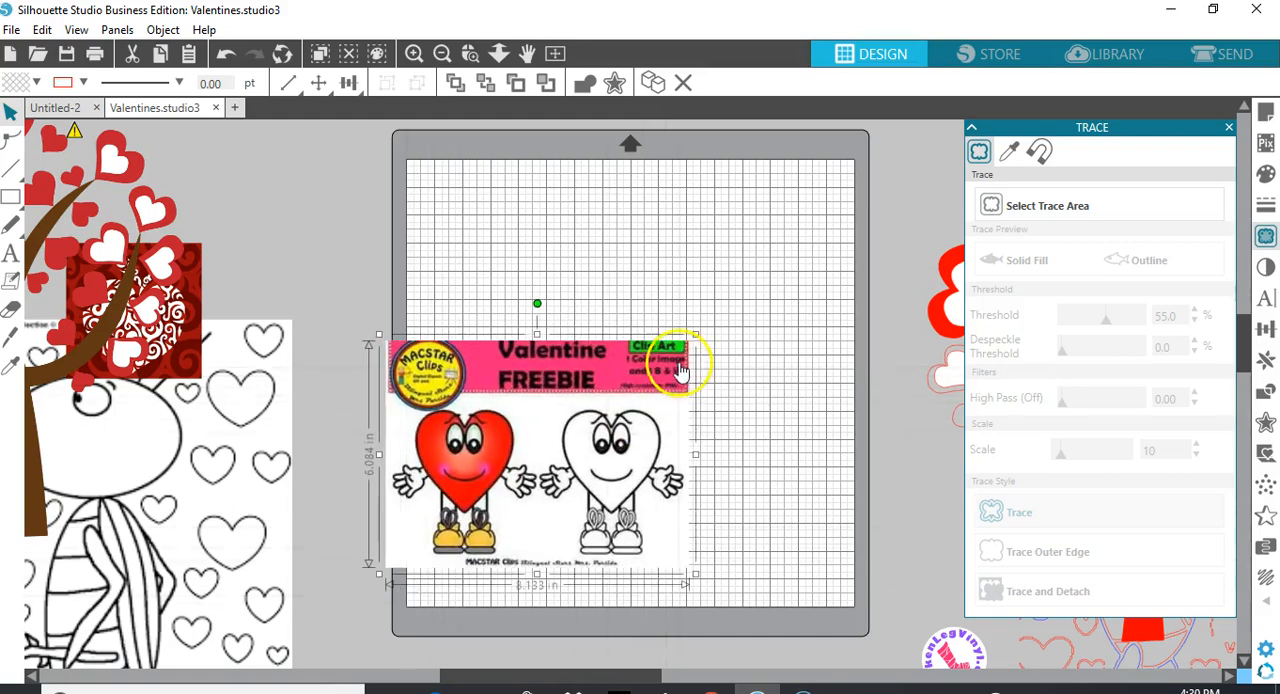
{"action": "left_click_drag", "start_coordinate": [695, 334], "coordinate": [820, 200]}
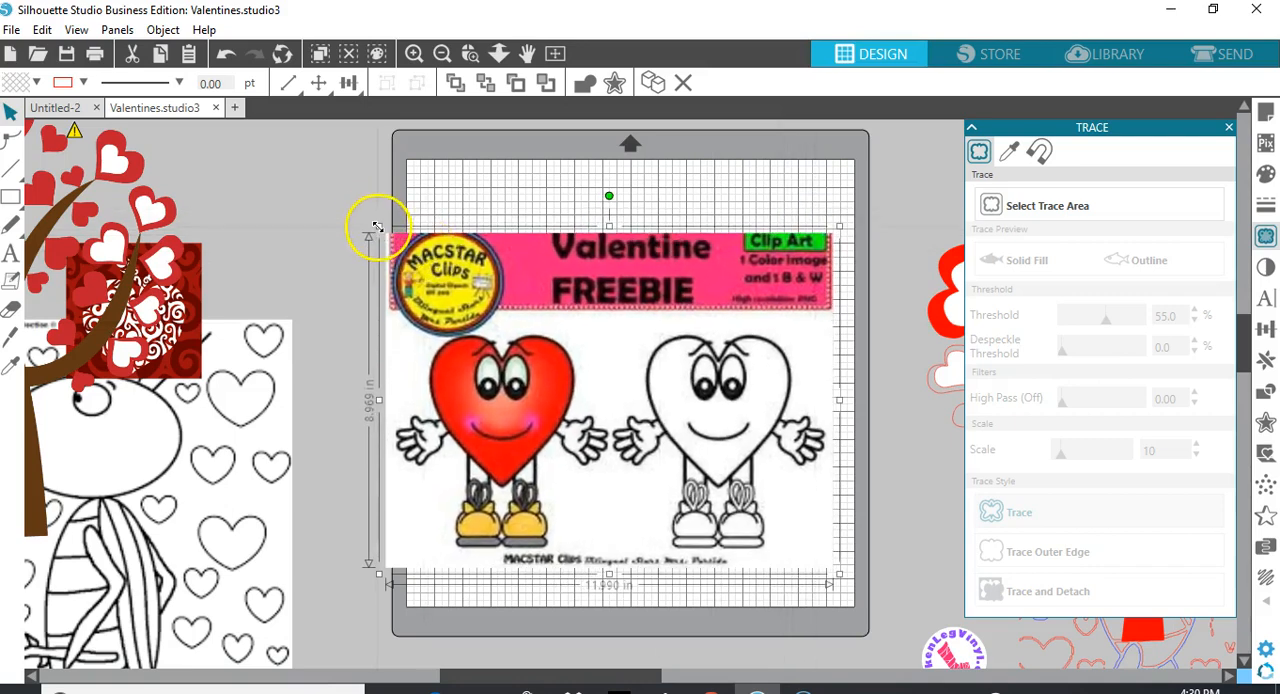
{"action": "left_click_drag", "start_coordinate": [368, 209], "coordinate": [238, 132]}
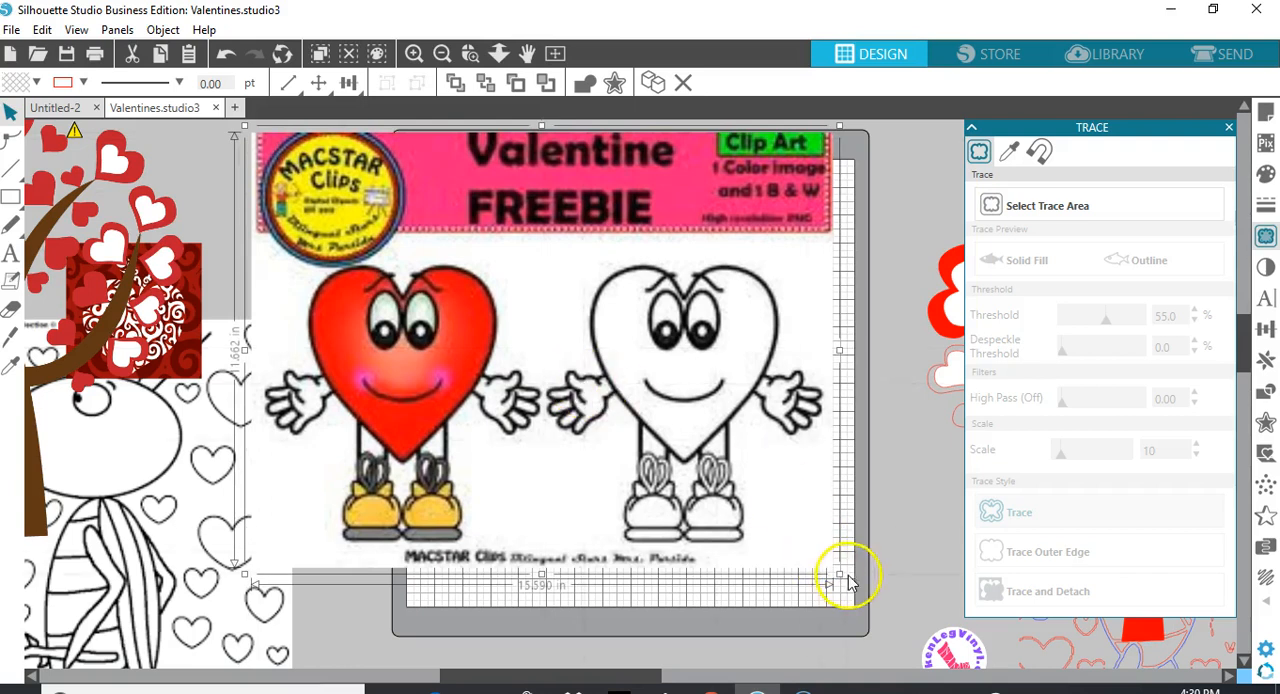
{"action": "left_click_drag", "start_coordinate": [838, 575], "coordinate": [861, 611]}
{"action": "left_click_drag", "start_coordinate": [727, 494], "coordinate": [663, 492]}
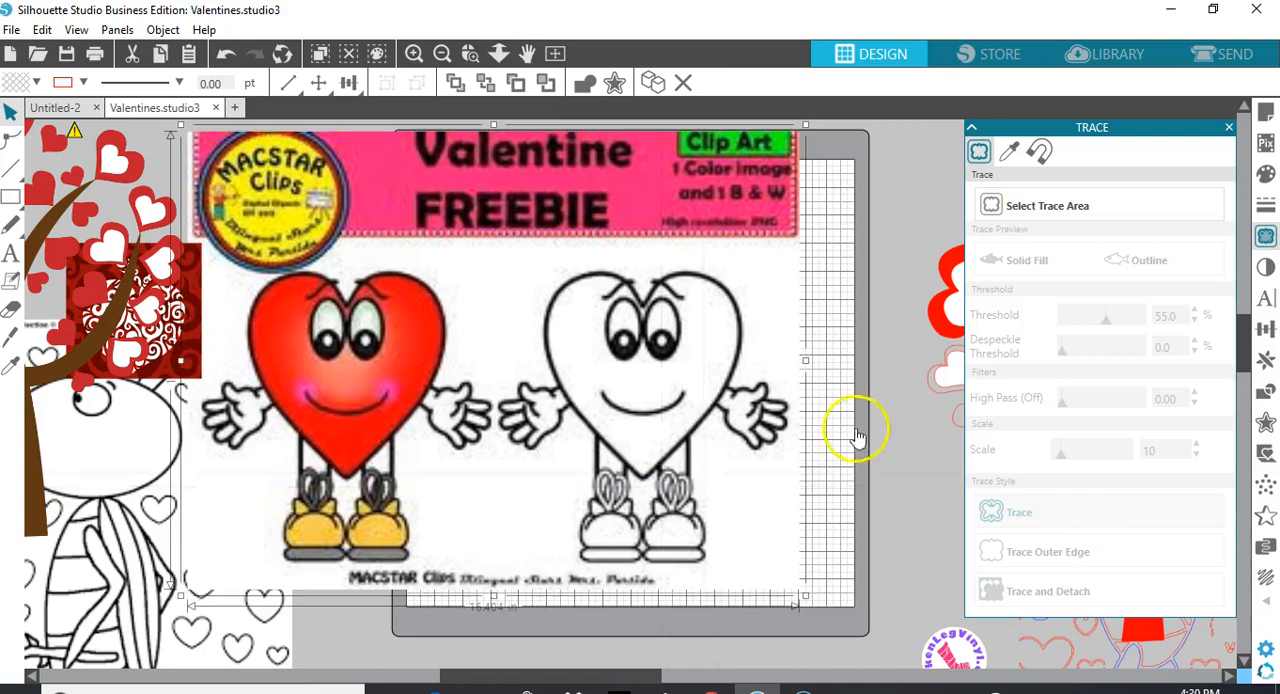
Select a trace area about 8.3 in wide around the black-and-white heart character and set the threshold to 70%
{"action": "left_click", "coordinate": [1074, 208]}
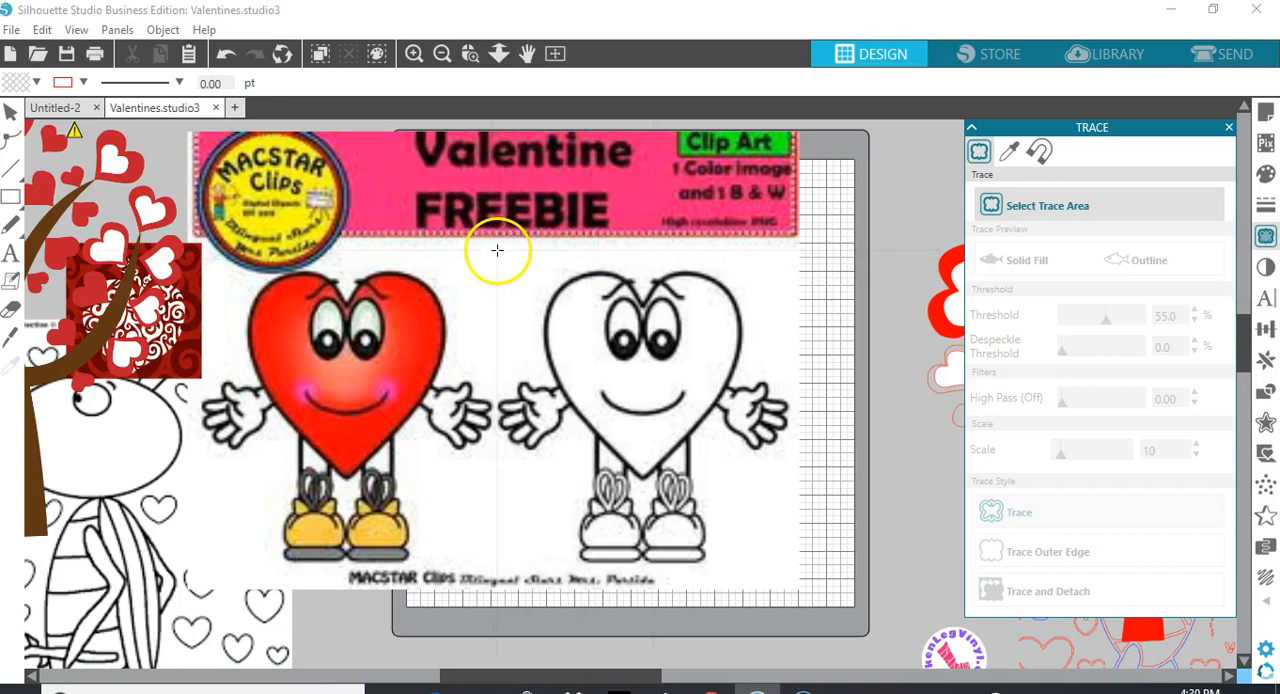
{"action": "mouse_move", "coordinate": [494, 245]}
{"action": "left_mouse_down"}
{"action": "mouse_move", "coordinate": [492, 455]}
{"action": "mouse_move", "coordinate": [551, 560]}
{"action": "mouse_move", "coordinate": [683, 535]}
{"action": "mouse_move", "coordinate": [738, 568]}
{"action": "mouse_move", "coordinate": [816, 566]}
{"action": "mouse_move", "coordinate": [806, 578]}
{"action": "left_mouse_up"}
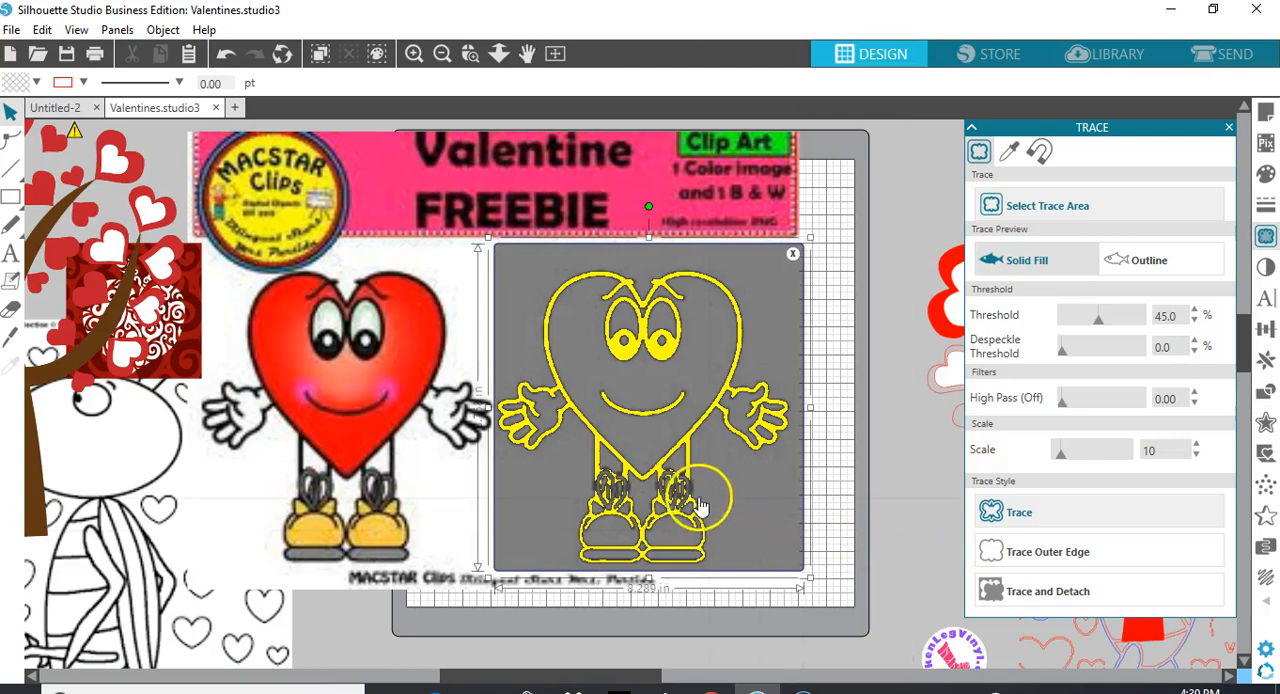
{"action": "left_click", "coordinate": [1161, 318]}
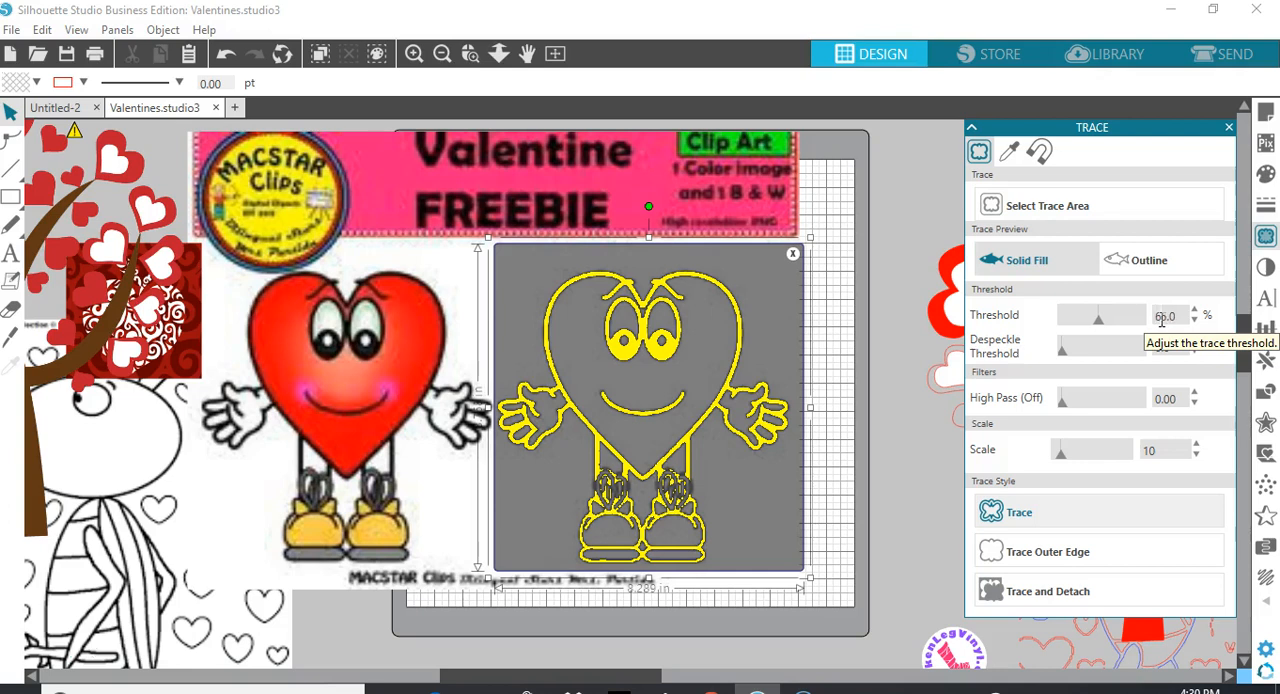
{"action": "key", "text": "Return"}
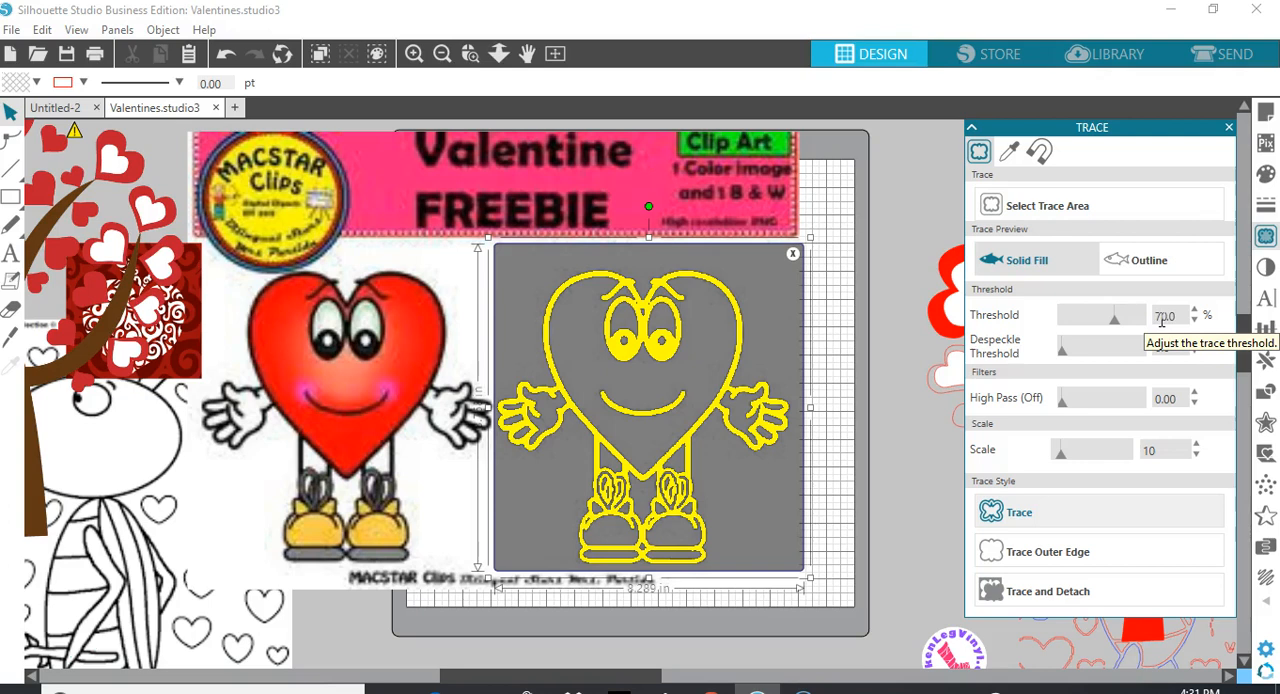
{"action": "scroll", "coordinate": [1162, 322], "scroll_direction": "up", "scroll_amount": 4}
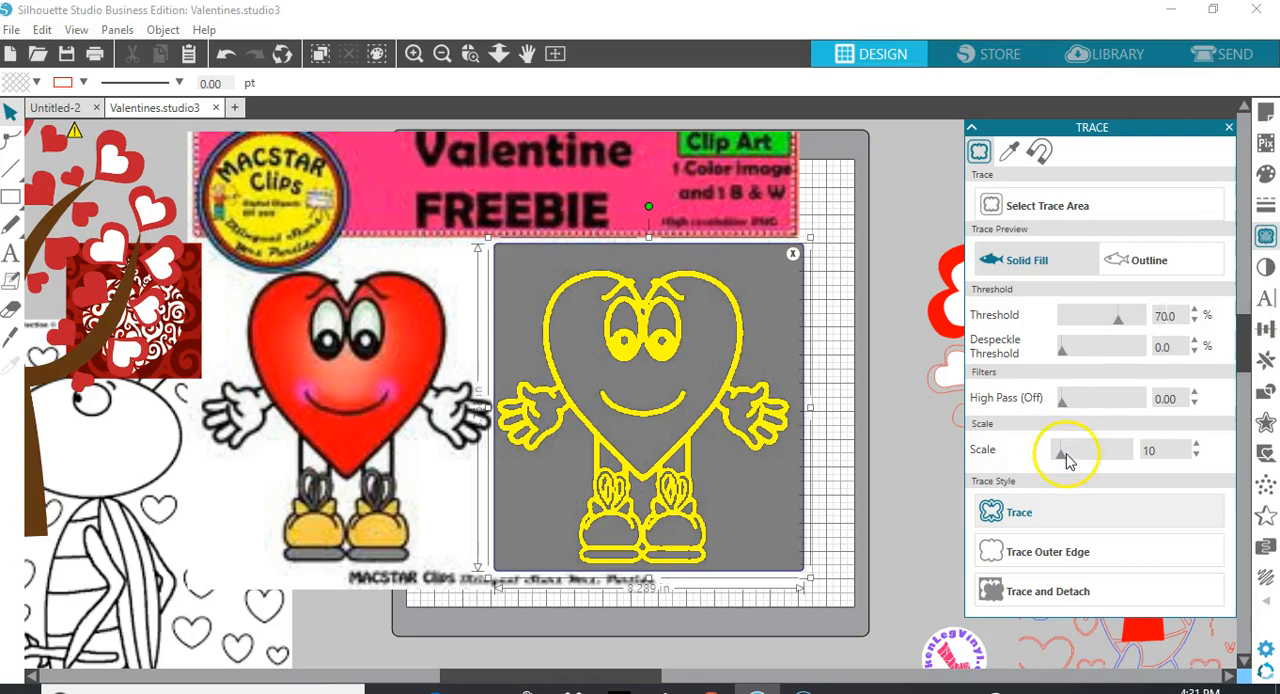
Trace the whole black-and-white heart character and move the original clip art off the mat to the left
{"action": "left_click", "coordinate": [1050, 515]}
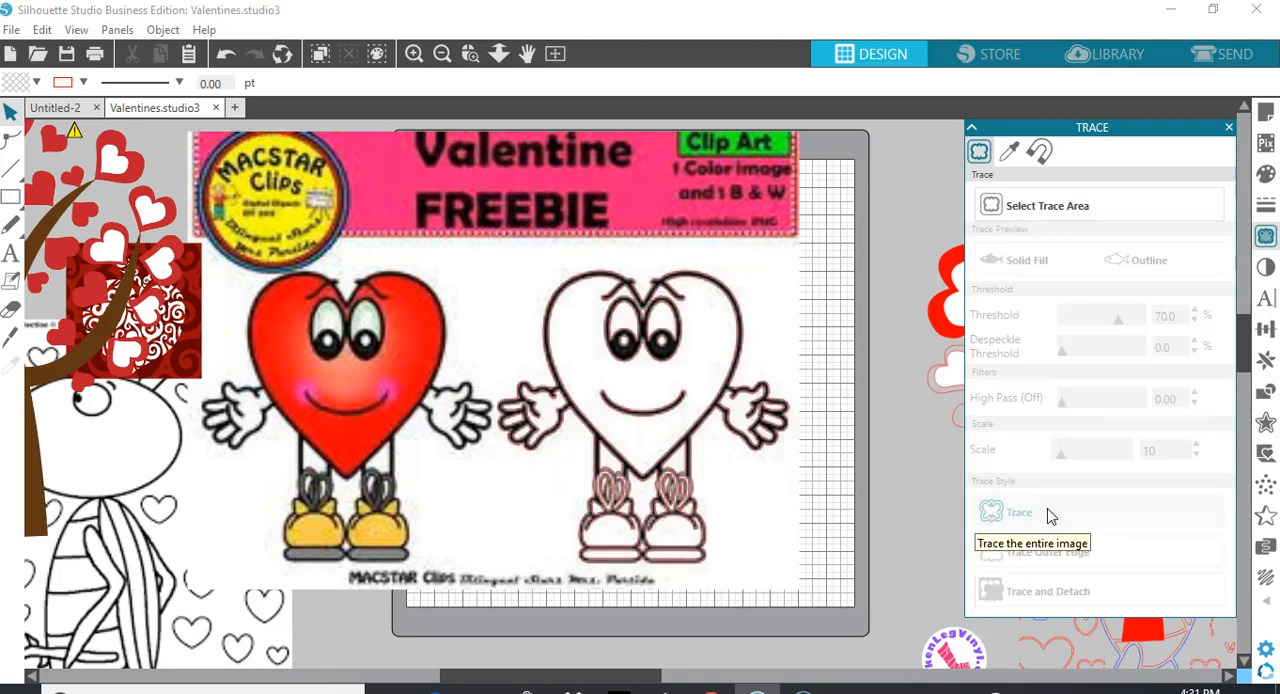
{"action": "mouse_move", "coordinate": [472, 261]}
{"action": "left_mouse_down"}
{"action": "mouse_move", "coordinate": [194, 240]}
{"action": "mouse_move", "coordinate": [68, 258]}
{"action": "mouse_move", "coordinate": [2, 300]}
{"action": "left_mouse_up"}
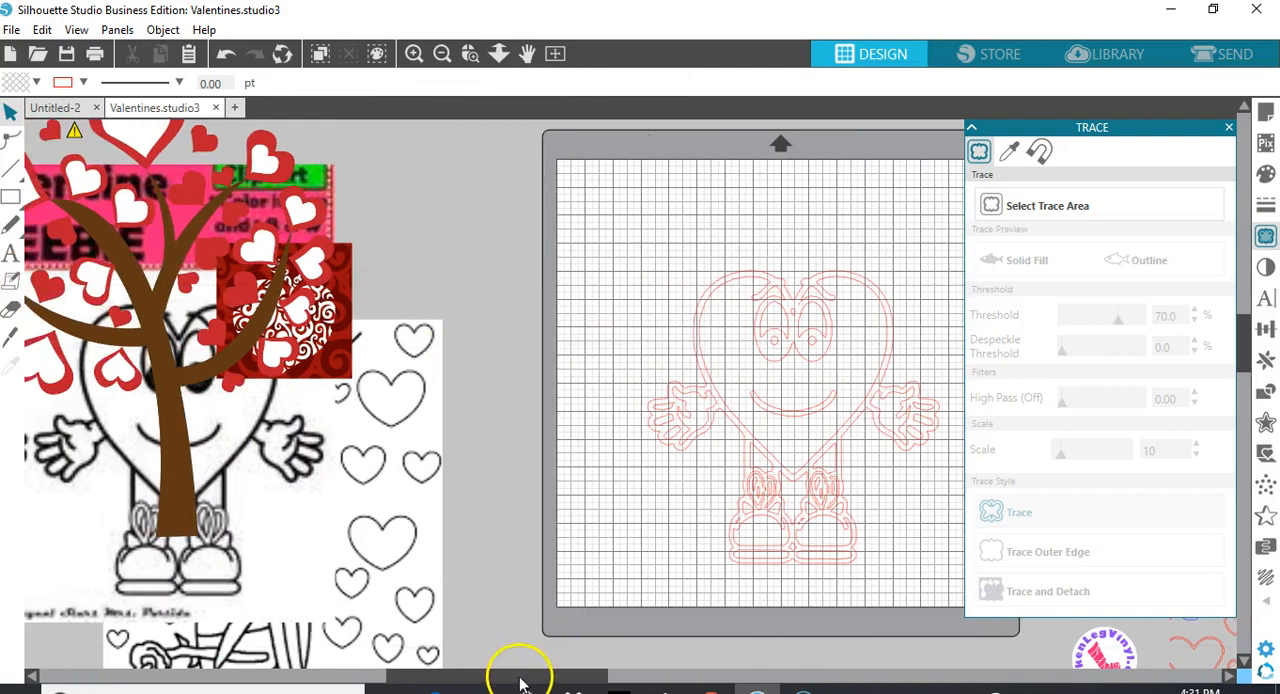
Enlarge the traced heart character on the mat to about 11.3 in wide and 11.4 in high
{"action": "left_click_drag", "start_coordinate": [520, 680], "coordinate": [620, 674]}
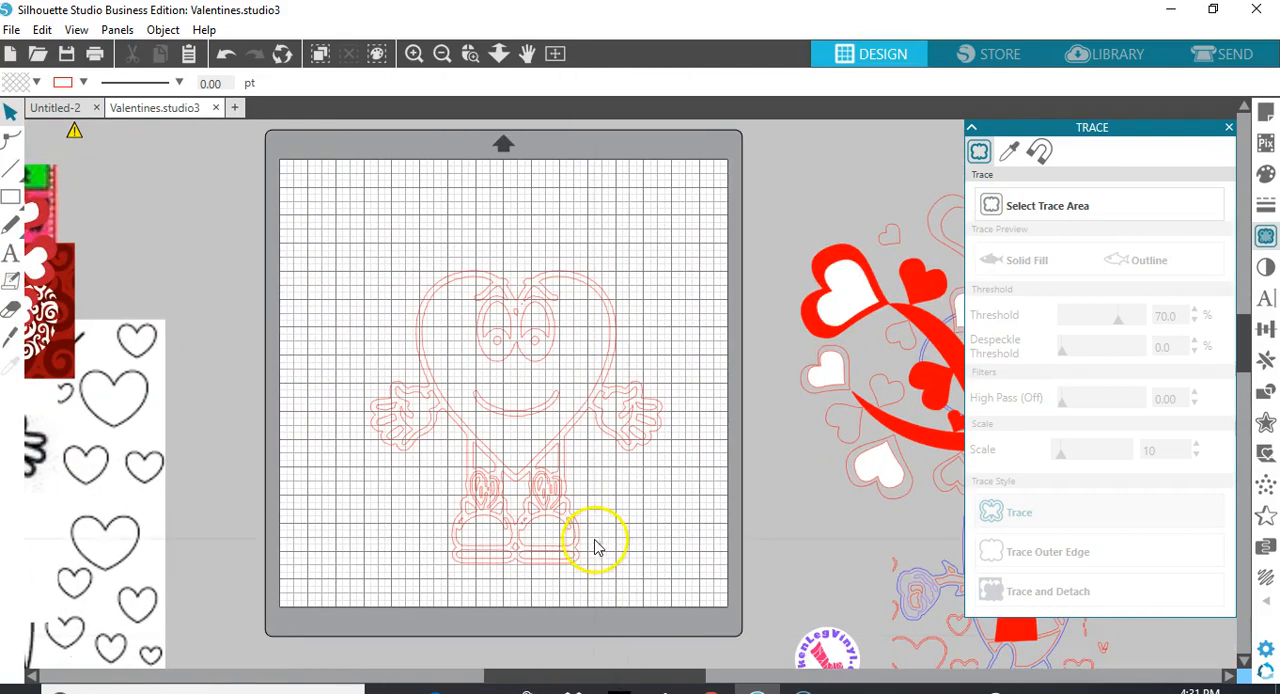
{"action": "left_click", "coordinate": [560, 525]}
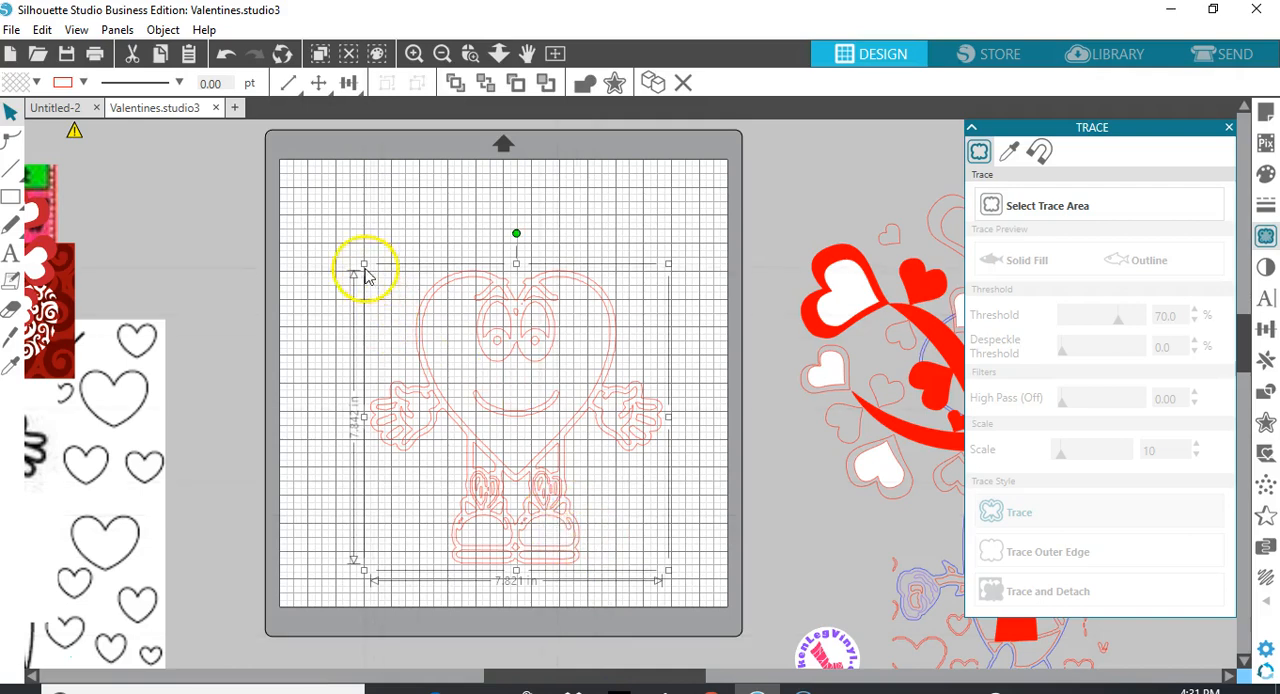
{"action": "left_click_drag", "start_coordinate": [354, 250], "coordinate": [268, 160]}
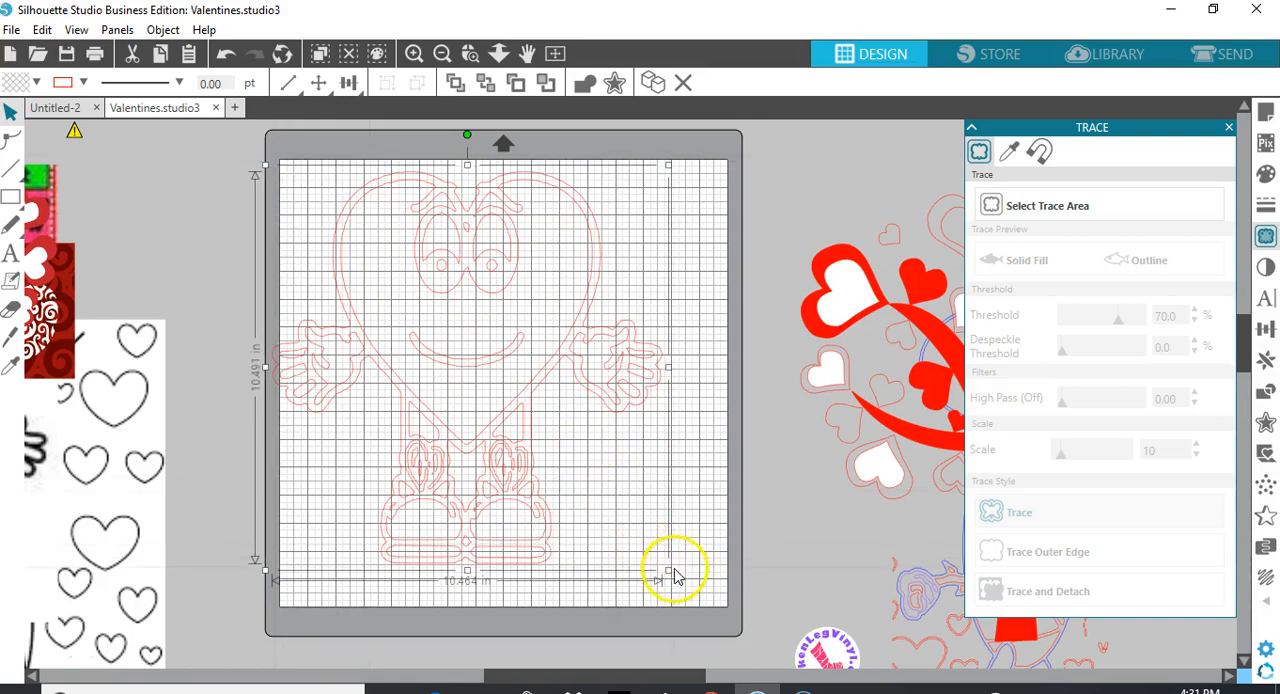
{"action": "left_click_drag", "start_coordinate": [670, 569], "coordinate": [723, 582]}
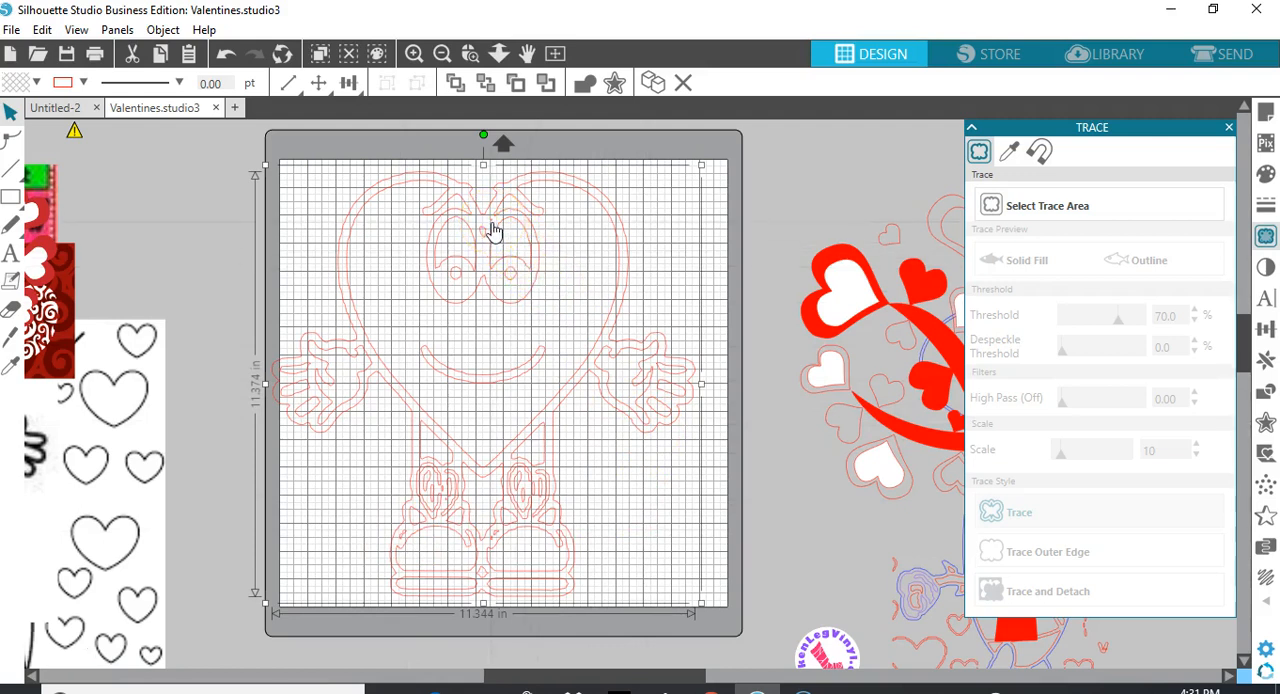
Release the compound path of the traced heart character to separate its shapes, then deselect them
{"action": "right_click", "coordinate": [643, 395]}
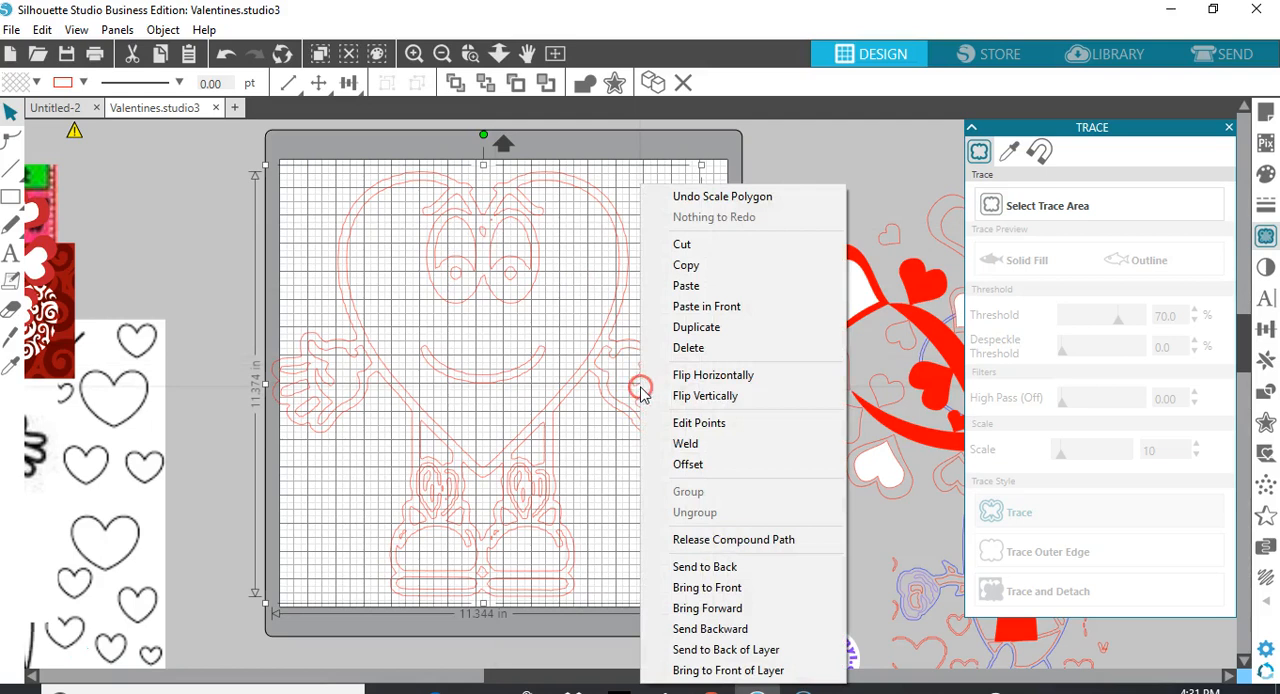
{"action": "left_click", "coordinate": [736, 540]}
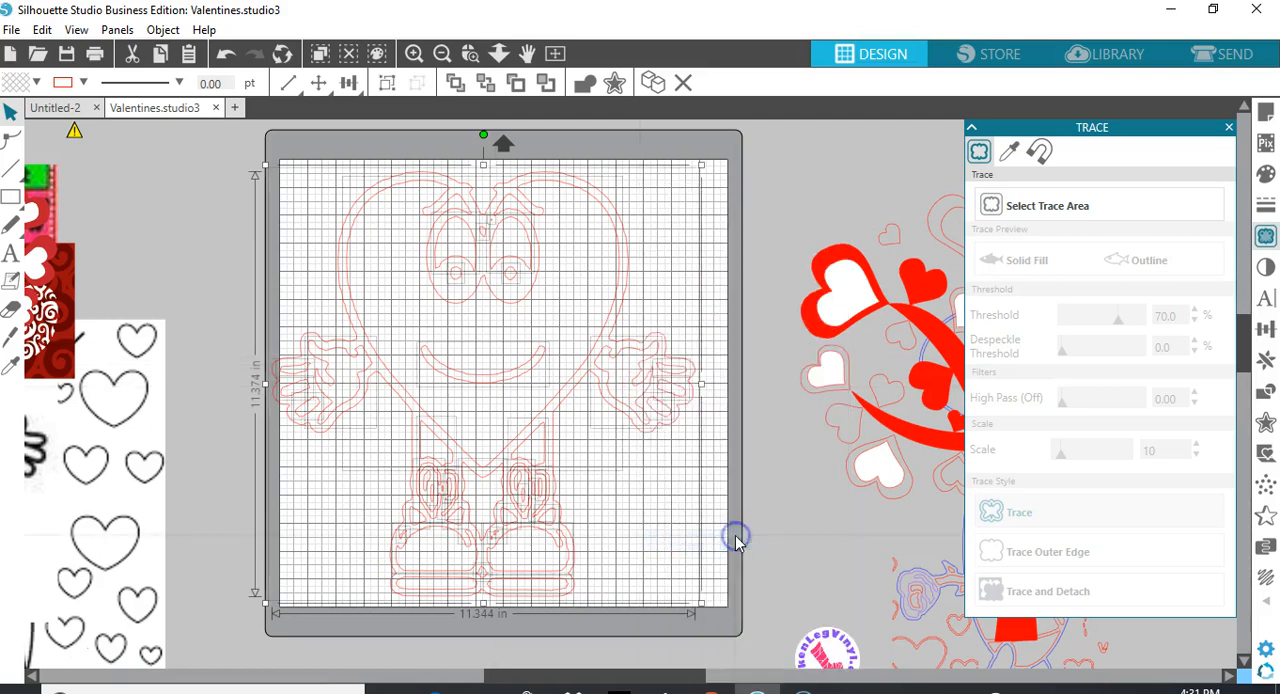
{"action": "left_click", "coordinate": [723, 497]}
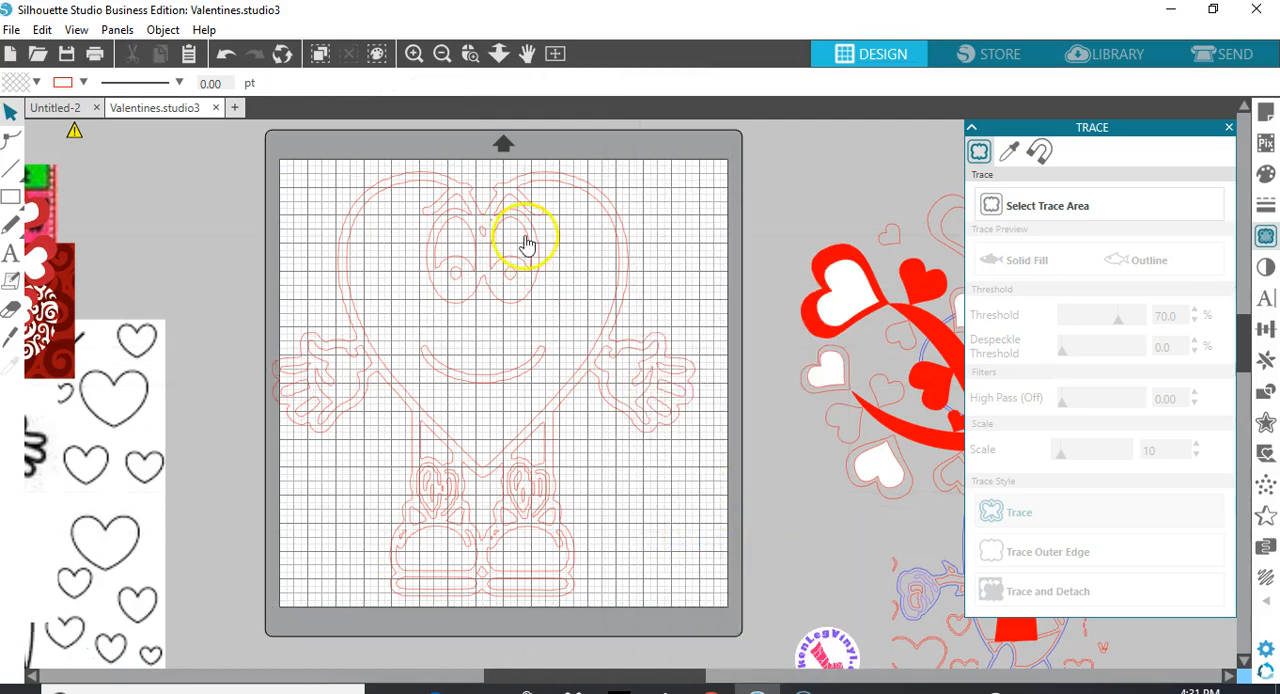
Delete the tiny stray trace pieces between the eyes and at the upper edges of both shoes
{"action": "left_click", "coordinate": [494, 226]}
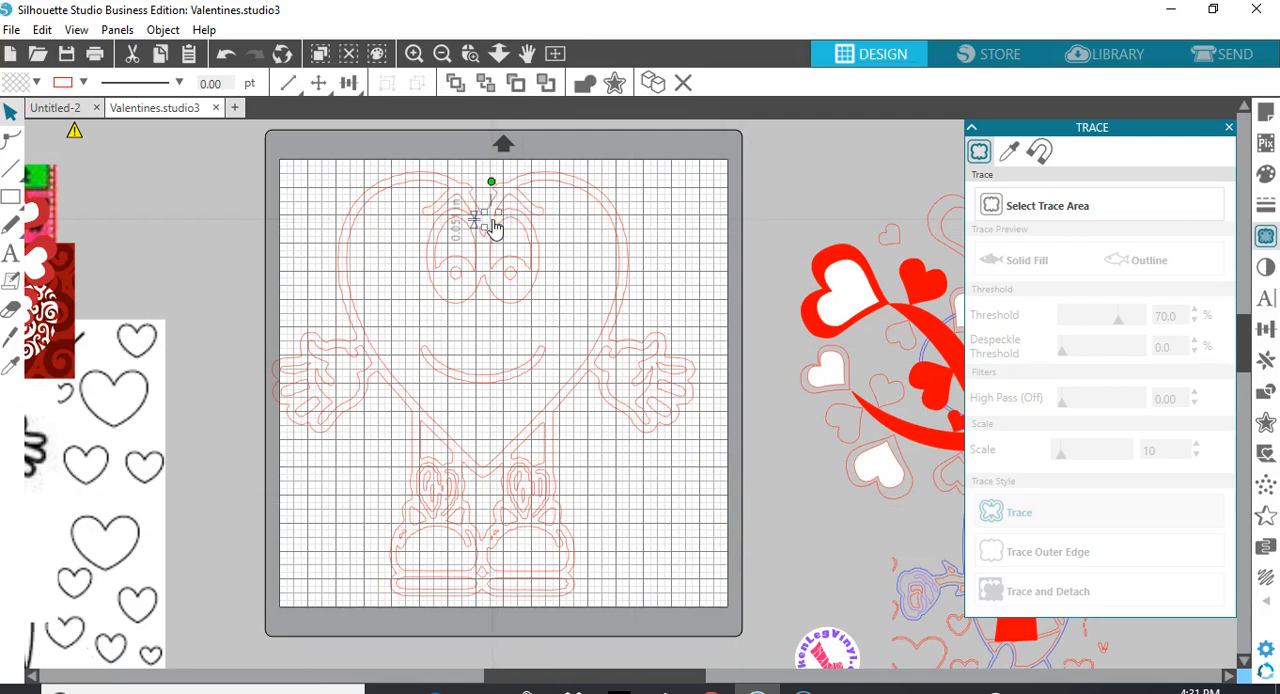
{"action": "key", "text": "Delete"}
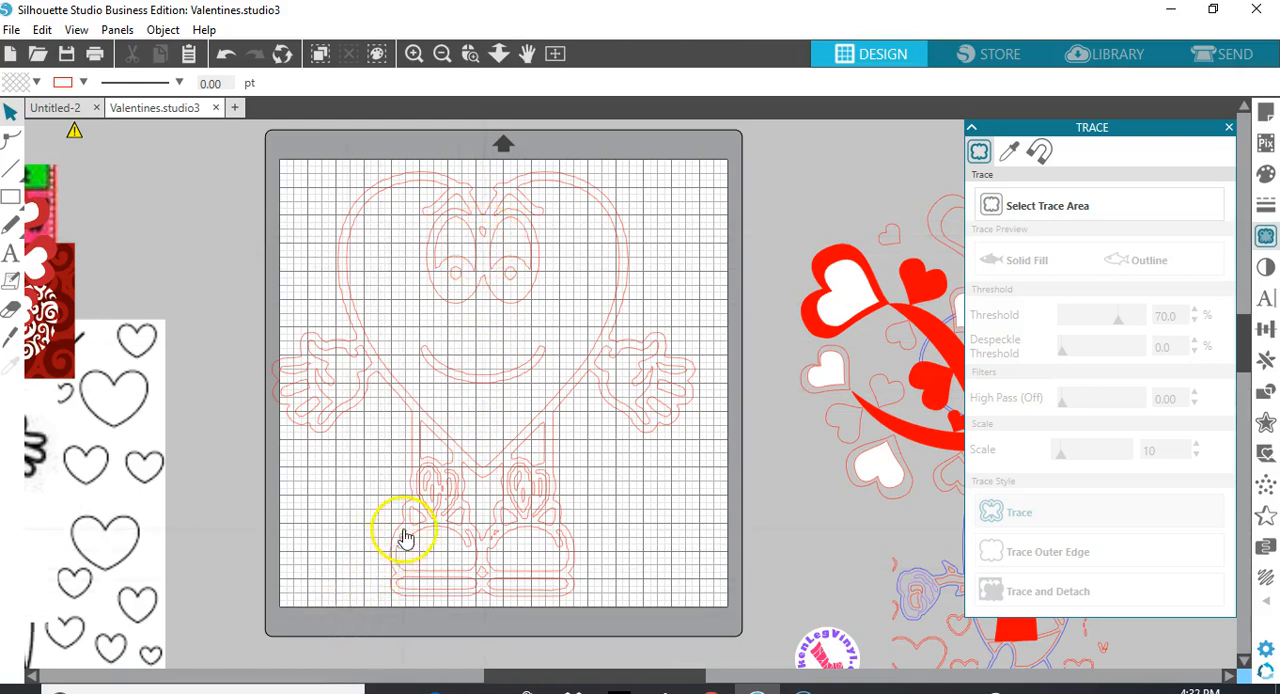
{"action": "left_click", "coordinate": [406, 543]}
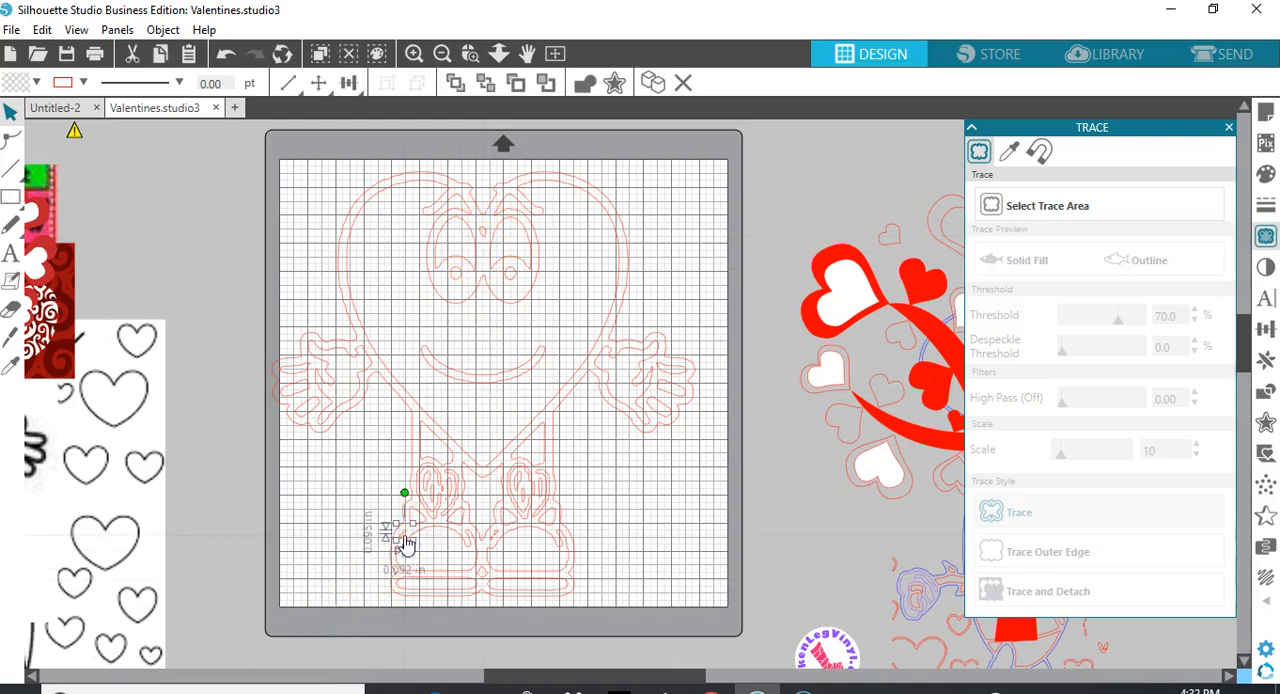
{"action": "key", "text": "Delete"}
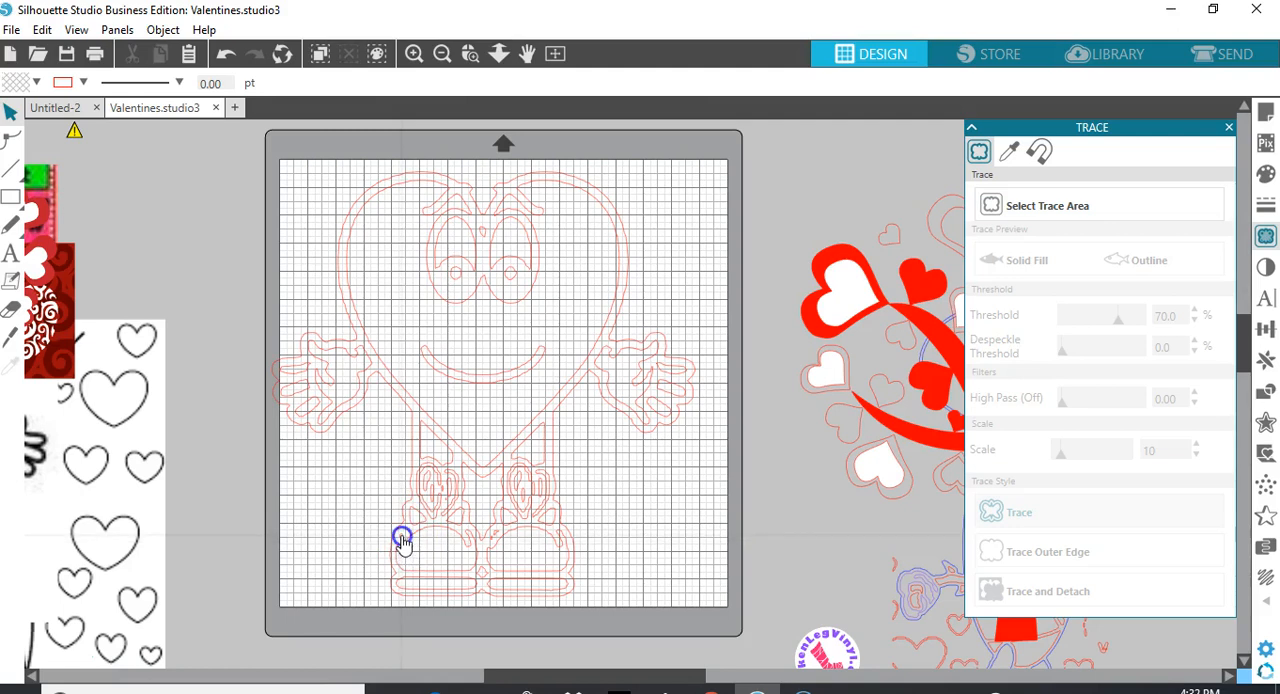
{"action": "left_click", "coordinate": [402, 541]}
{"action": "key", "text": "Delete"}
{"action": "left_click", "coordinate": [506, 542]}
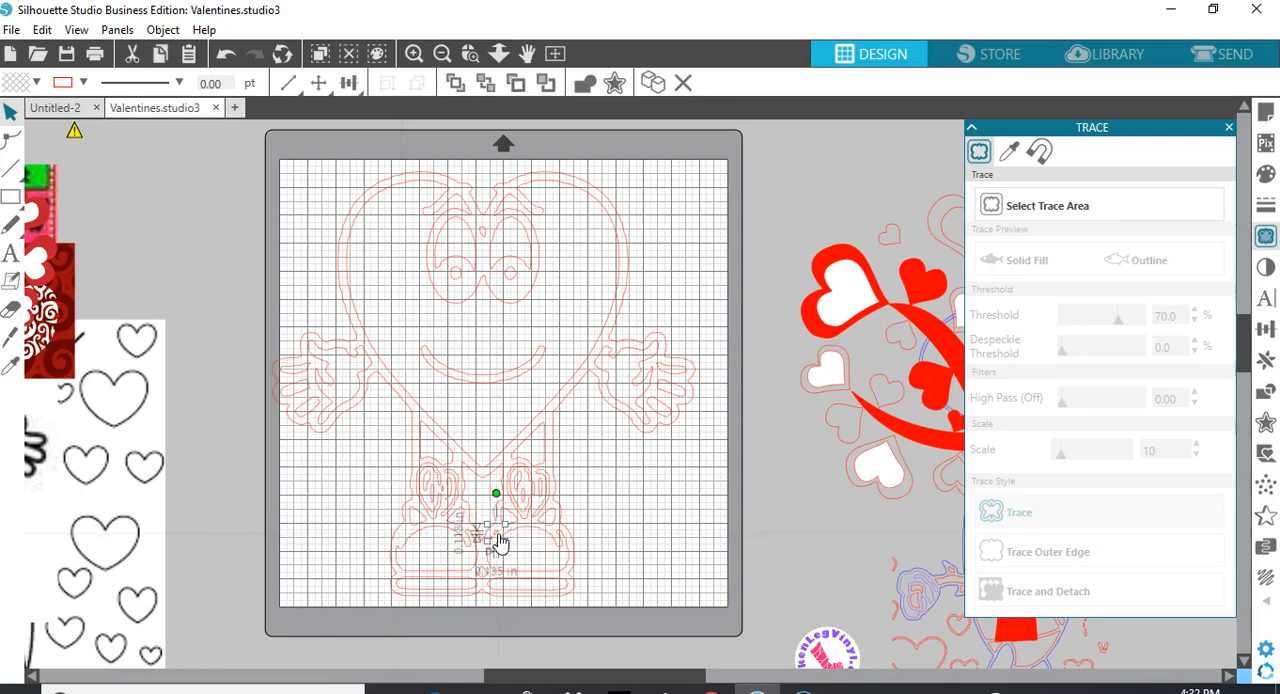
{"action": "key", "text": "Delete"}
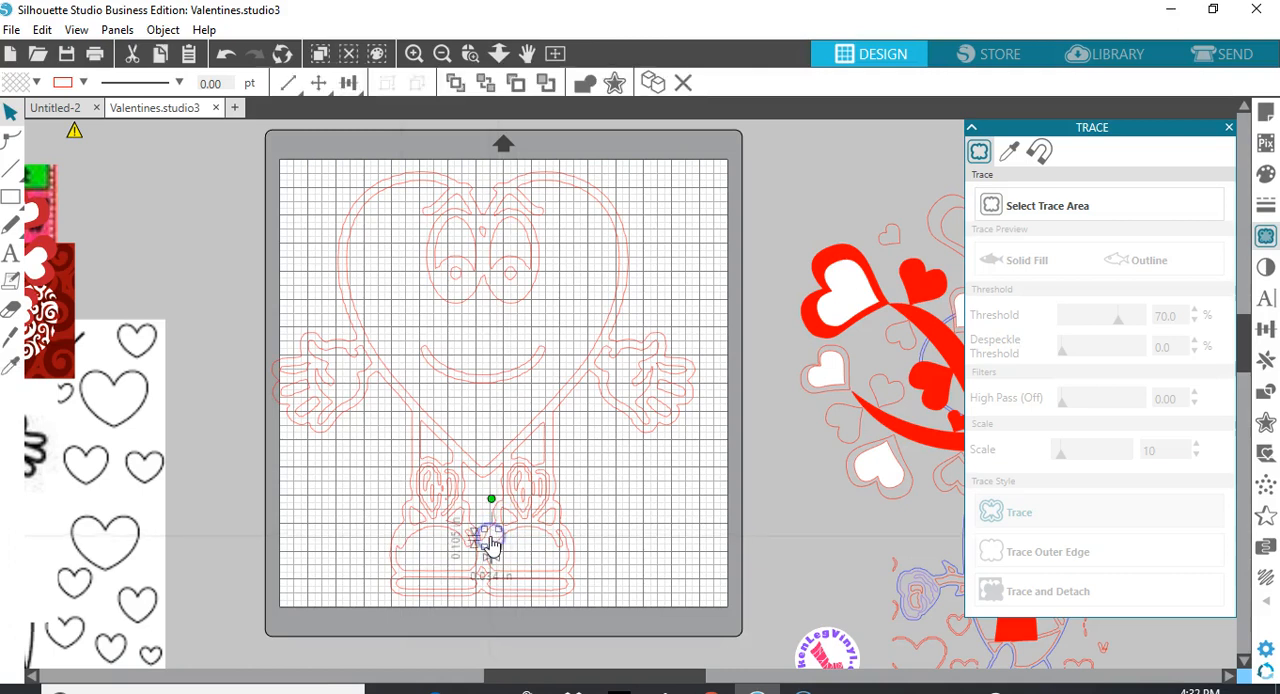
{"action": "key", "text": "Delete"}
Fill the upper parts of both shoes with black
{"action": "left_click", "coordinate": [460, 565]}
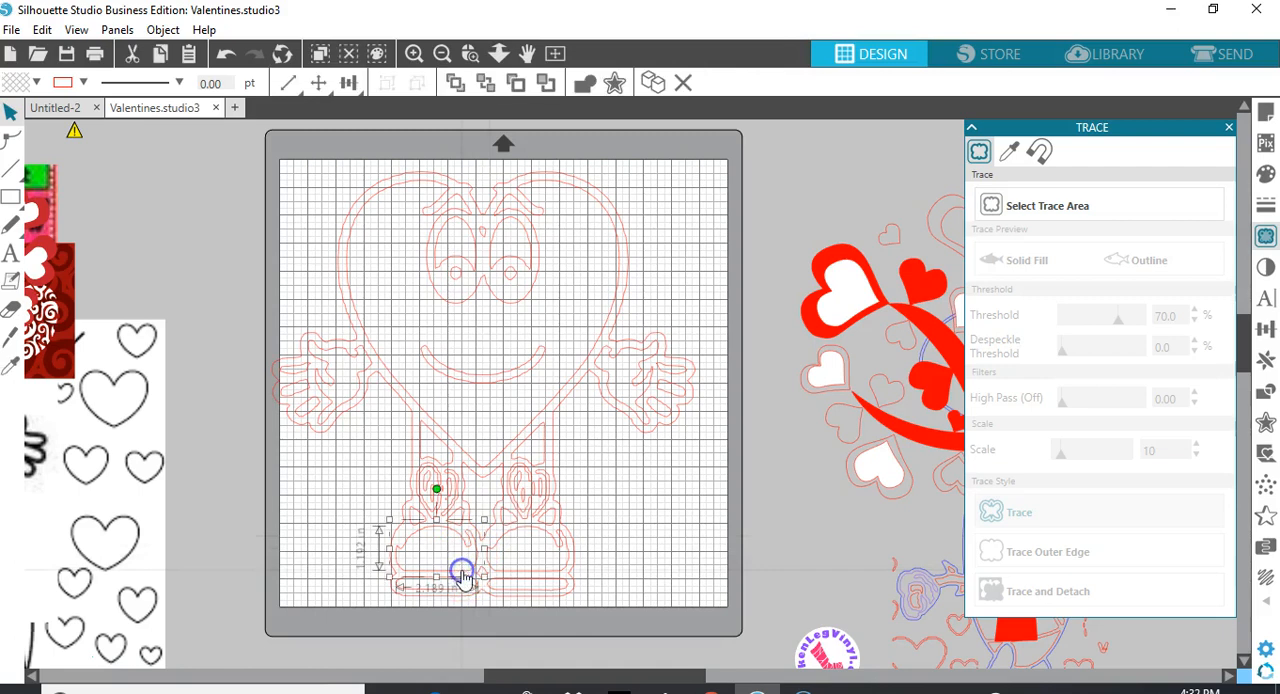
{"action": "left_click", "coordinate": [36, 84]}
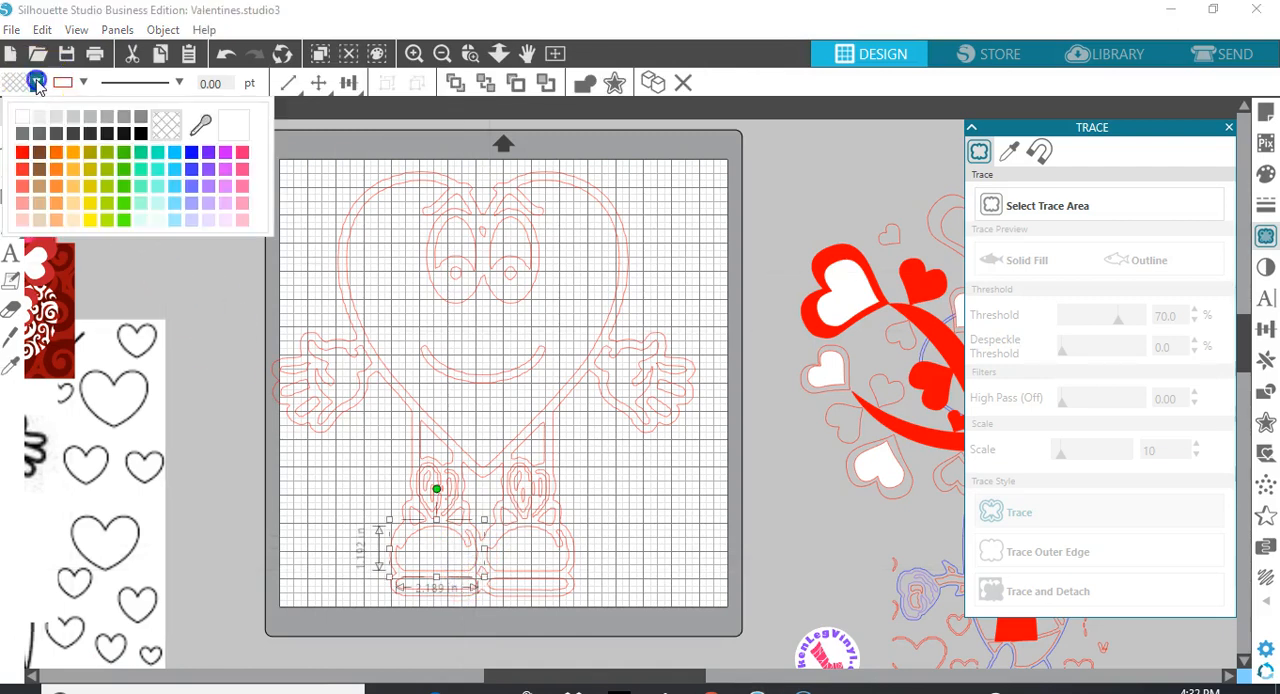
{"action": "left_click", "coordinate": [140, 135]}
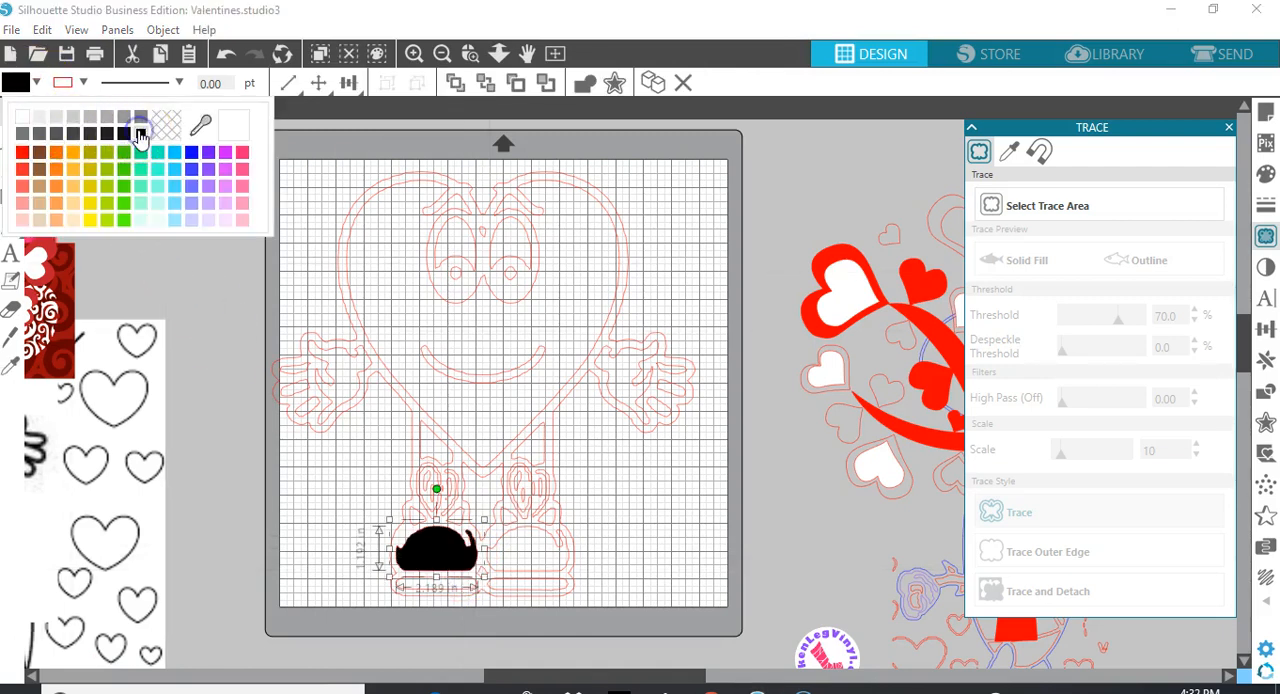
{"action": "left_click", "coordinate": [373, 372]}
{"action": "left_click", "coordinate": [493, 543]}
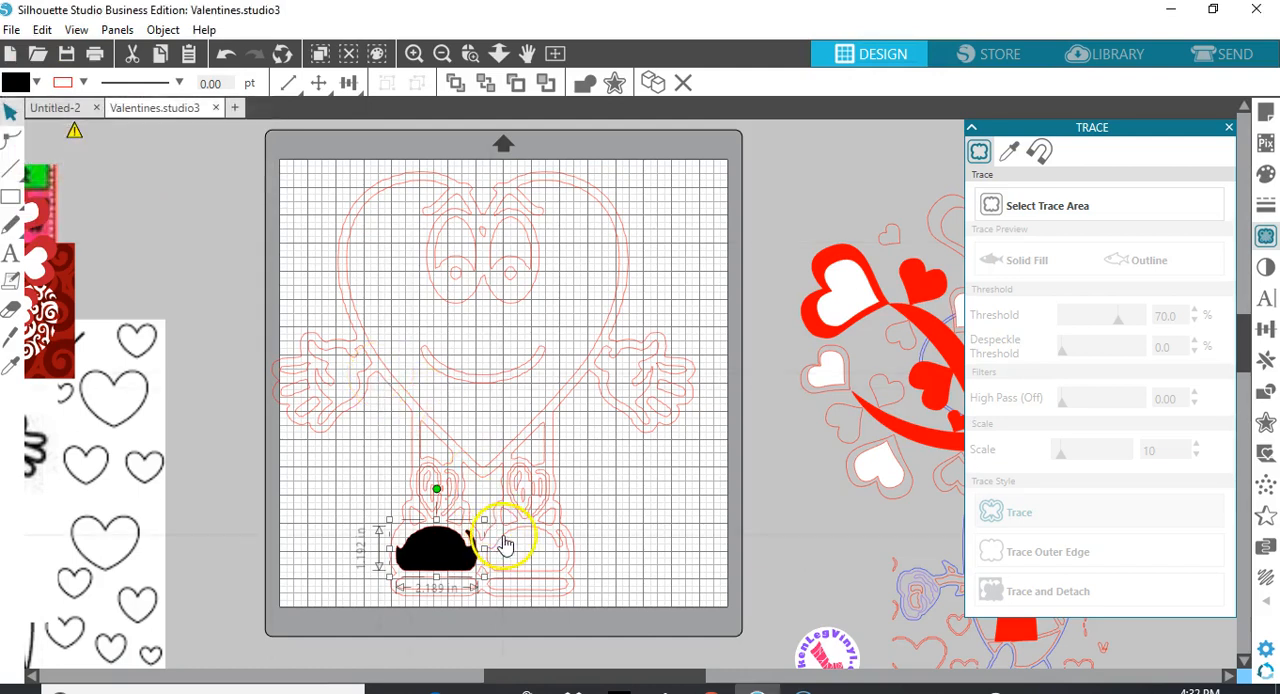
{"action": "left_click", "coordinate": [36, 84]}
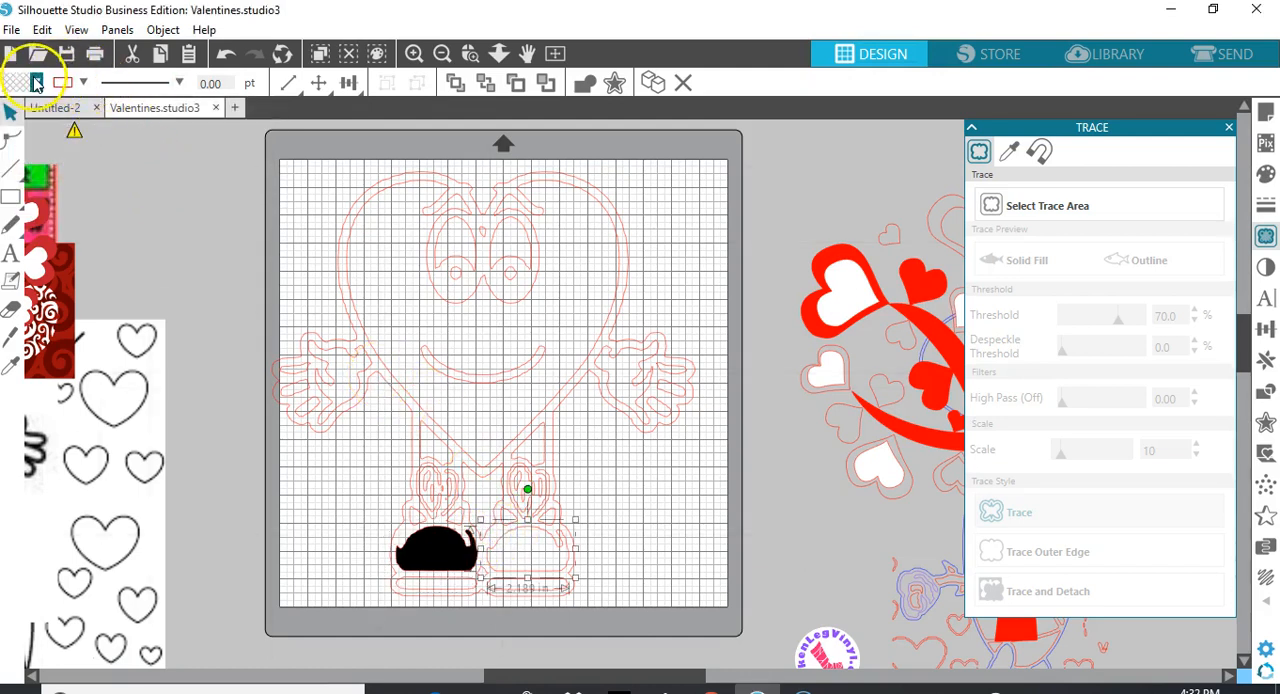
{"action": "left_click", "coordinate": [140, 133]}
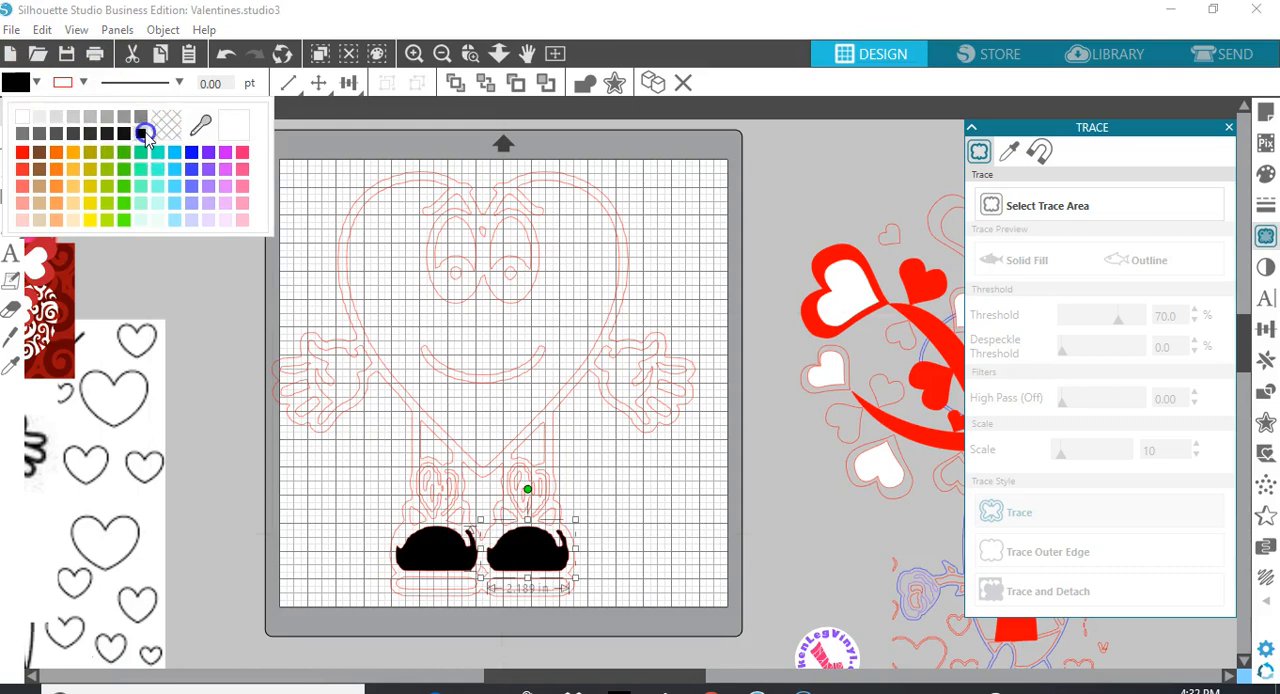
Fill the soles of both shoes with black
{"action": "left_click", "coordinate": [450, 588]}
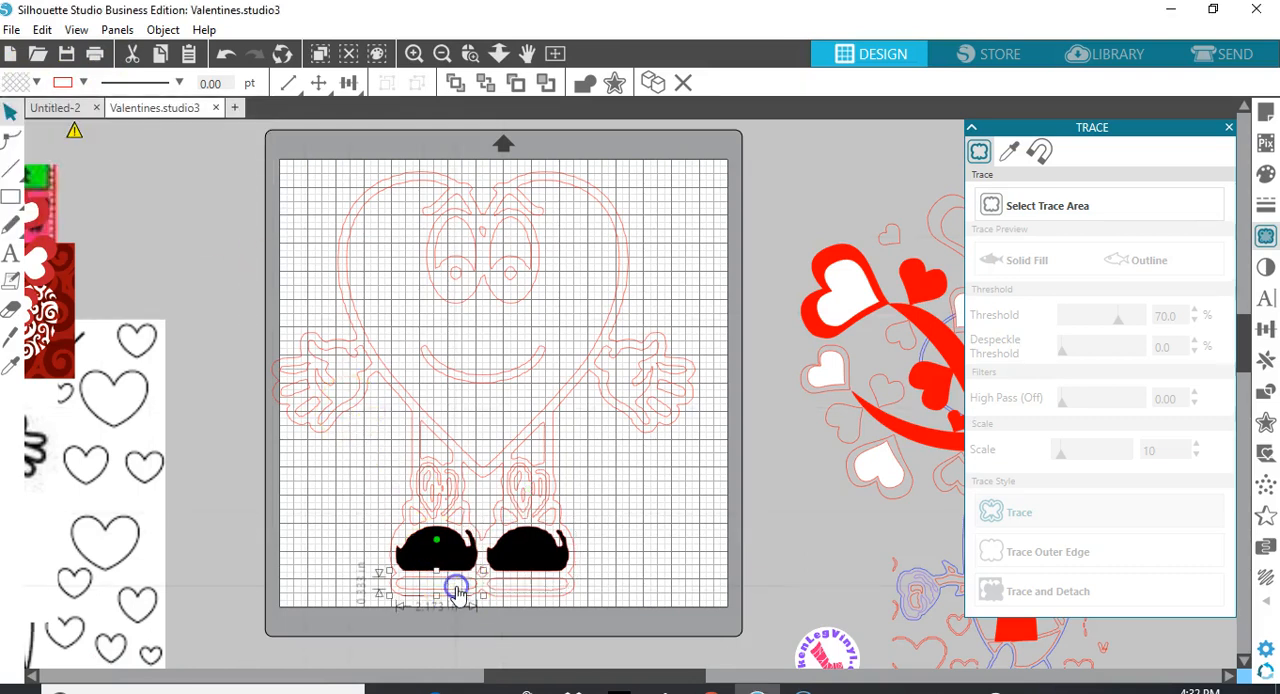
{"action": "left_click", "coordinate": [36, 84]}
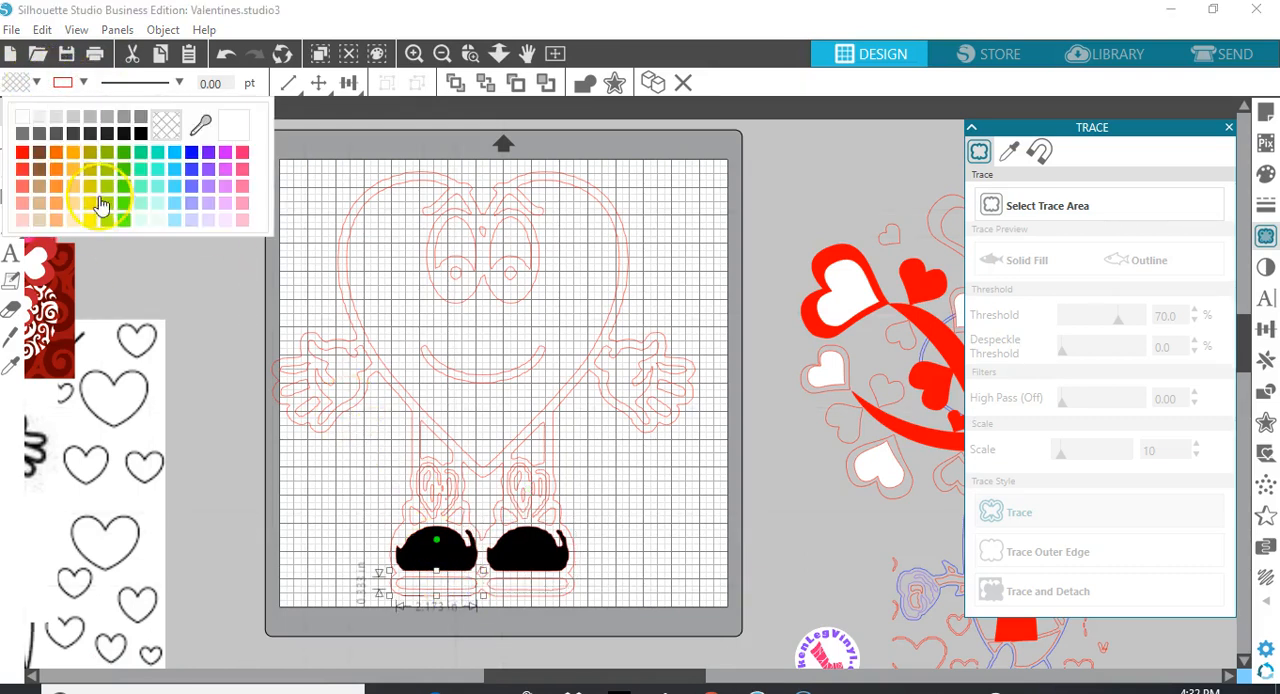
{"action": "left_click", "coordinate": [133, 143]}
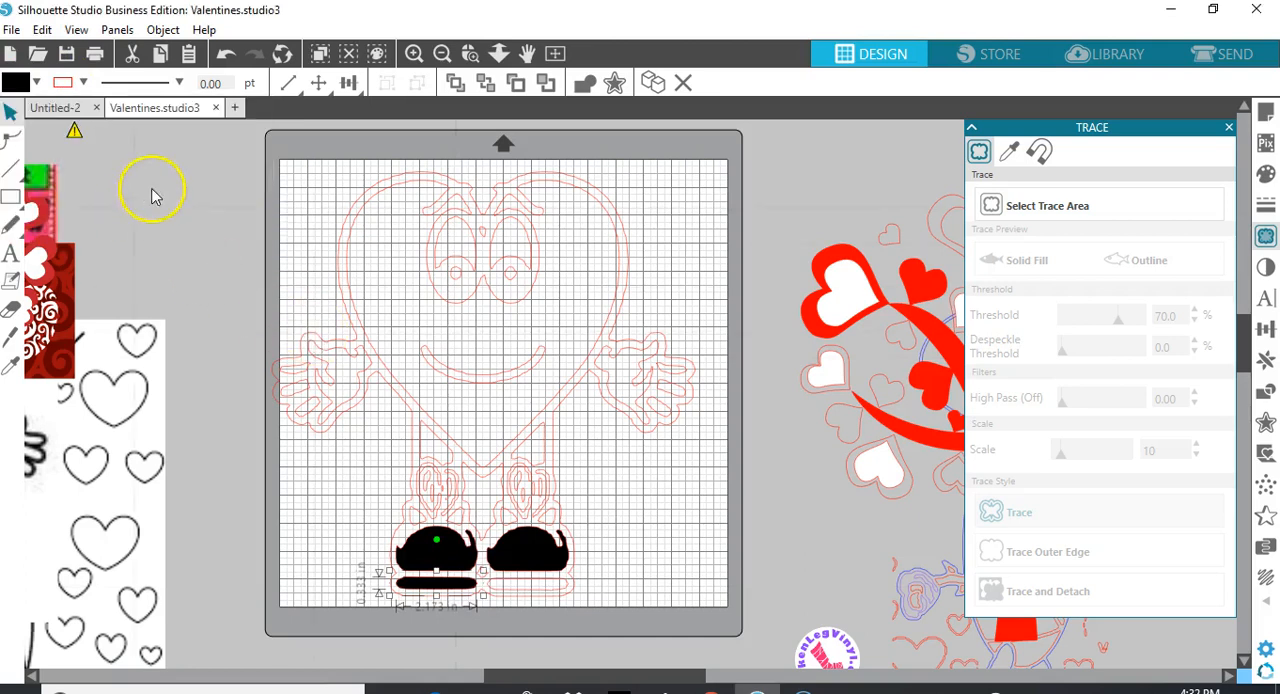
{"action": "left_click", "coordinate": [533, 592]}
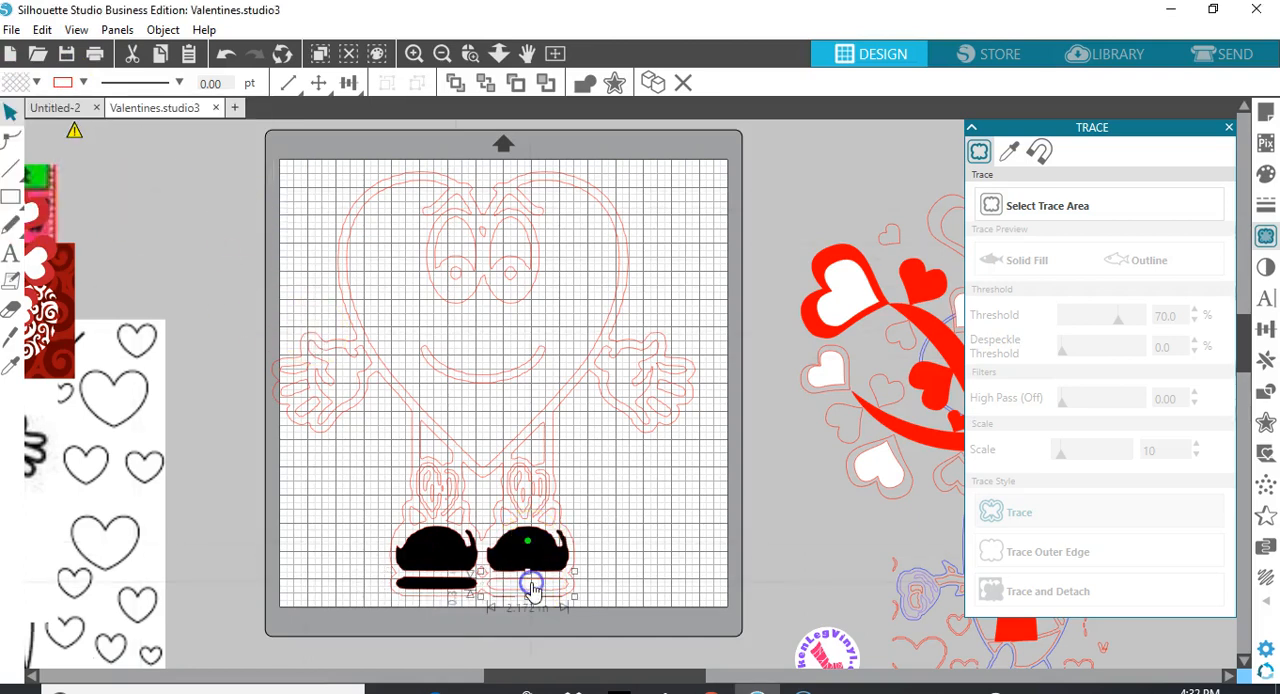
{"action": "left_click", "coordinate": [38, 84]}
{"action": "left_click", "coordinate": [141, 134]}
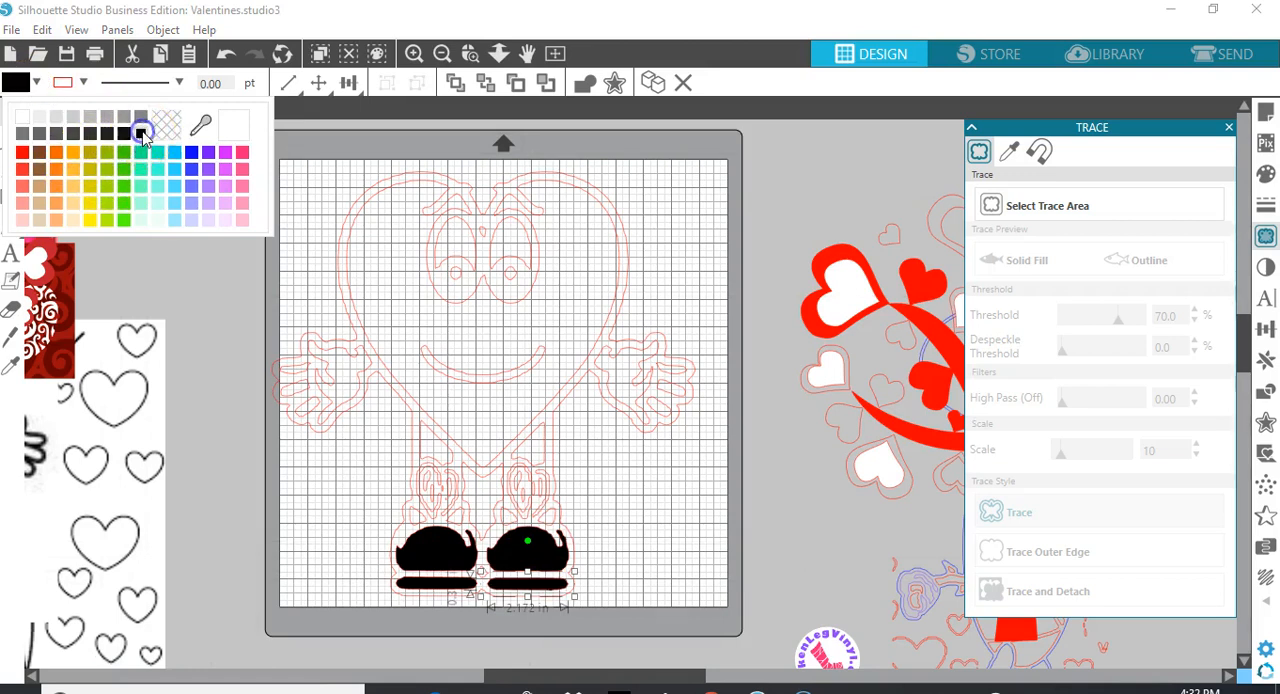
Fill the palm and finger shapes of the heart character's left-hand glove with light red
{"action": "left_click", "coordinate": [340, 358]}
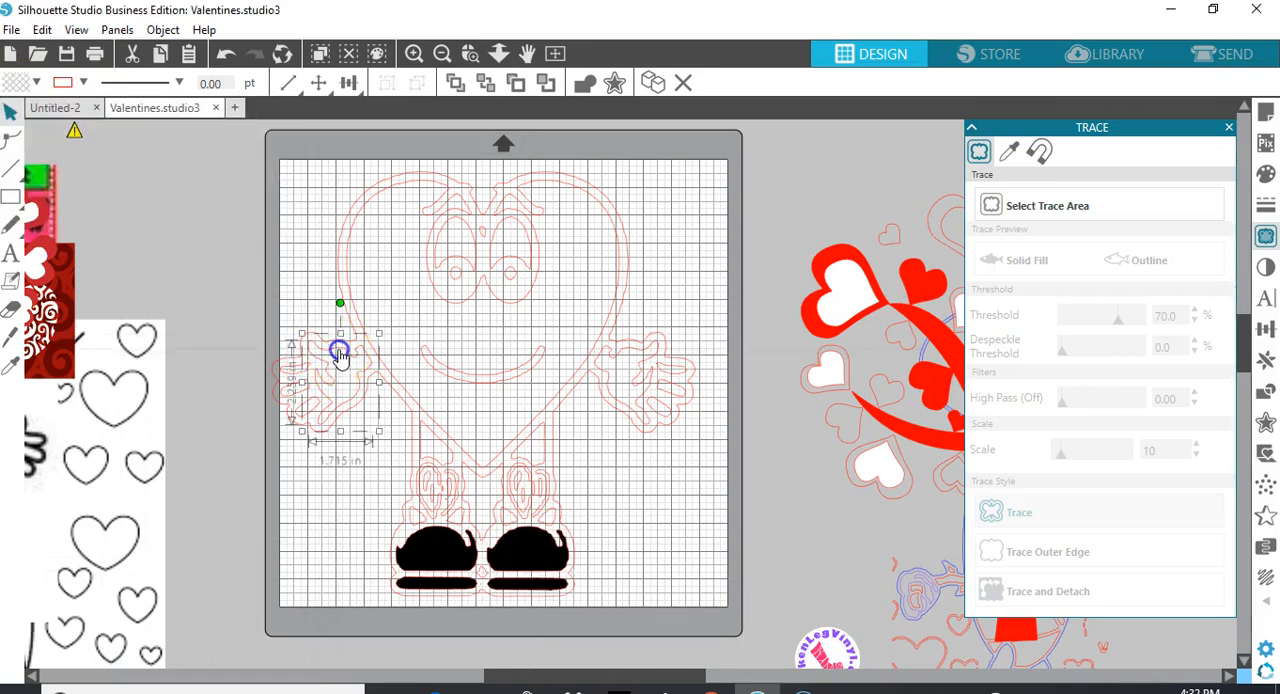
{"action": "left_click", "coordinate": [37, 84]}
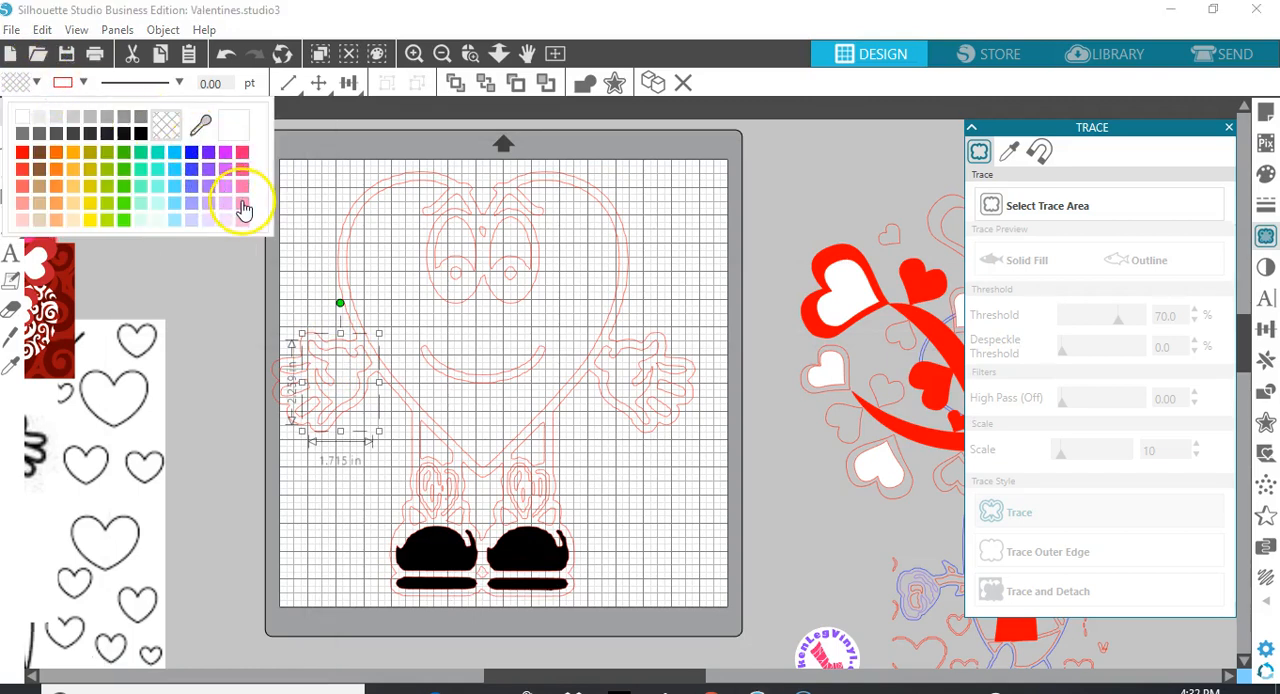
{"action": "left_click", "coordinate": [22, 186]}
{"action": "left_click", "coordinate": [307, 372]}
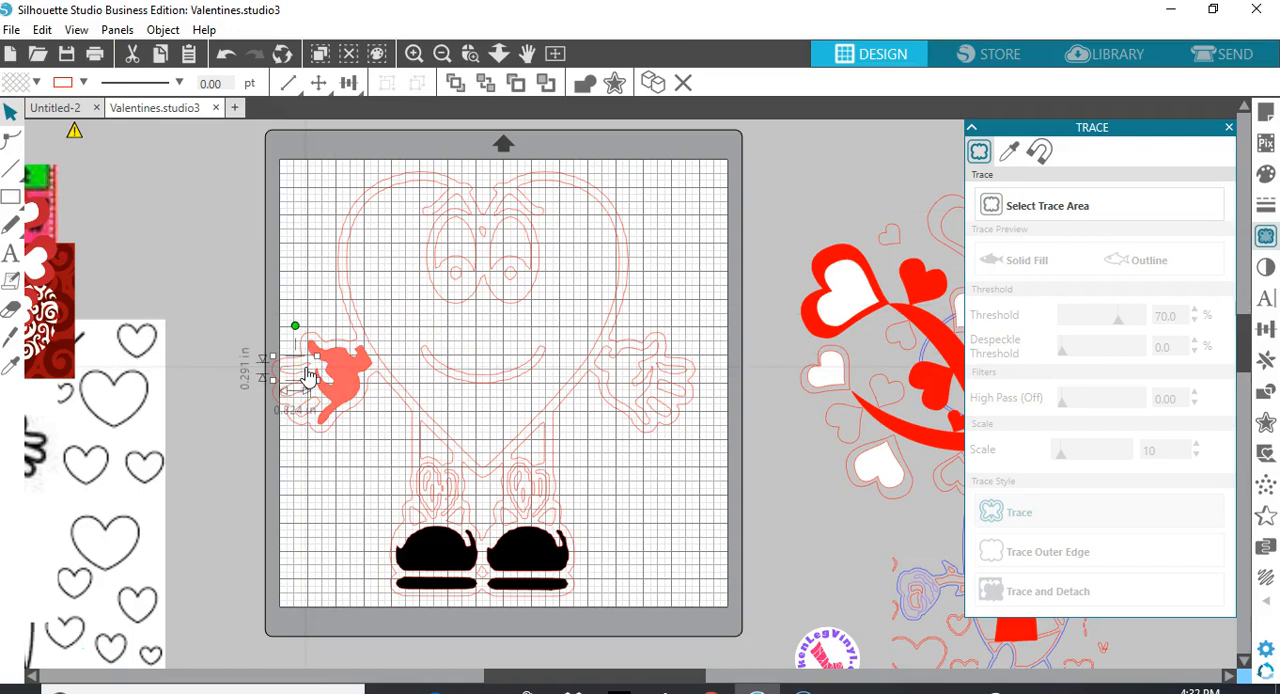
{"action": "left_click", "coordinate": [299, 393]}
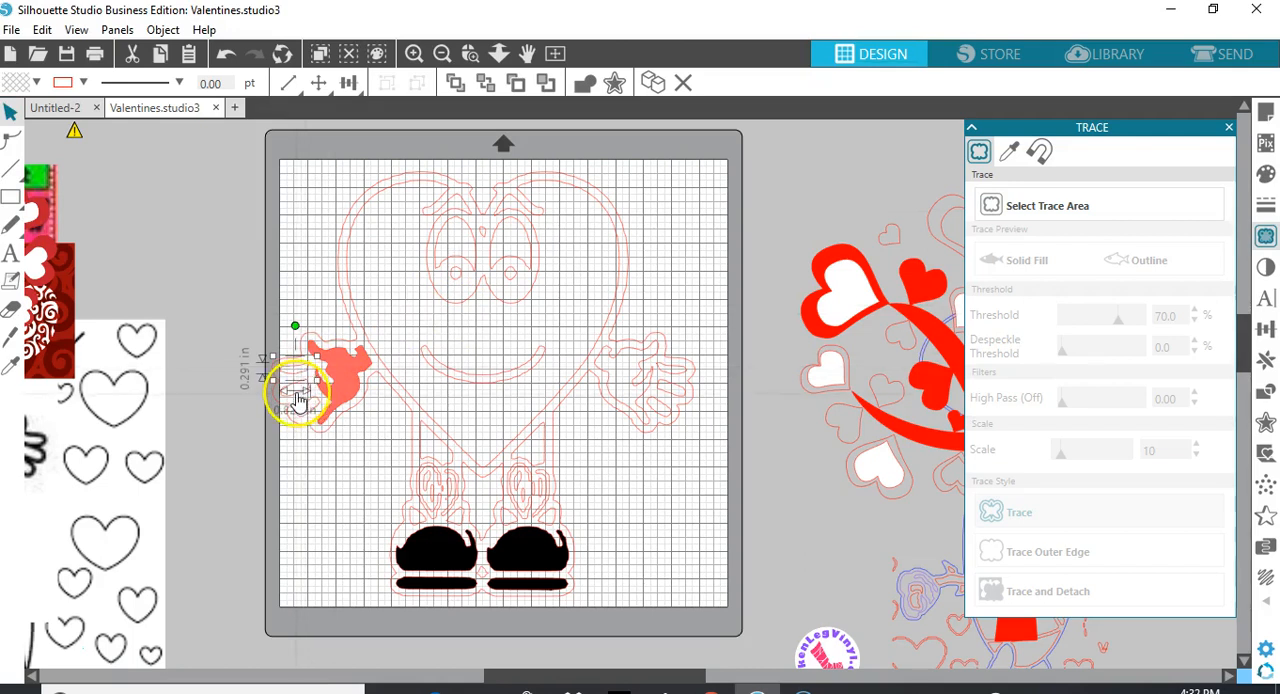
{"action": "left_click", "coordinate": [312, 413]}
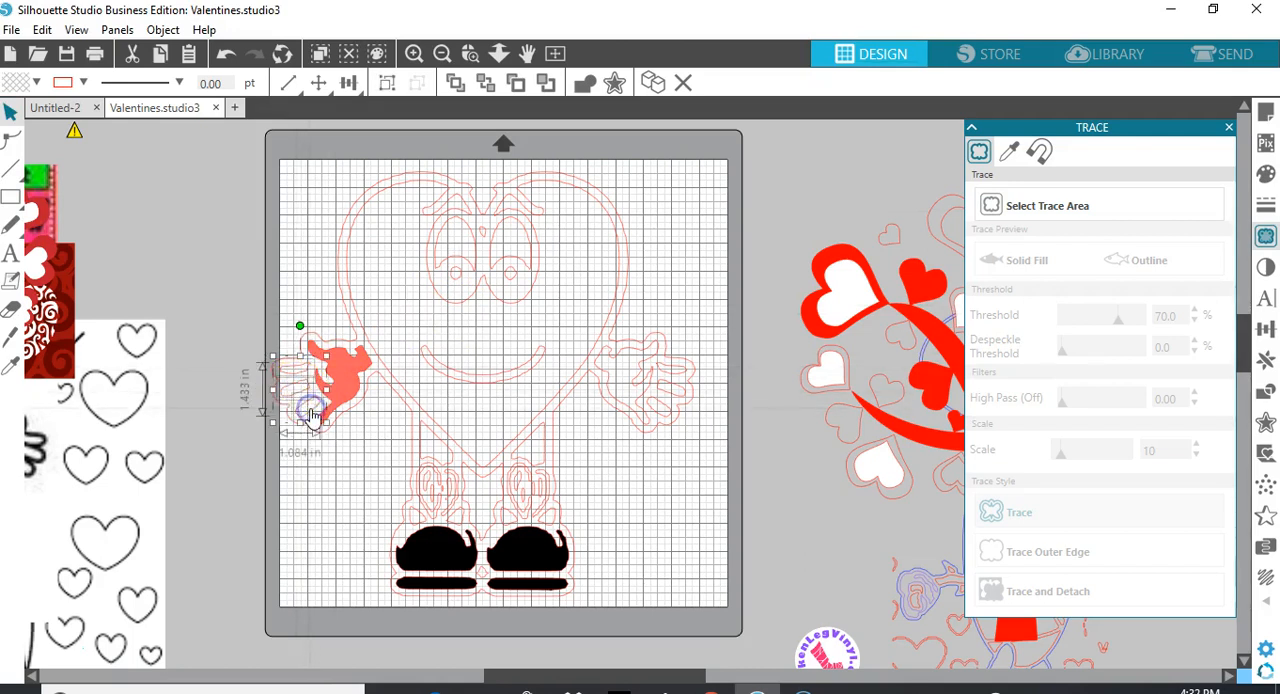
{"action": "left_click", "coordinate": [35, 82]}
{"action": "left_click", "coordinate": [29, 205]}
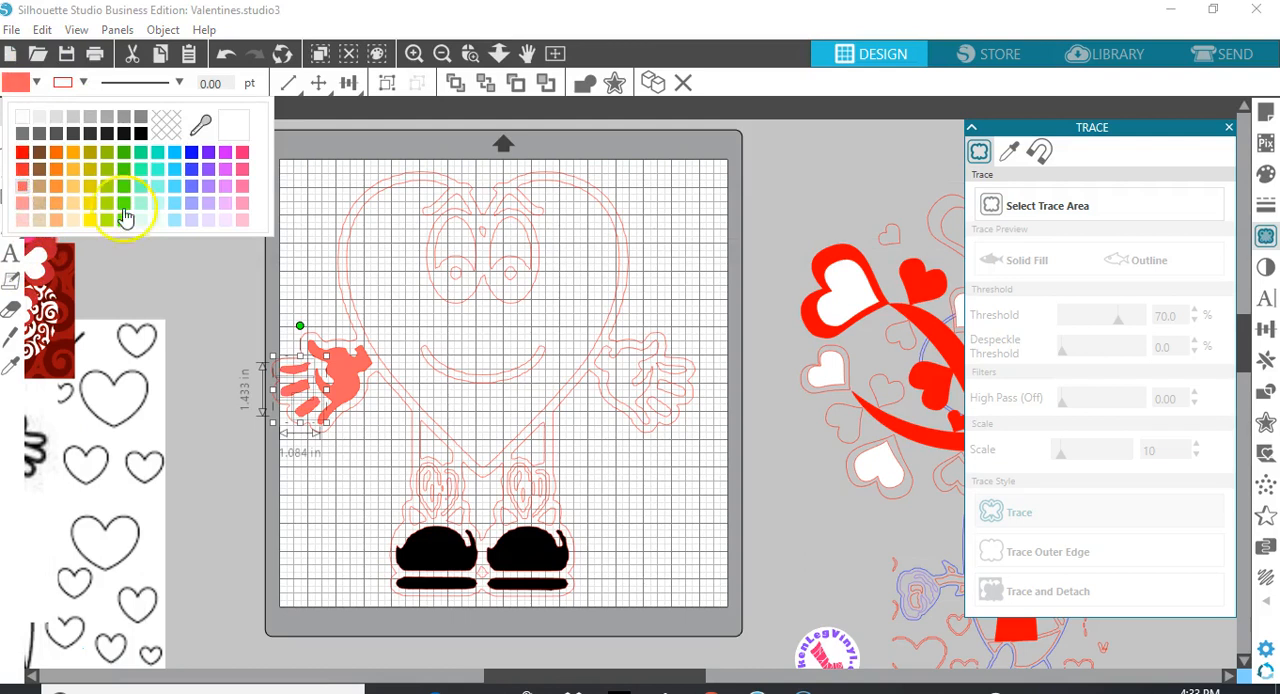
Select the palm and finger shapes of the right-hand glove together and fill them with the same light red
{"action": "left_click", "coordinate": [610, 362]}
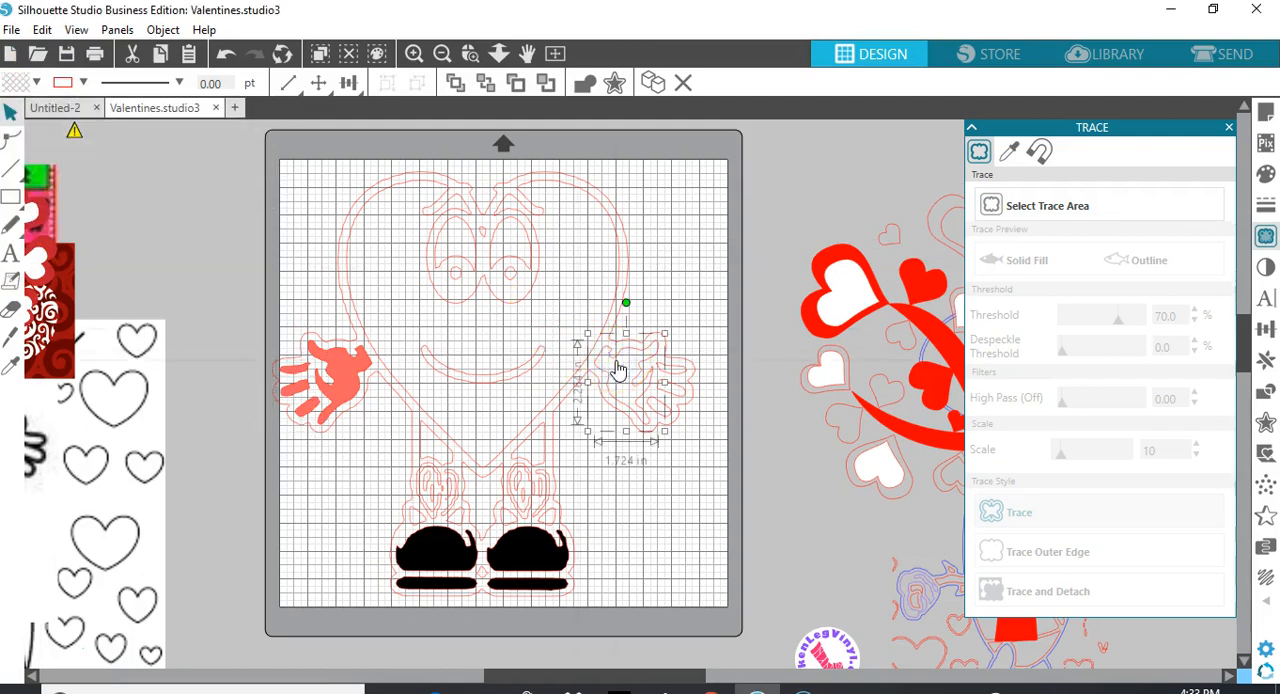
{"action": "left_click_drag", "start_coordinate": [683, 375], "coordinate": [692, 380]}
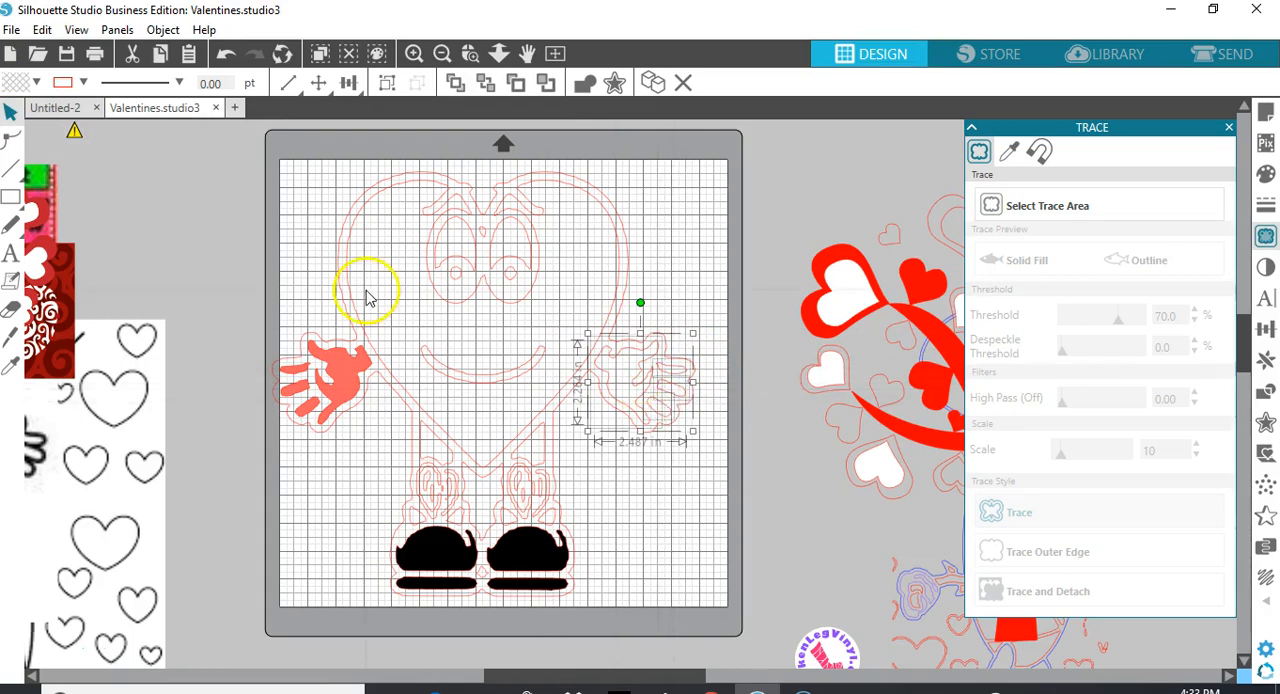
{"action": "left_click", "coordinate": [36, 82]}
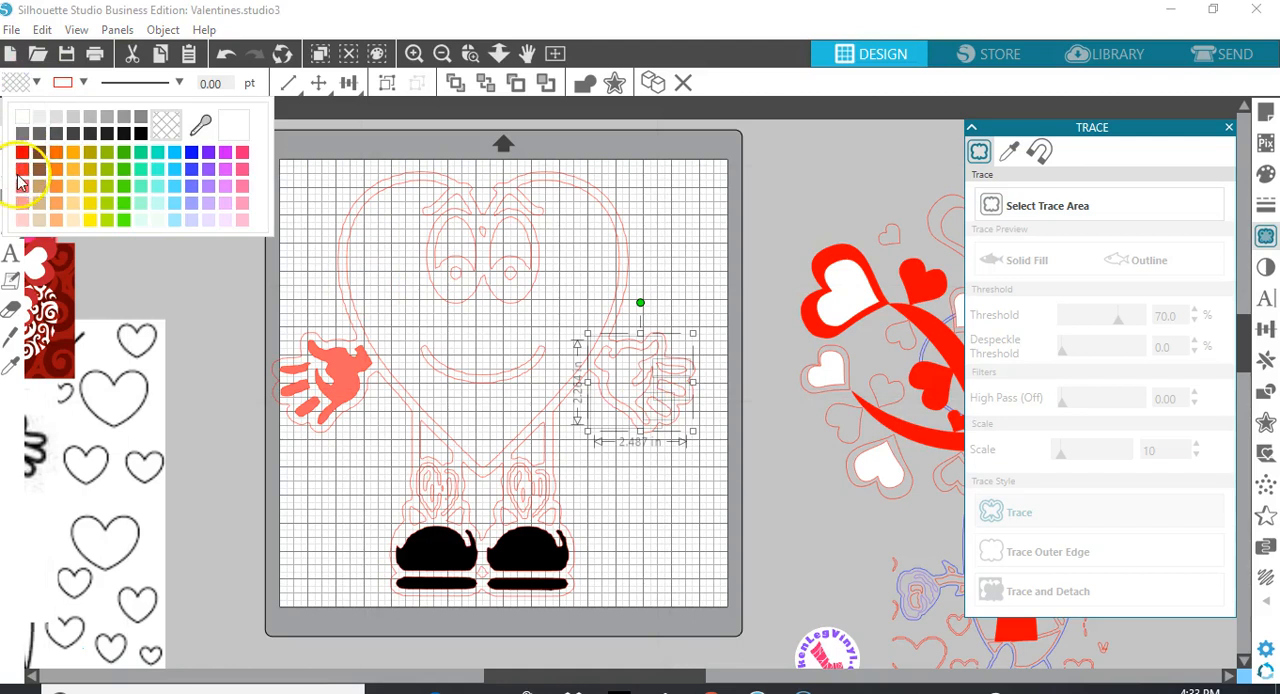
{"action": "left_click", "coordinate": [22, 186]}
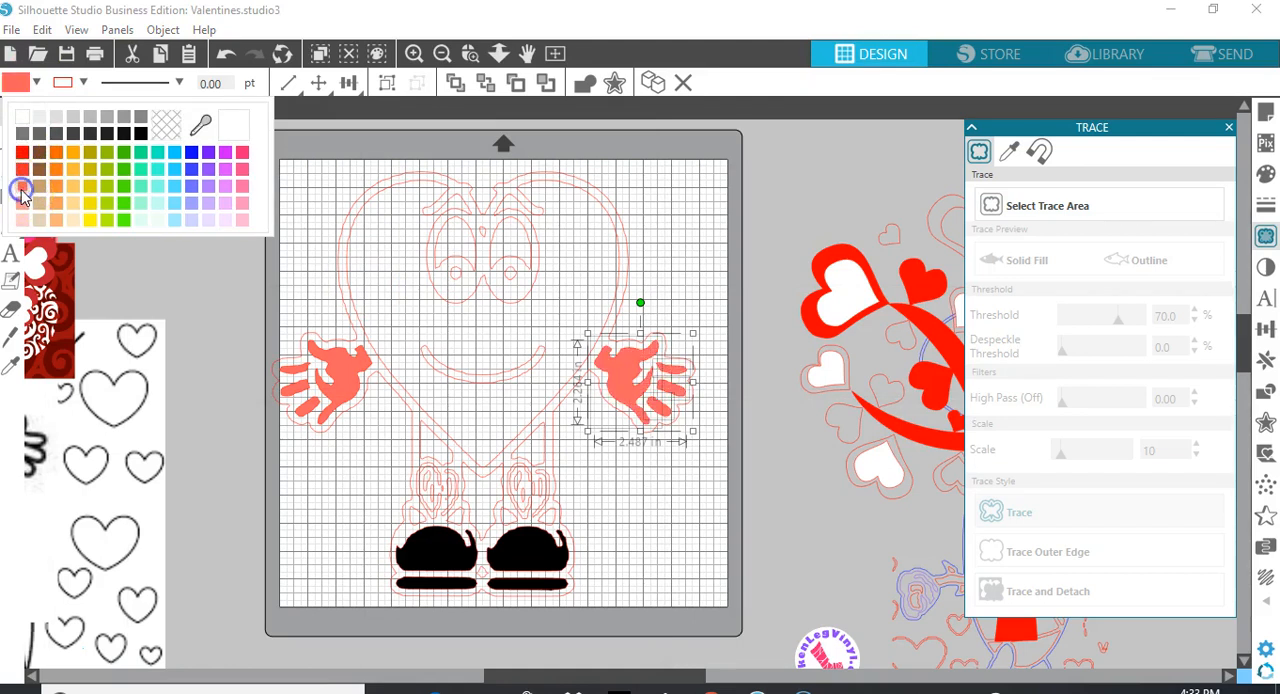
Fill the heart character's smile with the same light red as the hands
{"action": "left_click", "coordinate": [452, 368]}
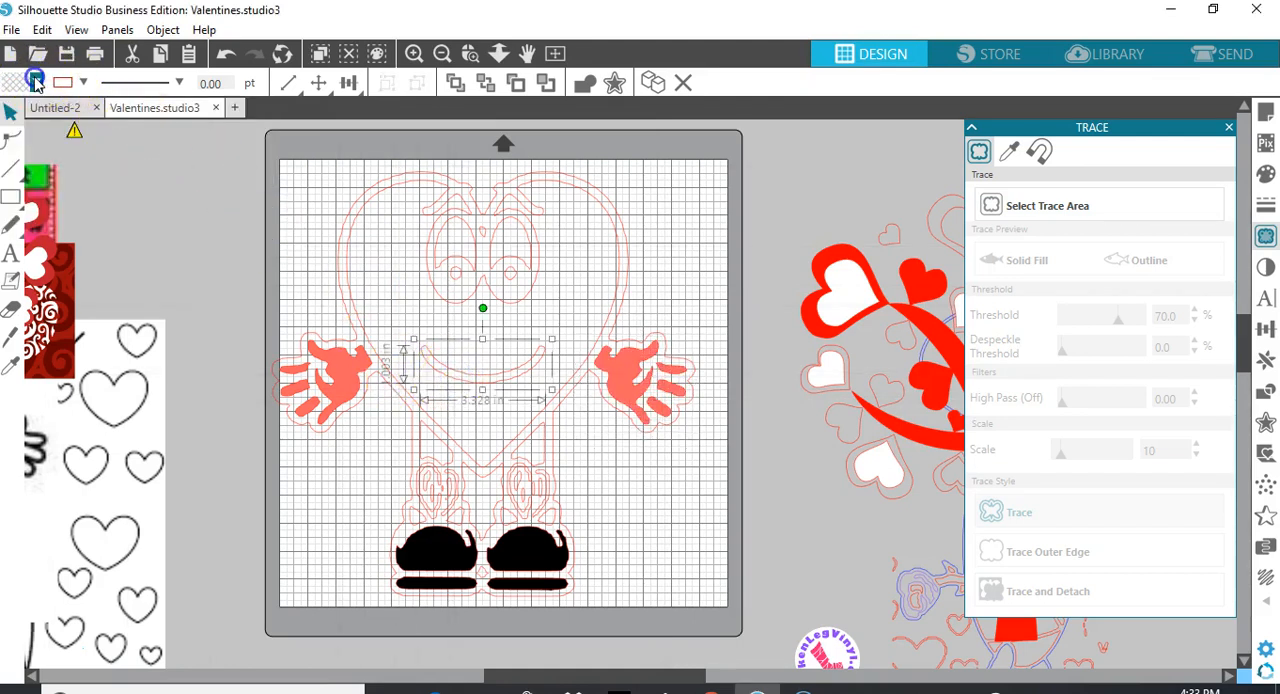
{"action": "left_click", "coordinate": [80, 84]}
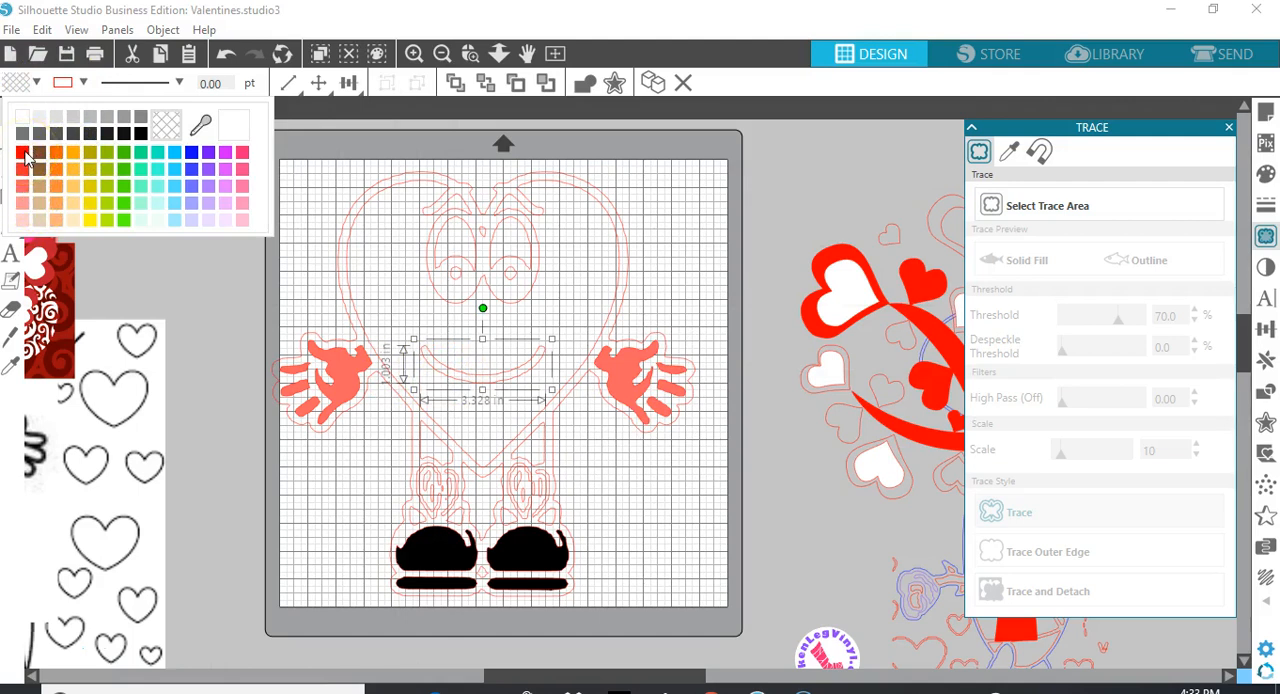
{"action": "left_click", "coordinate": [24, 182]}
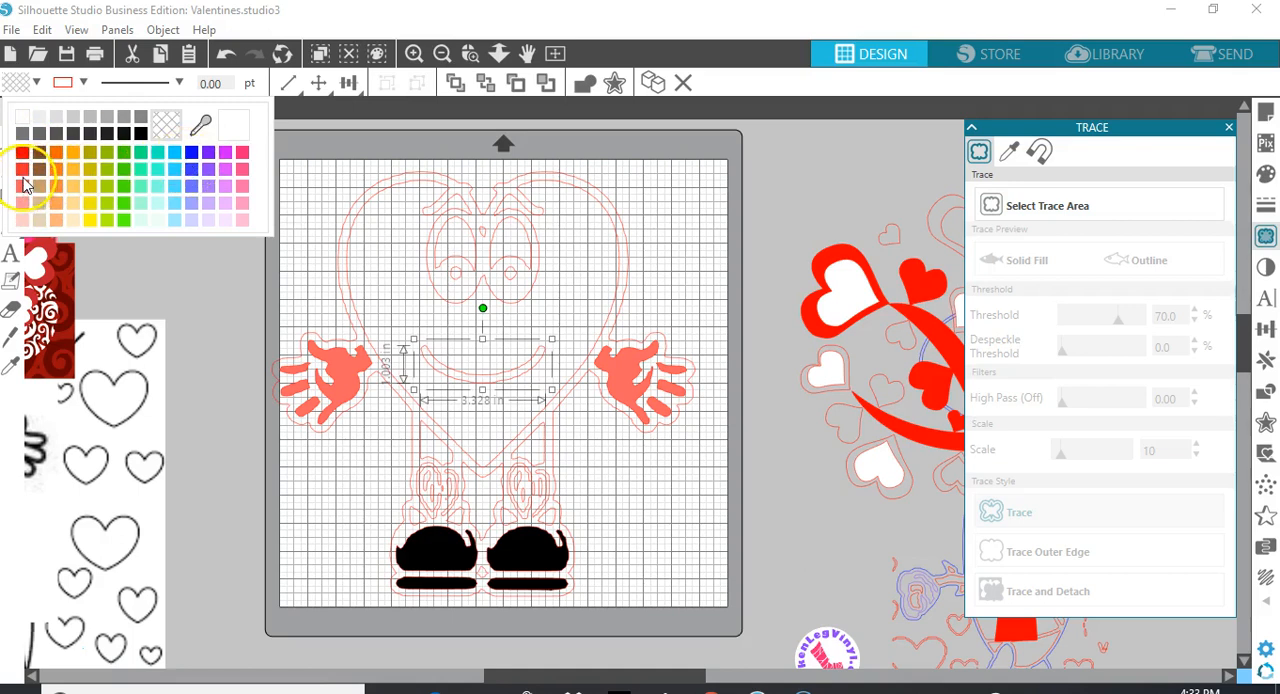
{"action": "left_click", "coordinate": [24, 182]}
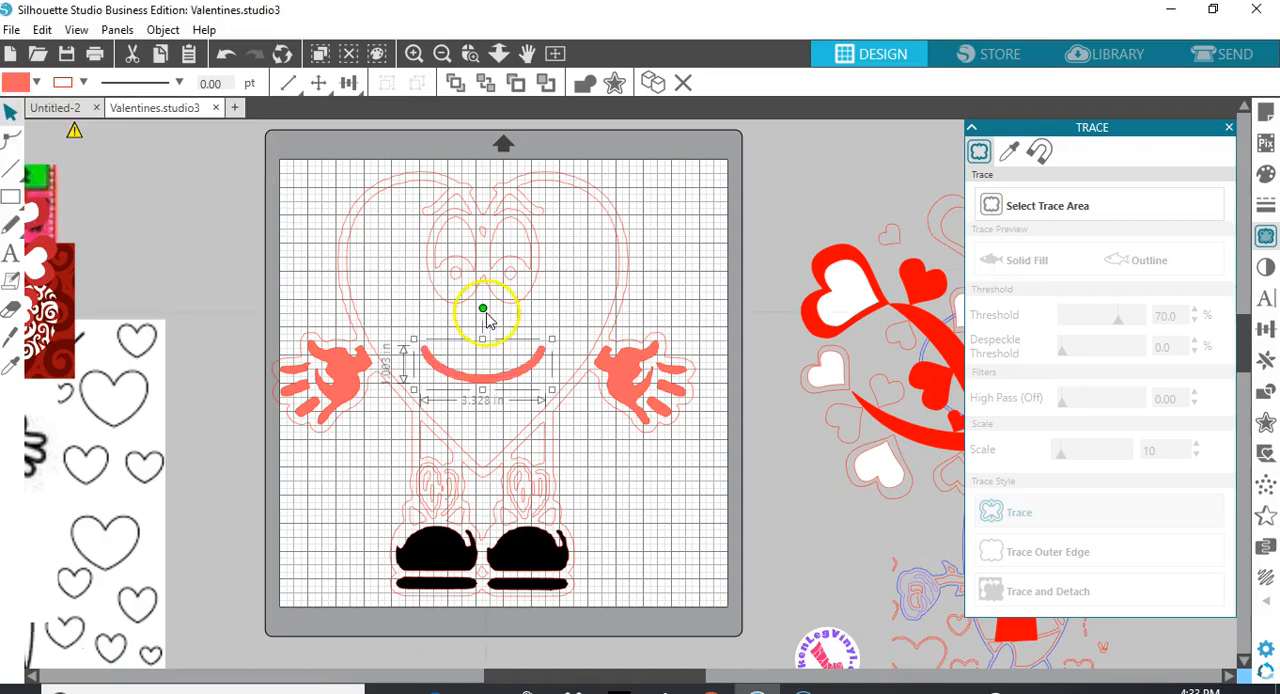
Fill the large heart body of the character with bright red
{"action": "left_click", "coordinate": [581, 362]}
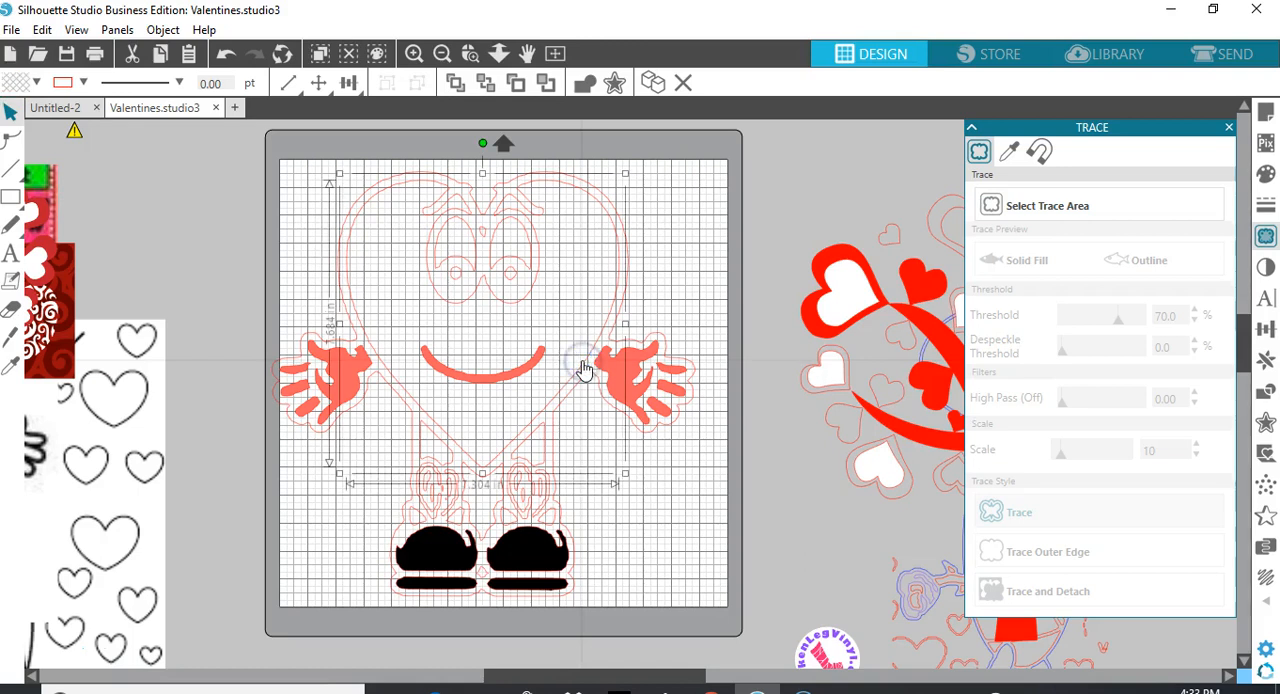
{"action": "left_click", "coordinate": [36, 82]}
{"action": "left_click", "coordinate": [22, 153]}
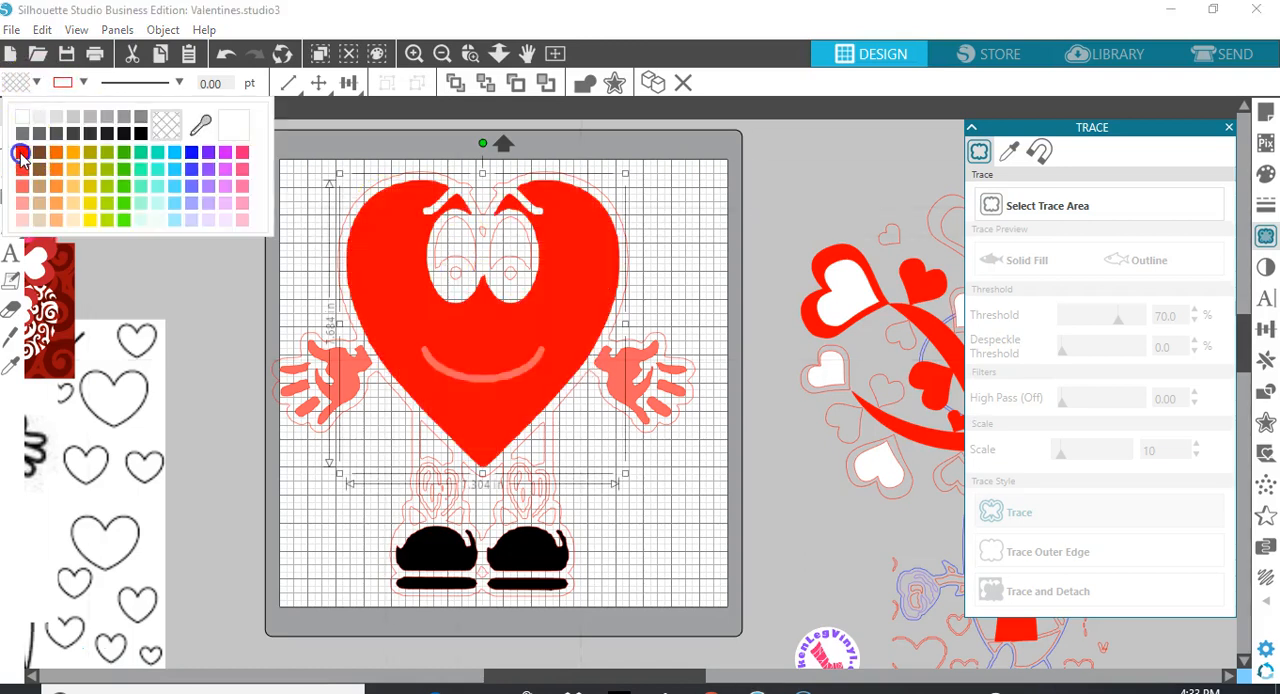
Fill the outer silhouette around the whole heart character with pale pink
{"action": "left_click", "coordinate": [376, 184]}
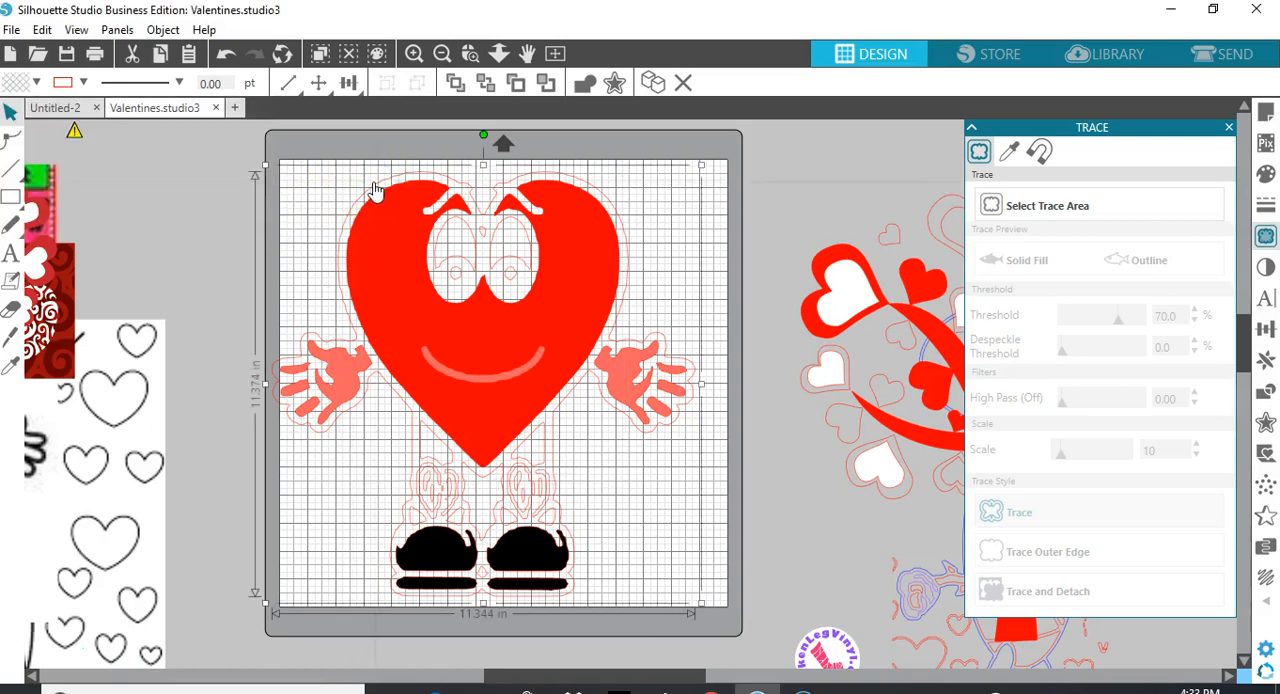
{"action": "left_click", "coordinate": [36, 82]}
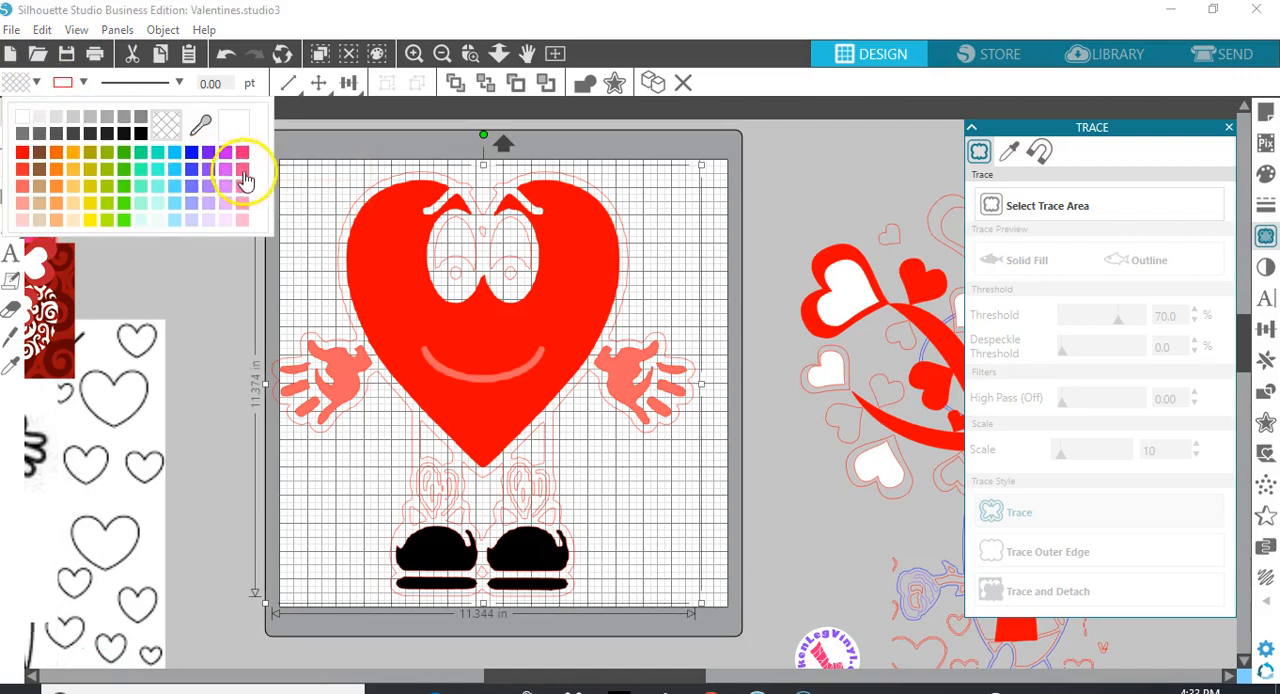
{"action": "left_click", "coordinate": [242, 220]}
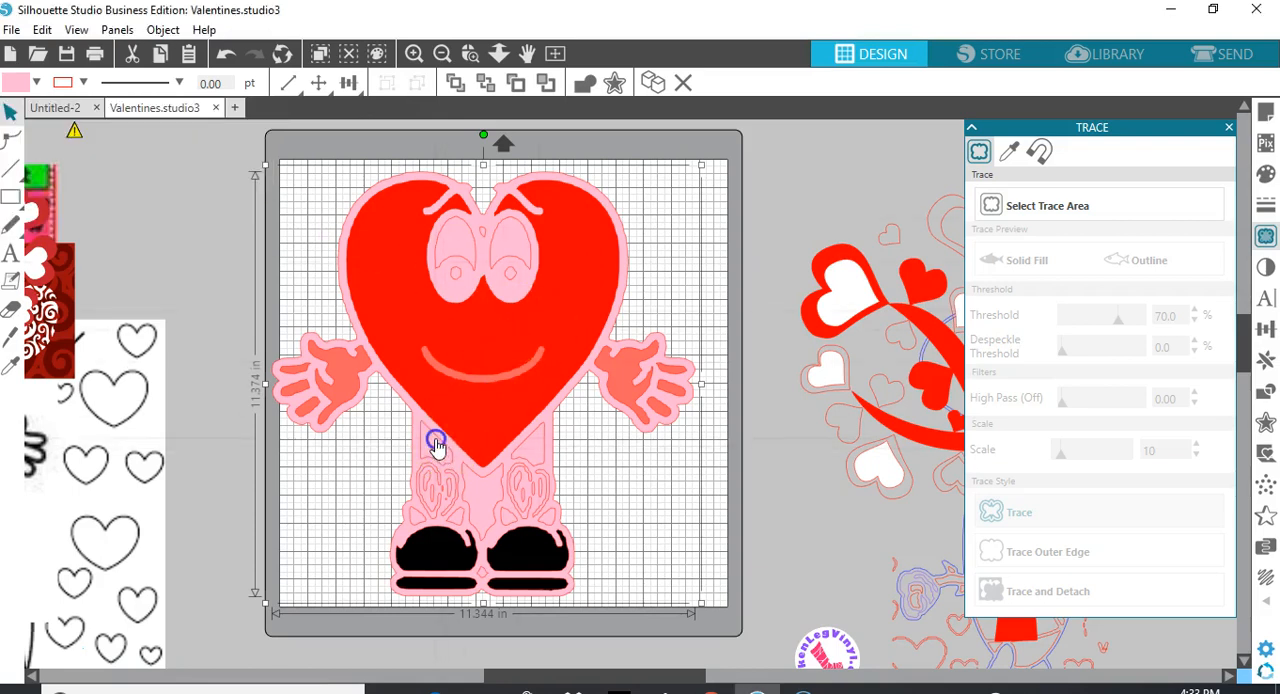
{"action": "left_click", "coordinate": [323, 432]}
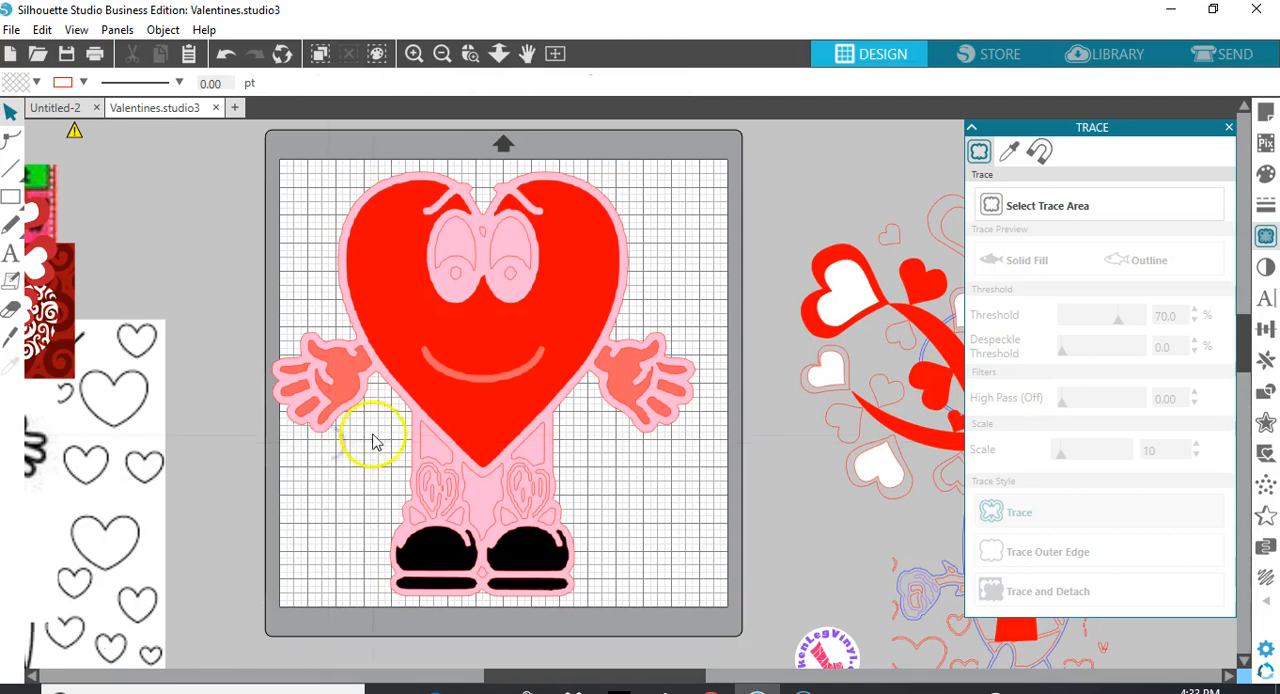
{"action": "left_click", "coordinate": [437, 467]}
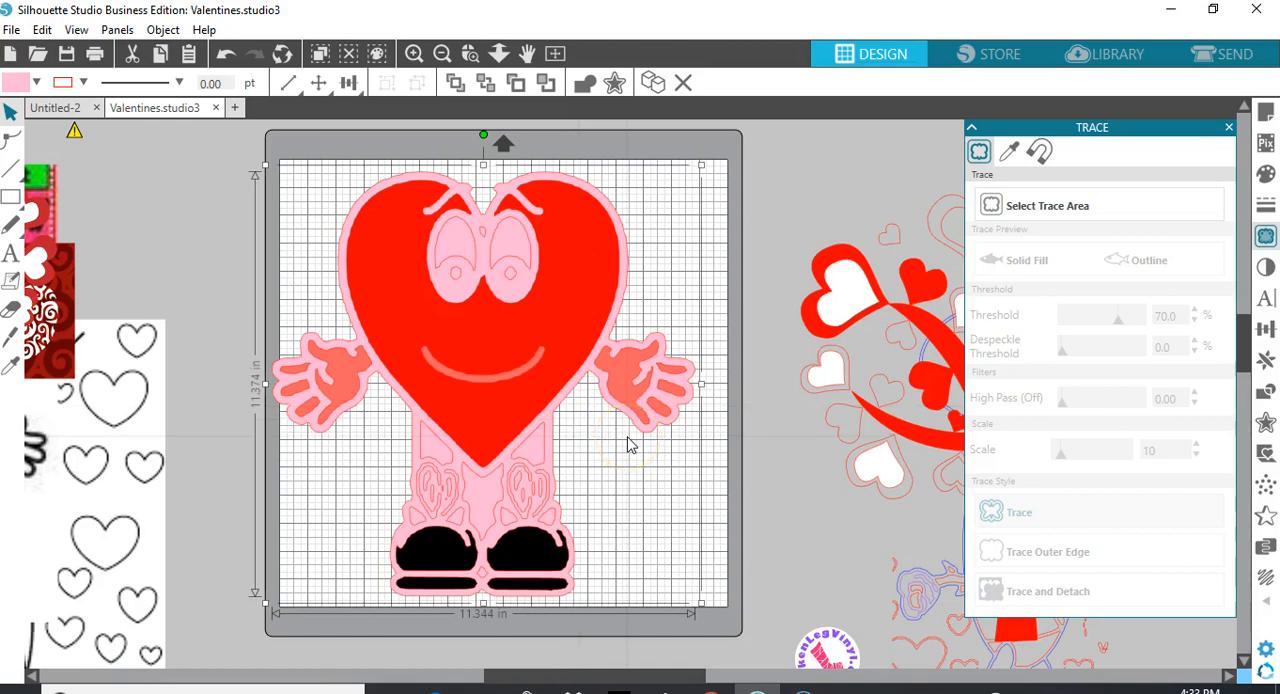
{"action": "left_click", "coordinate": [482, 585]}
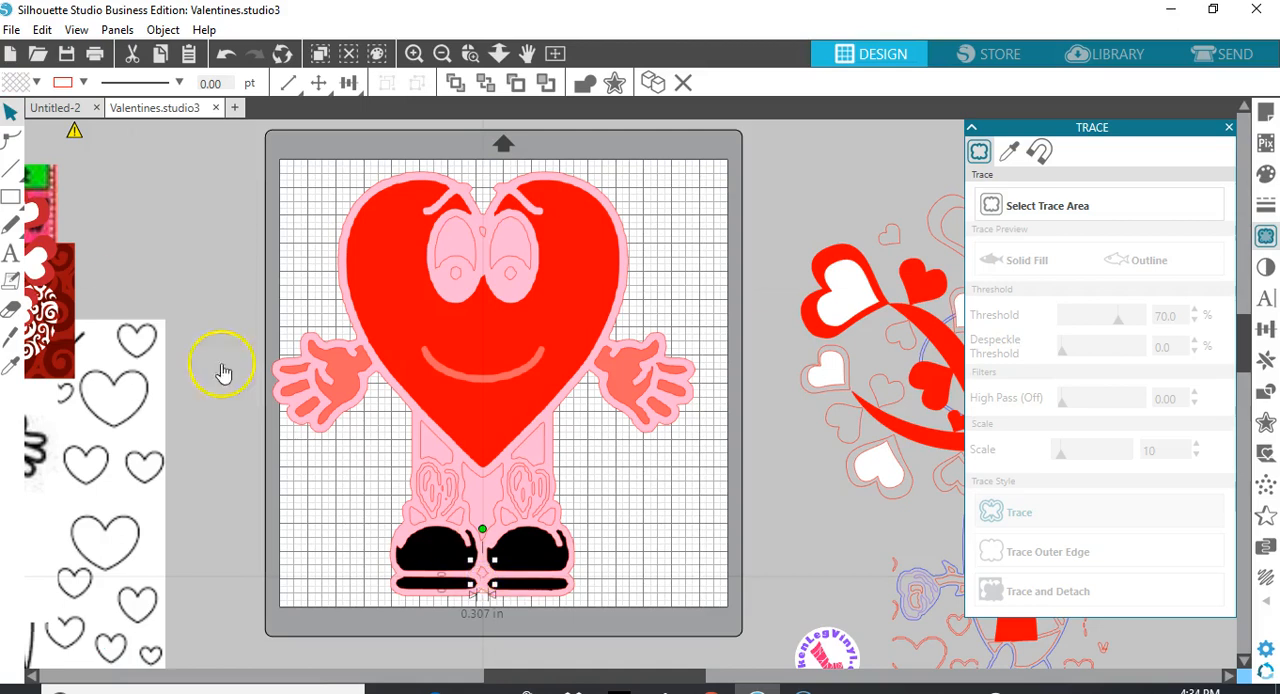
{"action": "left_click", "coordinate": [36, 84]}
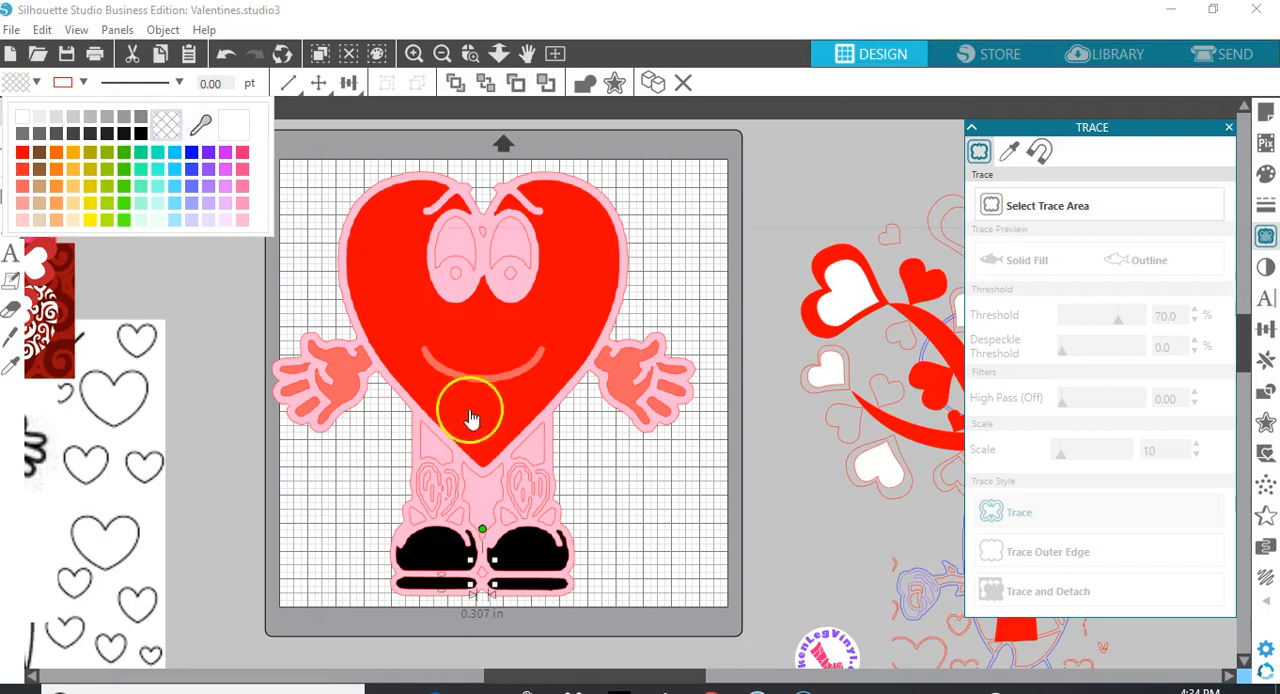
{"action": "left_click", "coordinate": [613, 535]}
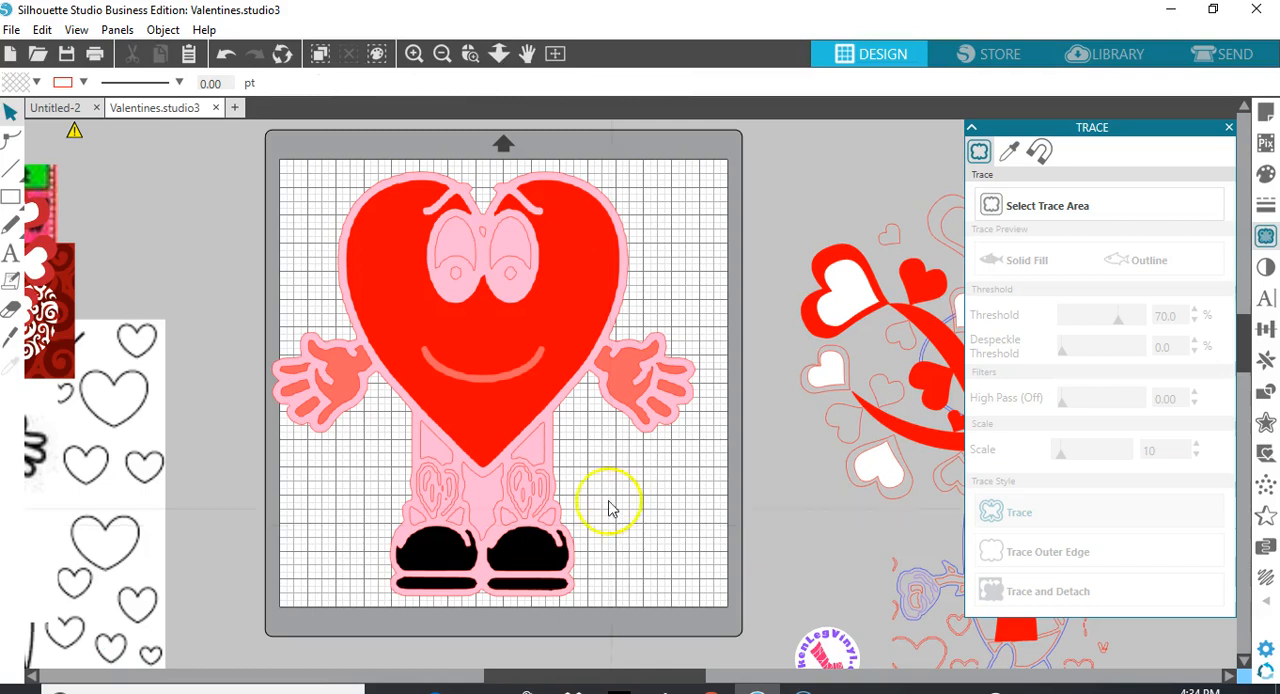
Fill both halves of the lace loops above the left-hand shoe with black
{"action": "left_click", "coordinate": [432, 518]}
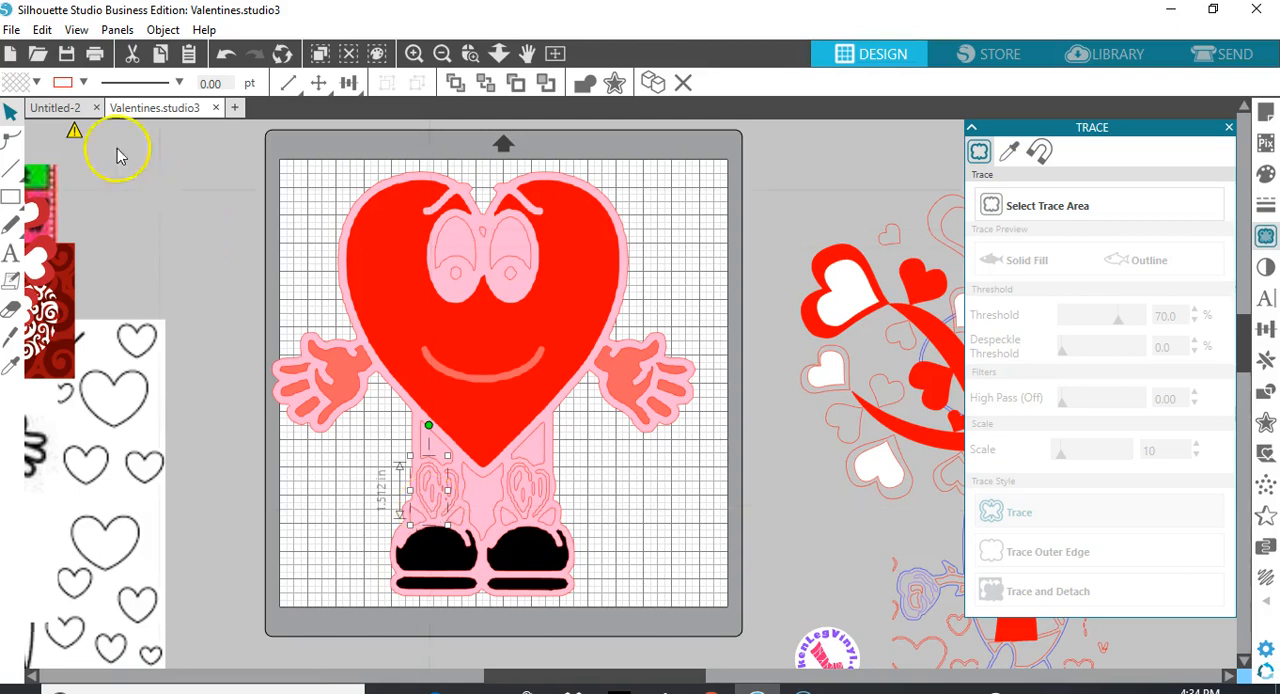
{"action": "left_click", "coordinate": [37, 82]}
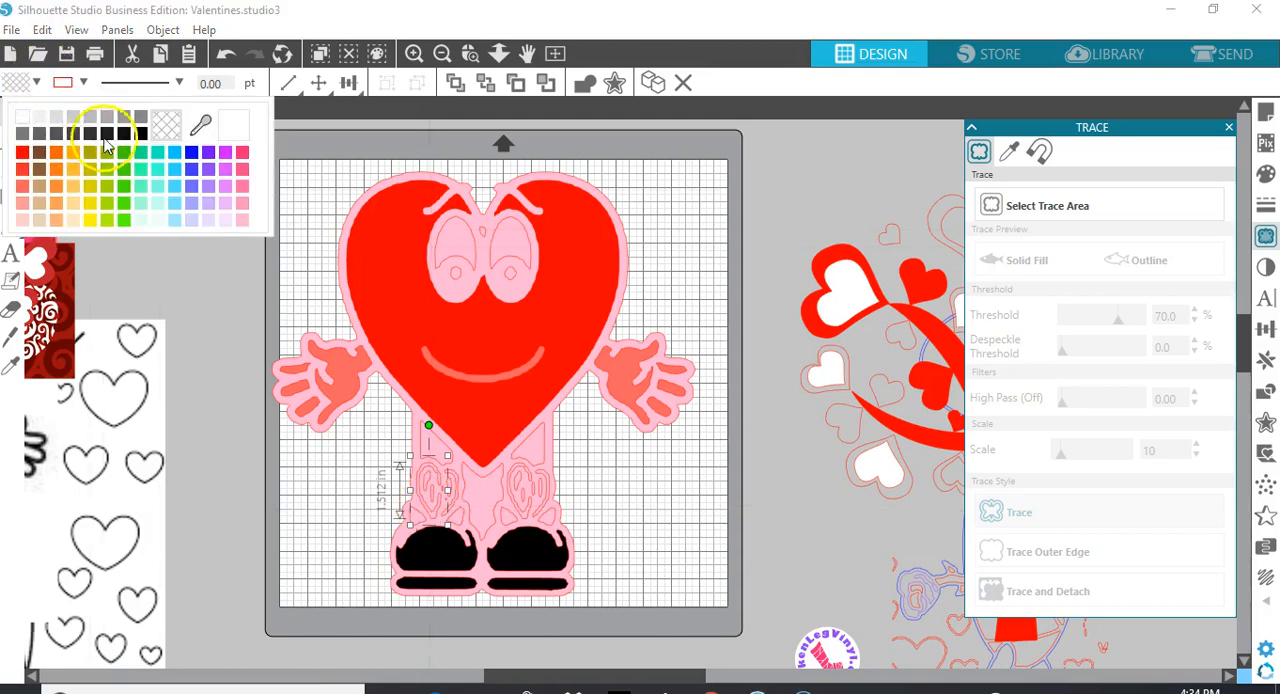
{"action": "left_click", "coordinate": [140, 133]}
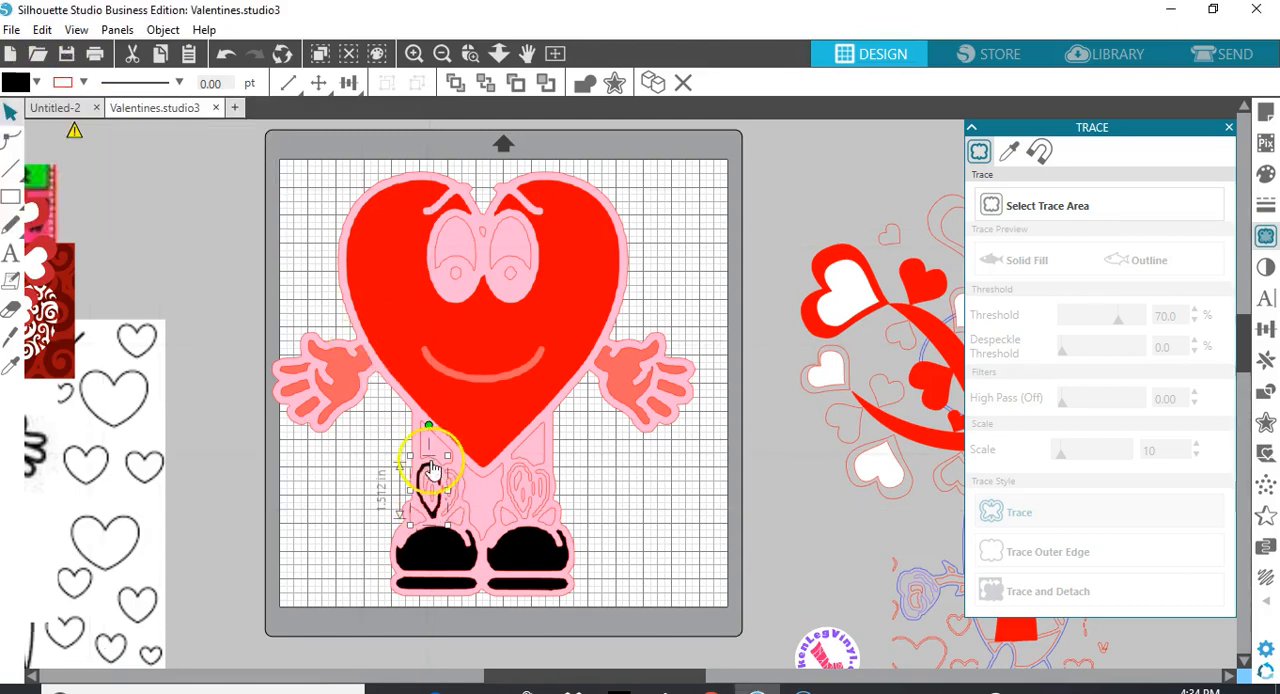
{"action": "left_click", "coordinate": [455, 487]}
{"action": "left_click", "coordinate": [443, 480]}
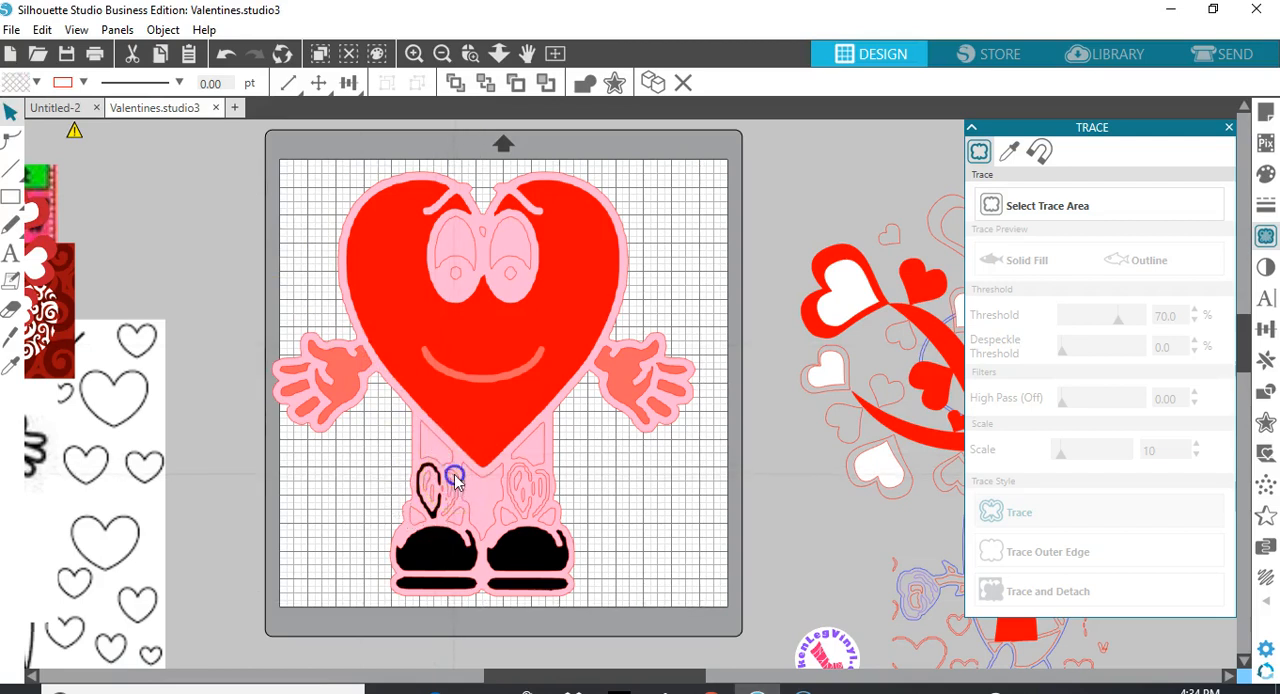
{"action": "left_click", "coordinate": [36, 83]}
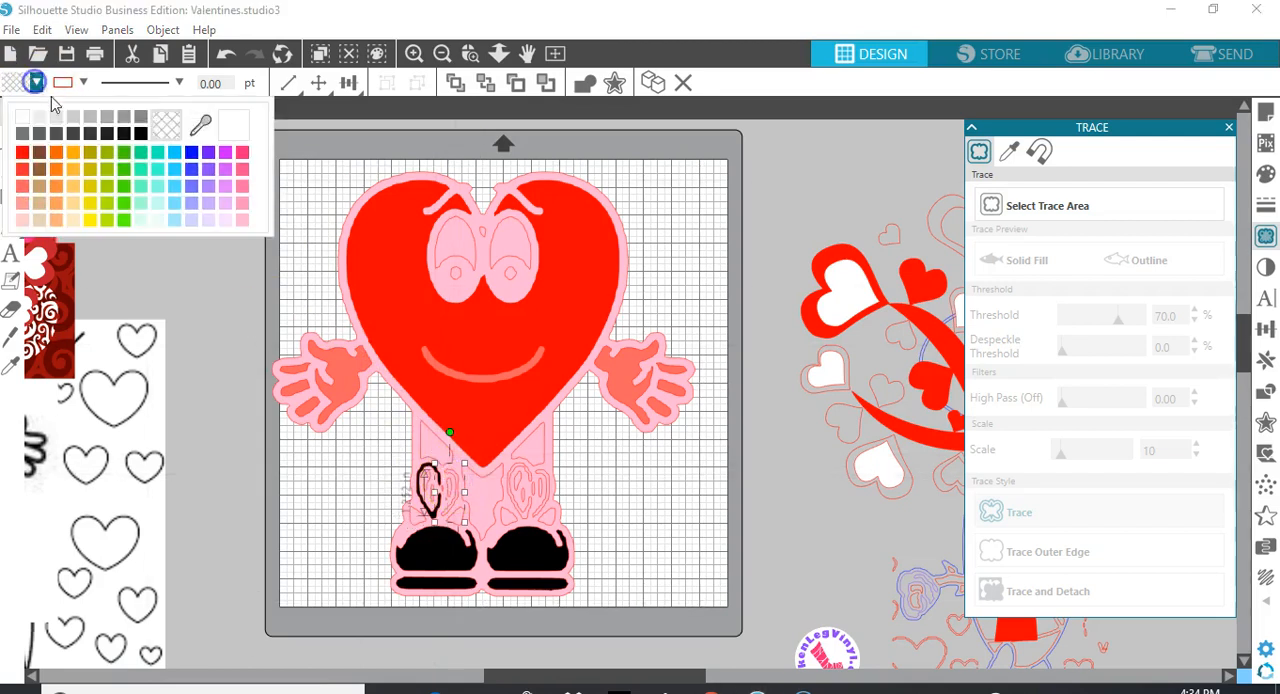
{"action": "left_click", "coordinate": [245, 218]}
Fill both halves of the lace loops above the right-hand shoe with black
{"action": "left_click", "coordinate": [527, 516]}
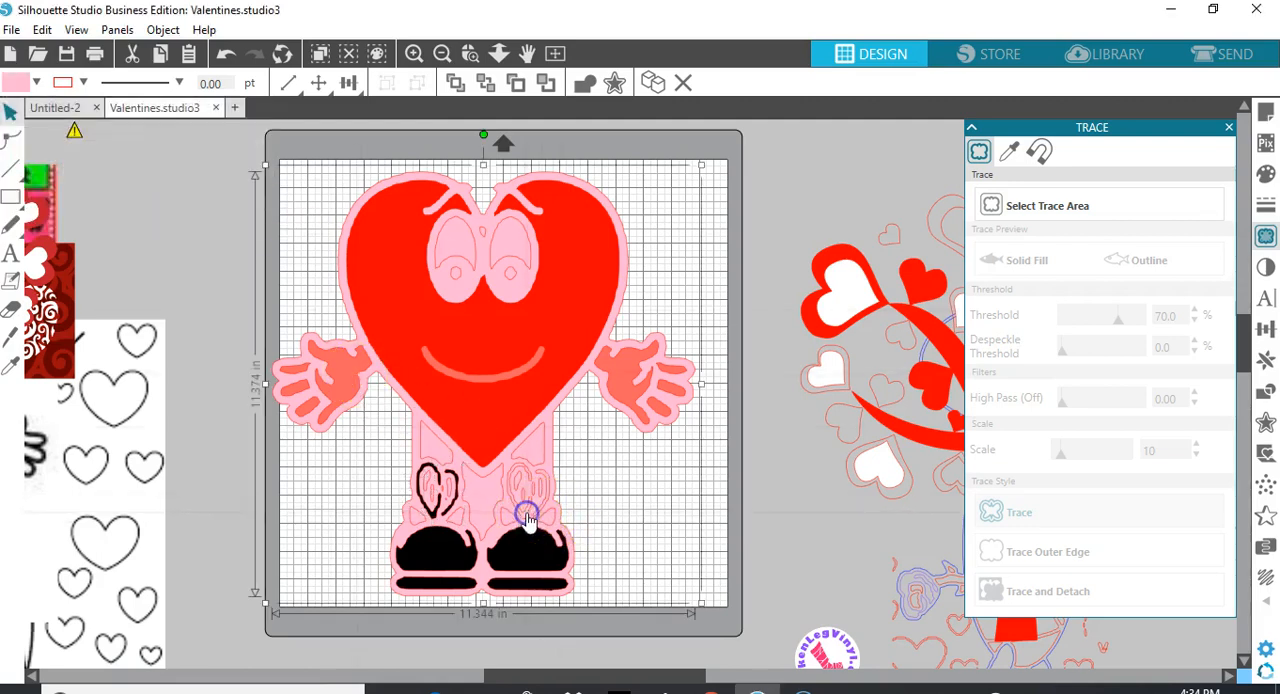
{"action": "left_click", "coordinate": [527, 516]}
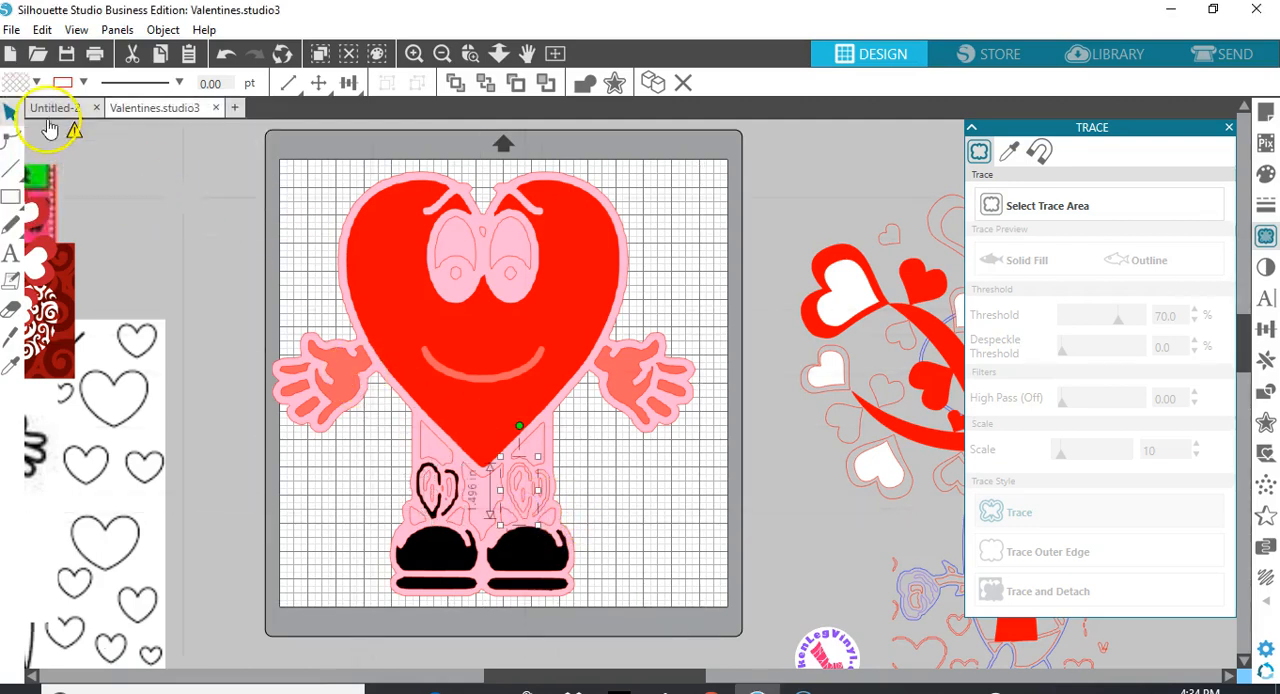
{"action": "left_click", "coordinate": [36, 83]}
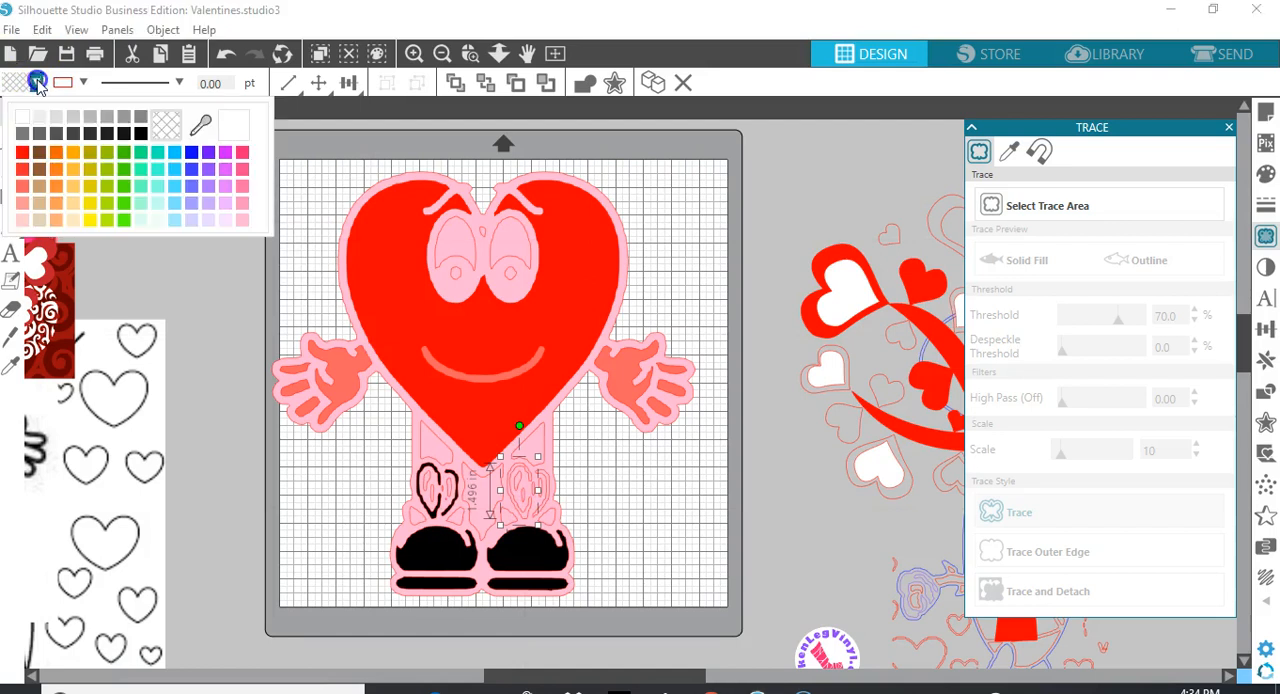
{"action": "left_click", "coordinate": [141, 134]}
{"action": "left_click", "coordinate": [457, 357]}
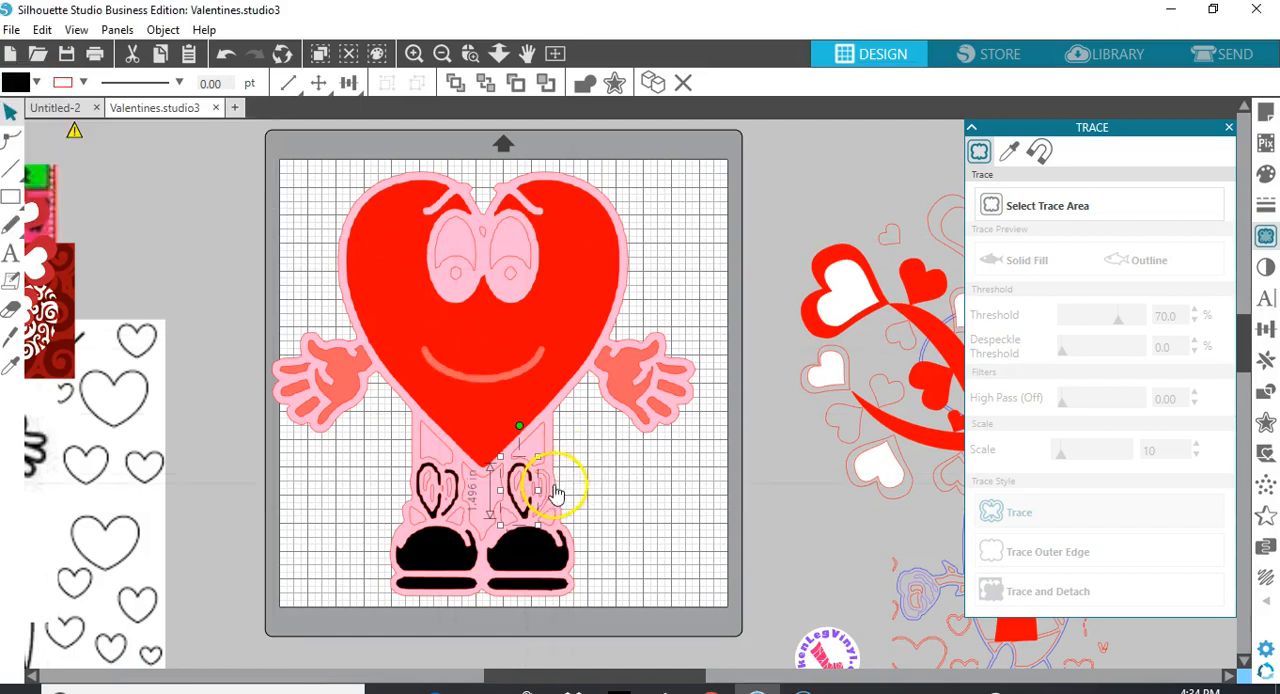
{"action": "left_click", "coordinate": [548, 490]}
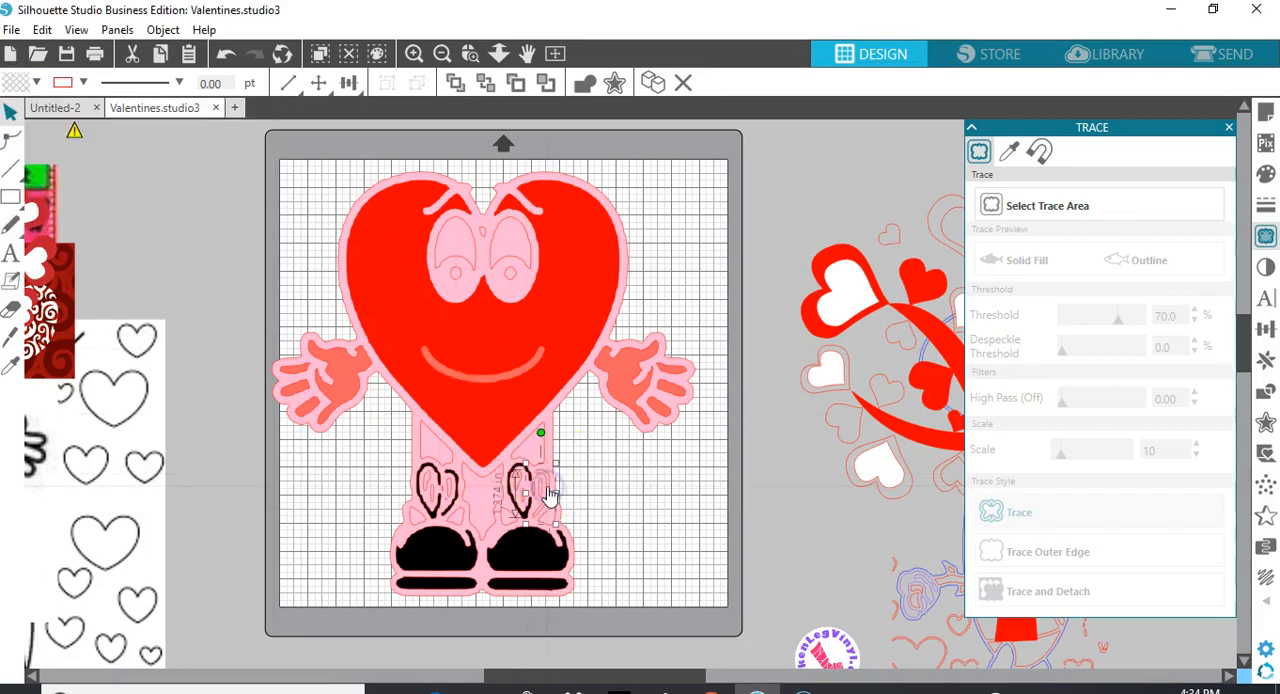
{"action": "left_click", "coordinate": [36, 83]}
{"action": "left_click", "coordinate": [141, 134]}
{"action": "left_click", "coordinate": [520, 380]}
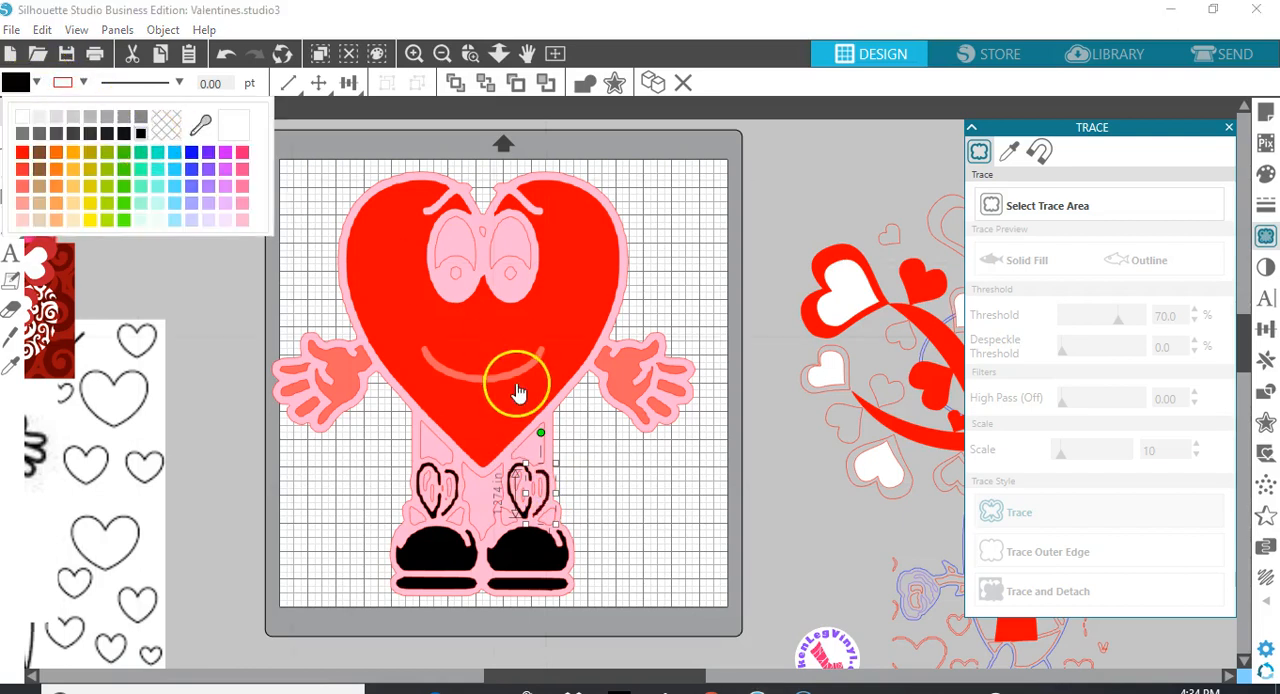
{"action": "left_click", "coordinate": [657, 525]}
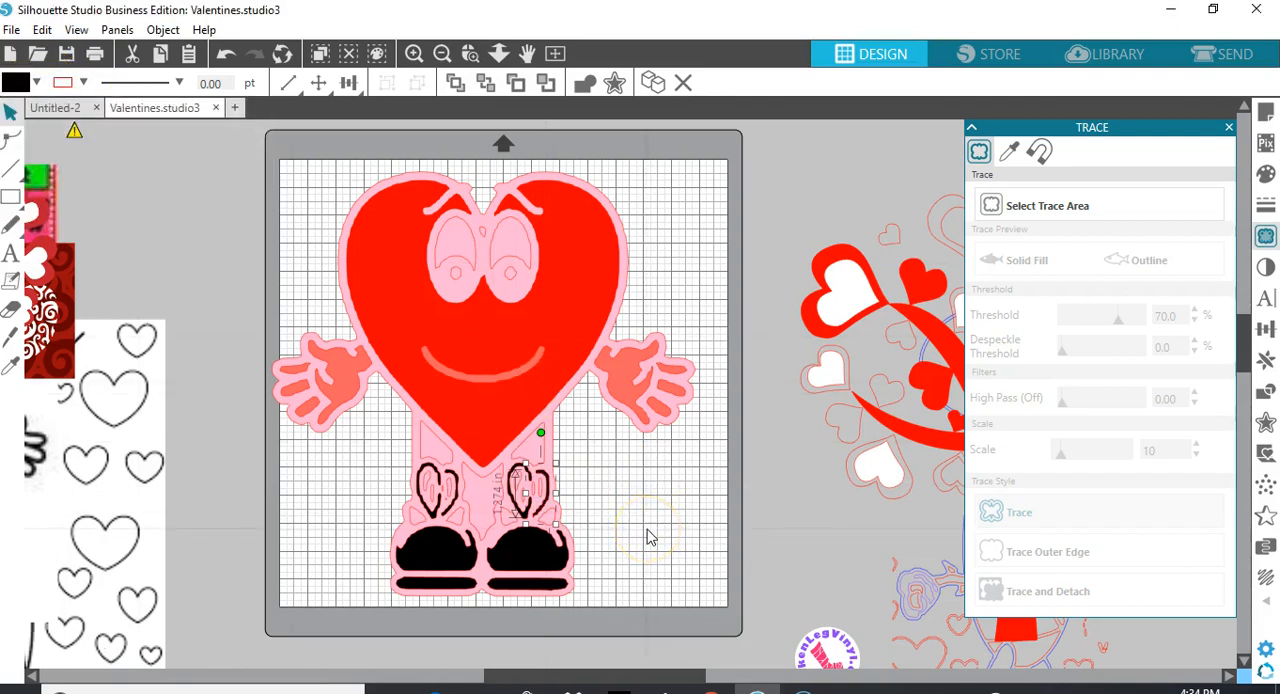